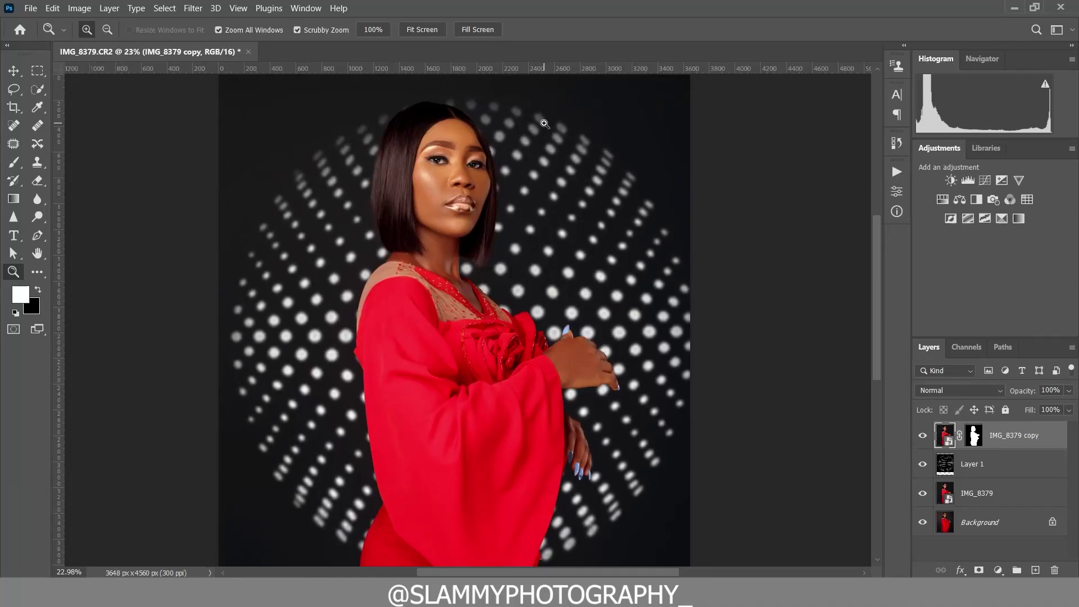
# Step: Compare the finished portrait with its original background and examine the dot pattern on Layer 1 by itself
pyautogui.click(922, 464)
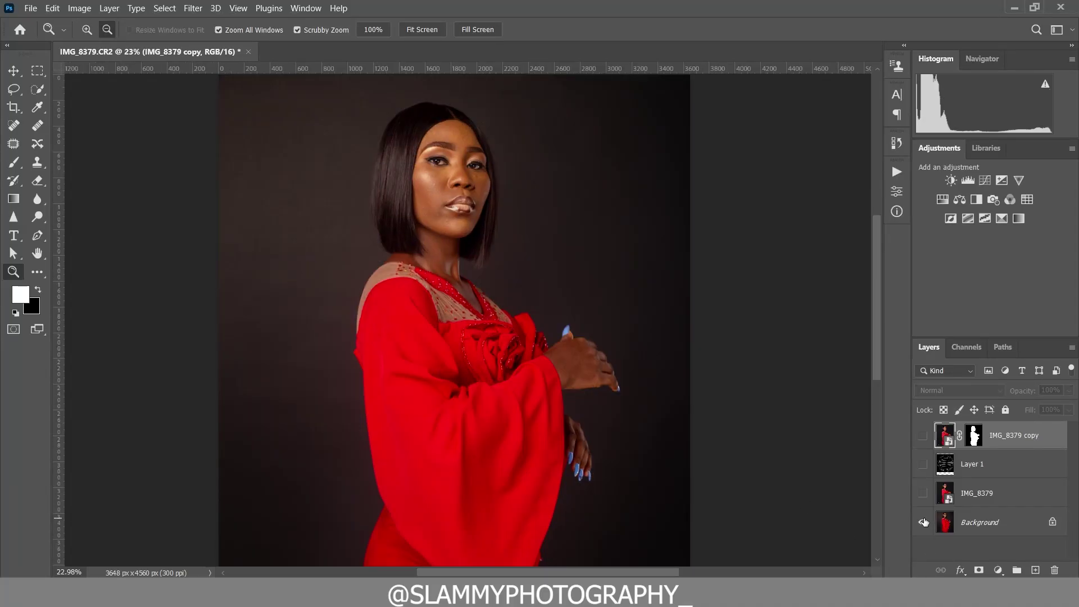
pyautogui.click(922, 465)
pyautogui.click(326, 168)
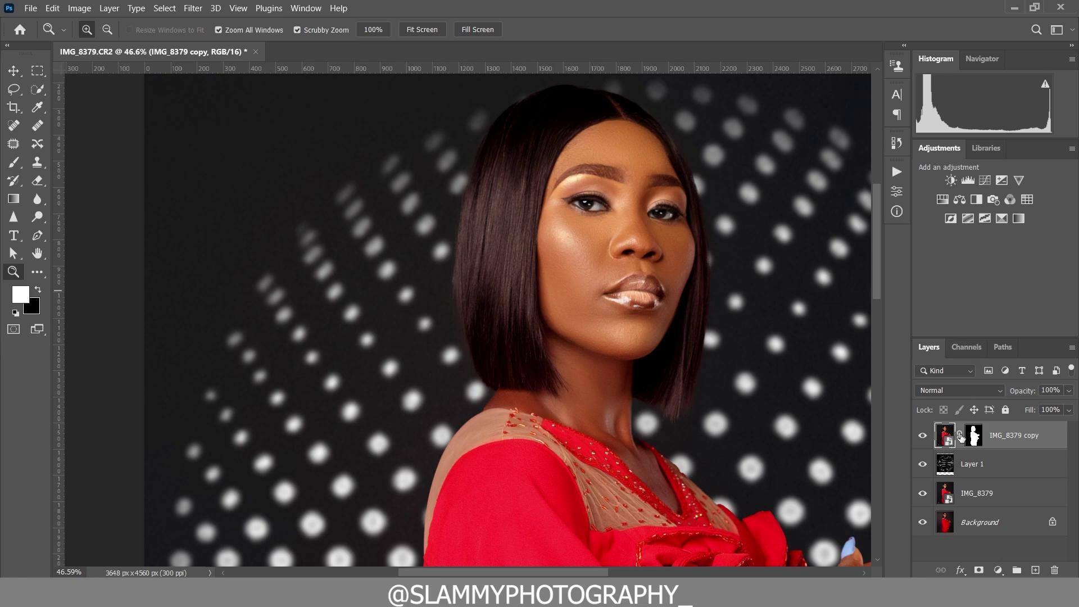
pyautogui.click(922, 464)
pyautogui.click(923, 464)
pyautogui.keyDown('alt'); pyautogui.click(922, 464); pyautogui.keyUp('alt')
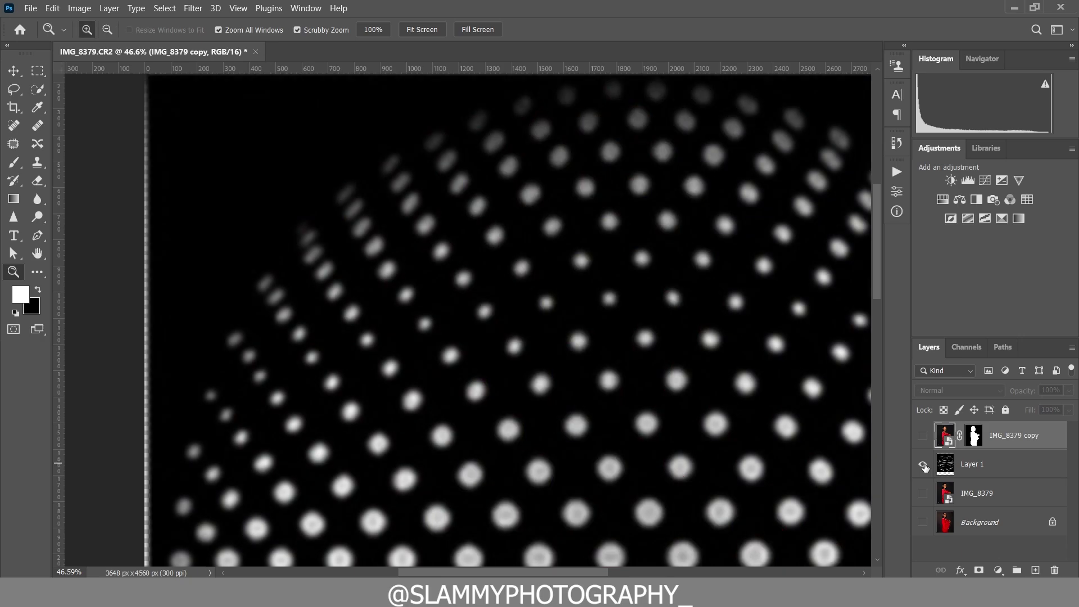
pyautogui.click(238, 7)
pyautogui.click(258, 133)
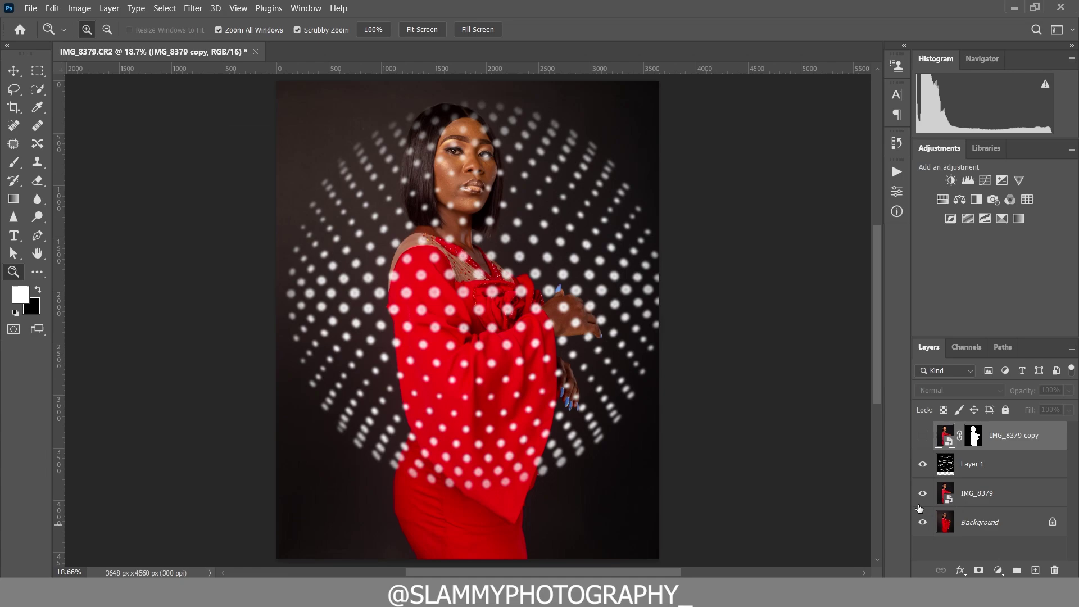
pyautogui.click(923, 435)
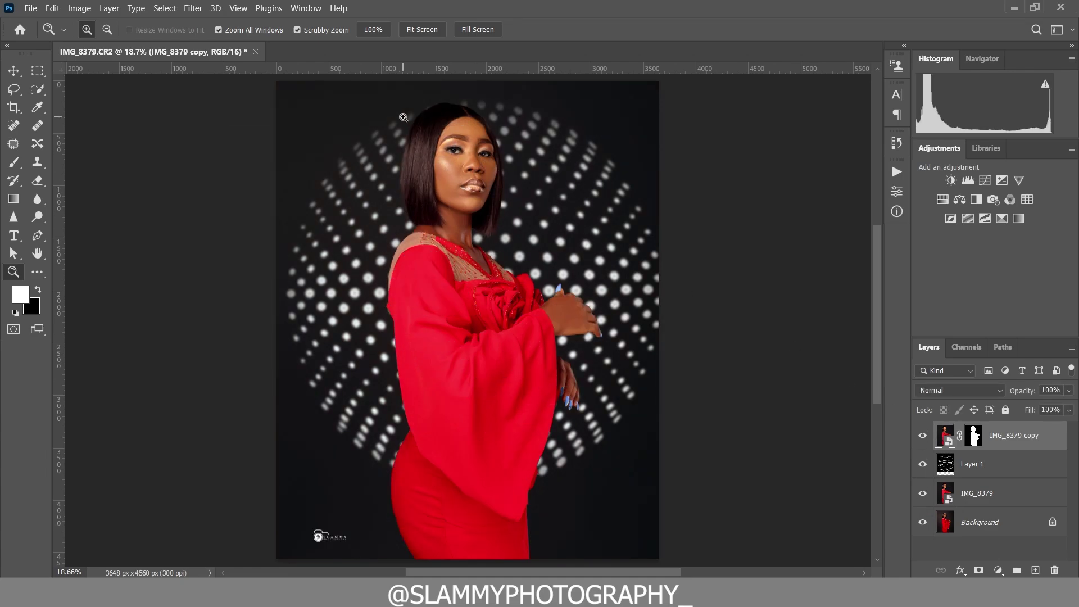
# Step: Examine the hair and face edges closely with the dot pattern layer hidden and shown
pyautogui.moveTo(404, 117); pyautogui.dragTo(449, 159)
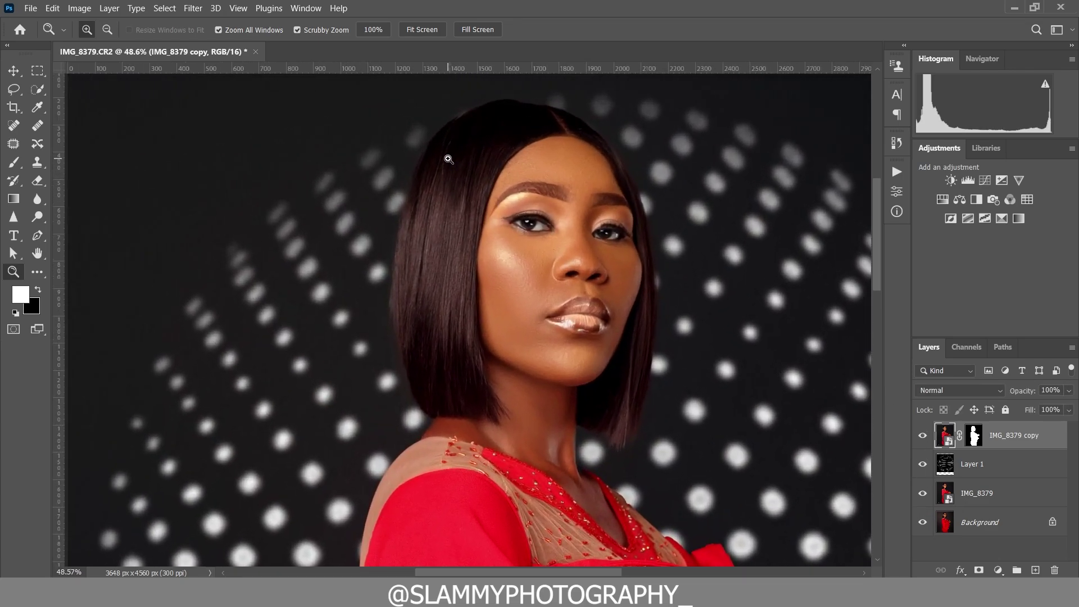
pyautogui.click(922, 465)
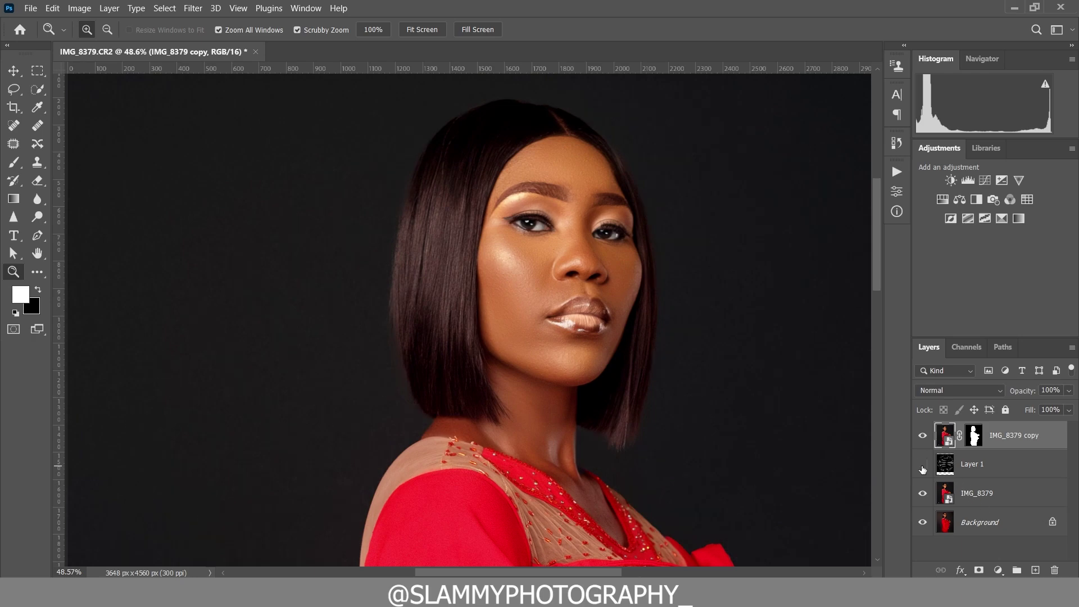
pyautogui.click(923, 464)
pyautogui.scroll(-1, 357, 503)
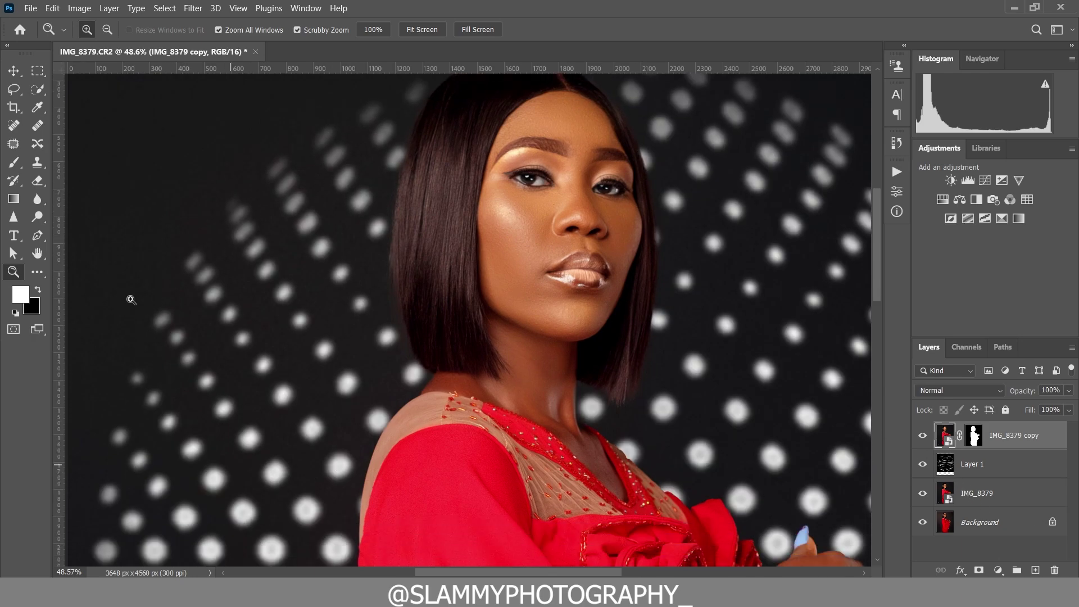
pyautogui.click(234, 11)
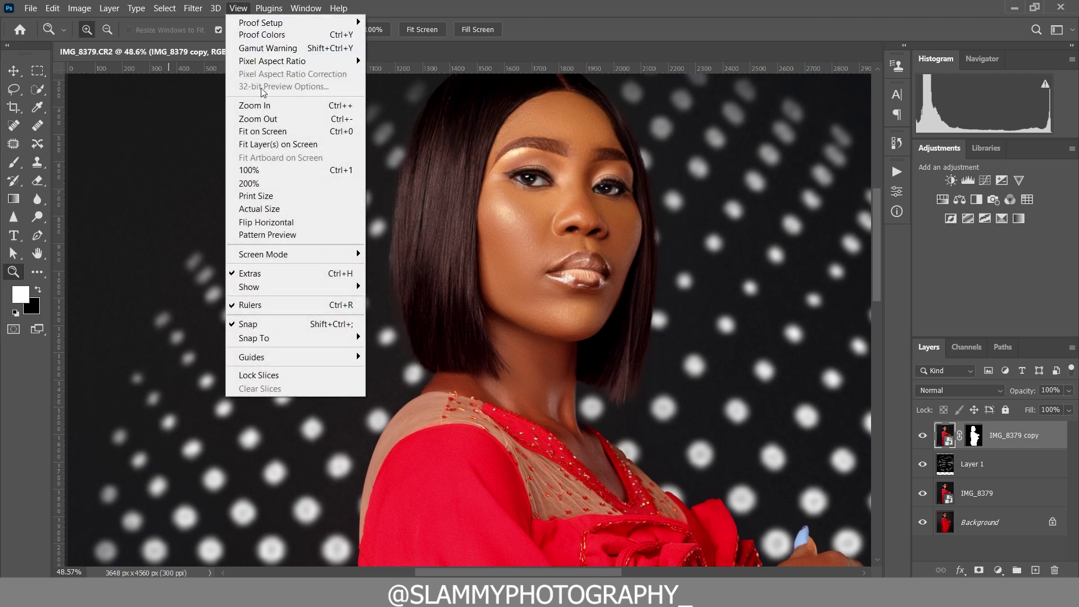
pyautogui.click(281, 132)
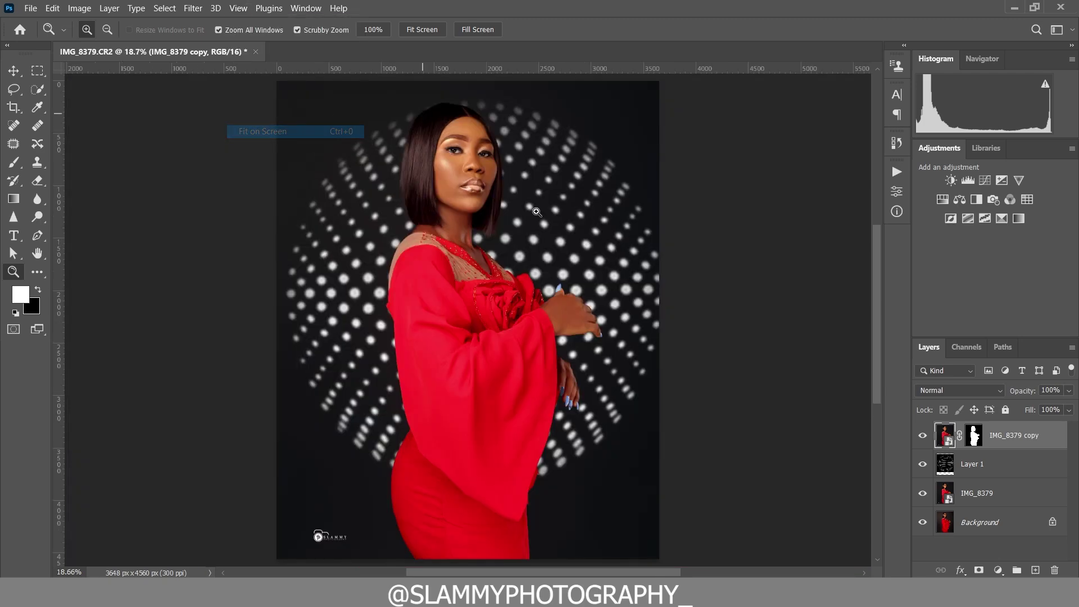
# Step: Compare the retouched face with the original Background layer, ending with only the Background shown
pyautogui.keyDown('alt'); pyautogui.click(921, 523); pyautogui.keyUp('alt')
pyautogui.keyDown('alt'); pyautogui.click(921, 523); pyautogui.keyUp('alt')
pyautogui.moveTo(422, 93); pyautogui.dragTo(455, 166)
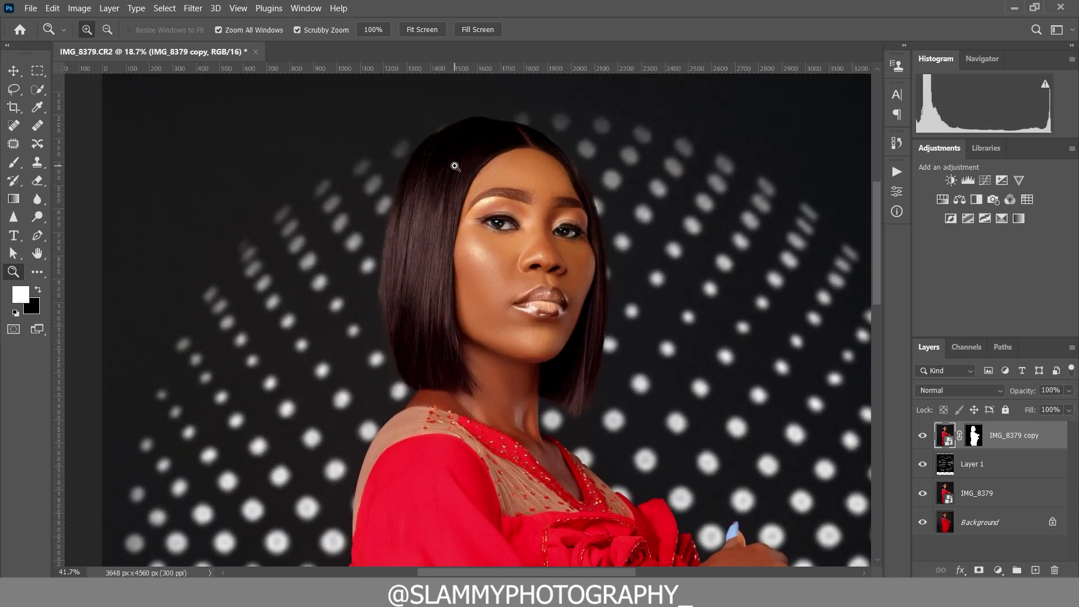
pyautogui.keyDown('alt'); pyautogui.click(922, 522); pyautogui.keyUp('alt')
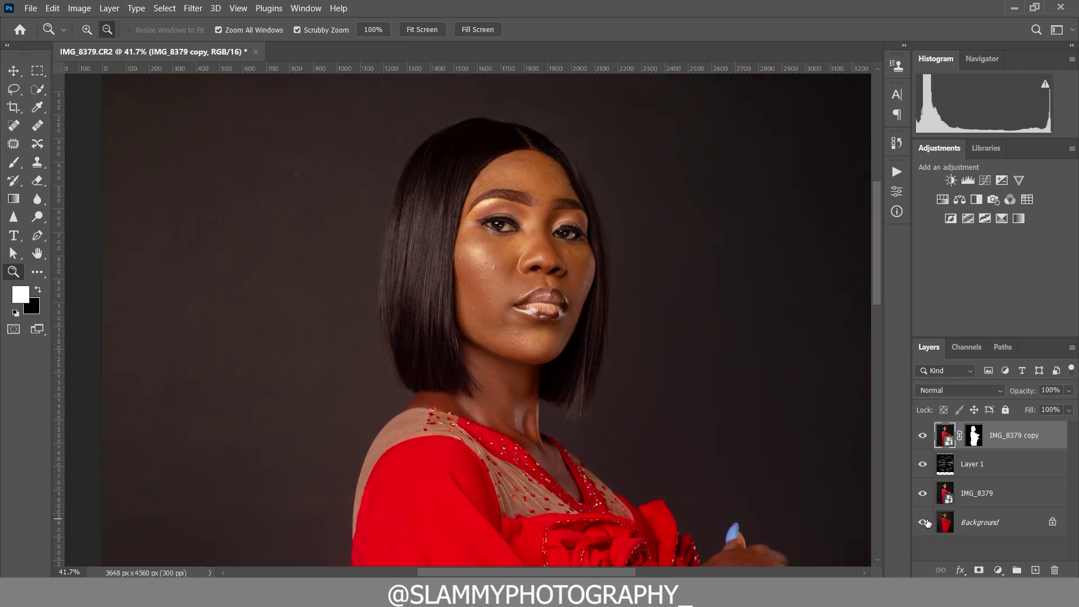
pyautogui.keyDown('alt'); pyautogui.click(922, 522); pyautogui.keyUp('alt')
pyautogui.keyDown('alt'); pyautogui.click(922, 522); pyautogui.keyUp('alt')
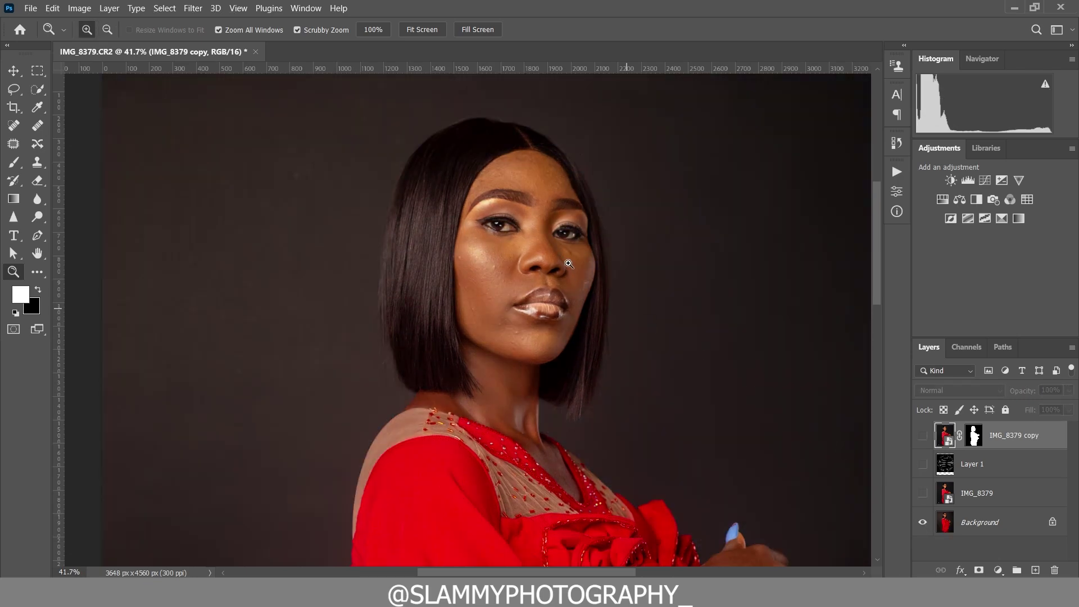
# Step: Delete IMG_8379, Layer 1 and IMG_8379 copy so only the Background layer is left
pyautogui.click(990, 505)
pyautogui.keyDown('shift'); pyautogui.click(1010, 438); pyautogui.keyUp('shift')
pyautogui.moveTo(1010, 438); pyautogui.dragTo(1054, 569)
# Step: Remove the blemishes on the near cheek, around the mouth and on the chin with the content-aware Spot Healing Brush
pyautogui.moveTo(509, 212); pyautogui.dragTo(539, 242)
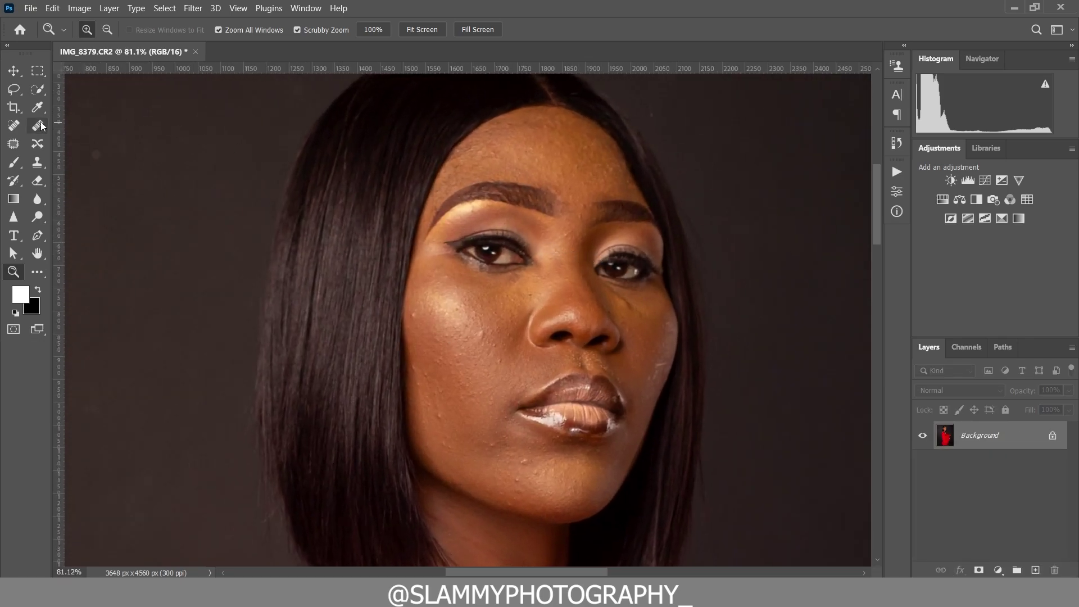
pyautogui.click(14, 127)
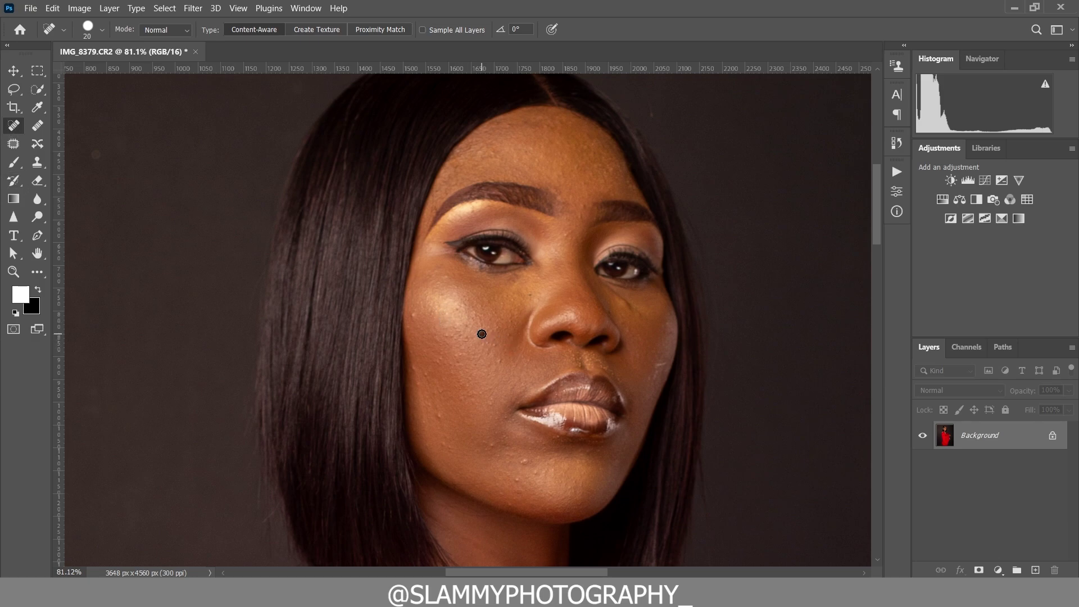
pyautogui.moveTo(492, 347)
pyautogui.mouseDown()
pyautogui.moveTo(504, 342)
pyautogui.moveTo(487, 345)
pyautogui.mouseUp()
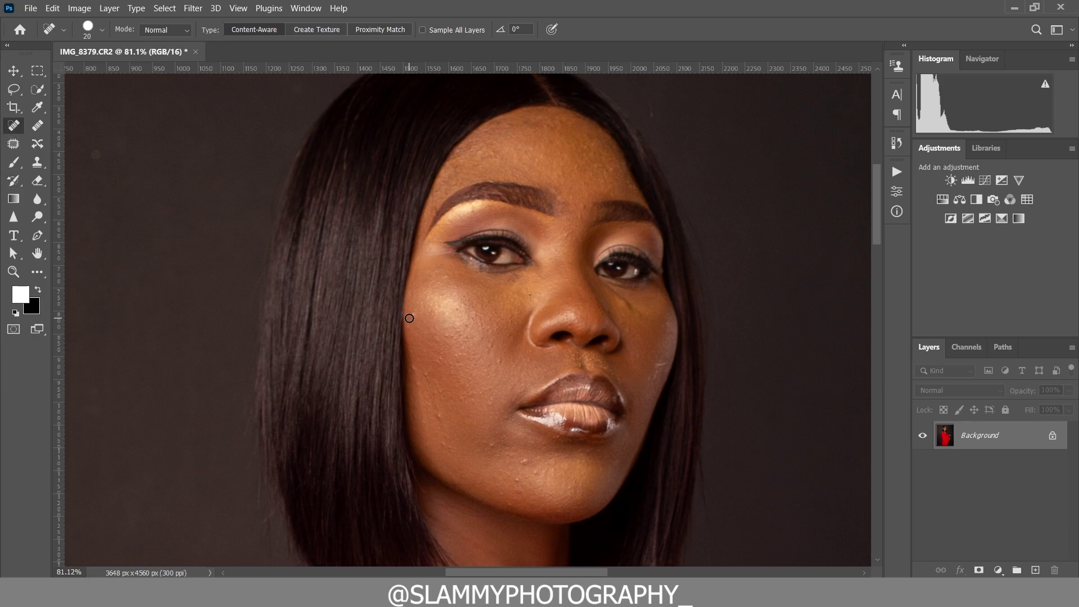
pyautogui.click(441, 390)
pyautogui.click(426, 377)
pyautogui.moveTo(417, 373); pyautogui.dragTo(416, 372)
pyautogui.click(443, 418)
pyautogui.click(453, 408)
pyautogui.click(493, 405)
pyautogui.click(497, 446)
pyautogui.click(523, 460)
pyautogui.click(517, 480)
# Step: Heal the mark on the far cheek and remaining small spots on the near cheek and between the brows, adjusting the brush size to fit
pyautogui.press('[')
pyautogui.moveTo(663, 366); pyautogui.dragTo(662, 367)
pyautogui.press(']')
pyautogui.press(']')
pyautogui.moveTo(490, 346); pyautogui.dragTo(491, 347)
pyautogui.press('[')
pyautogui.moveTo(580, 214); pyautogui.dragTo(580, 215)
pyautogui.press('[')
pyautogui.press('[')
pyautogui.press(']')
pyautogui.press(']')
pyautogui.press(']')
pyautogui.press(']')
pyautogui.press(']')
pyautogui.press(']')
pyautogui.click(505, 438)
pyautogui.press('[')
pyautogui.press('[')
pyautogui.press('[')
pyautogui.press('[')
pyautogui.click(16, 273)
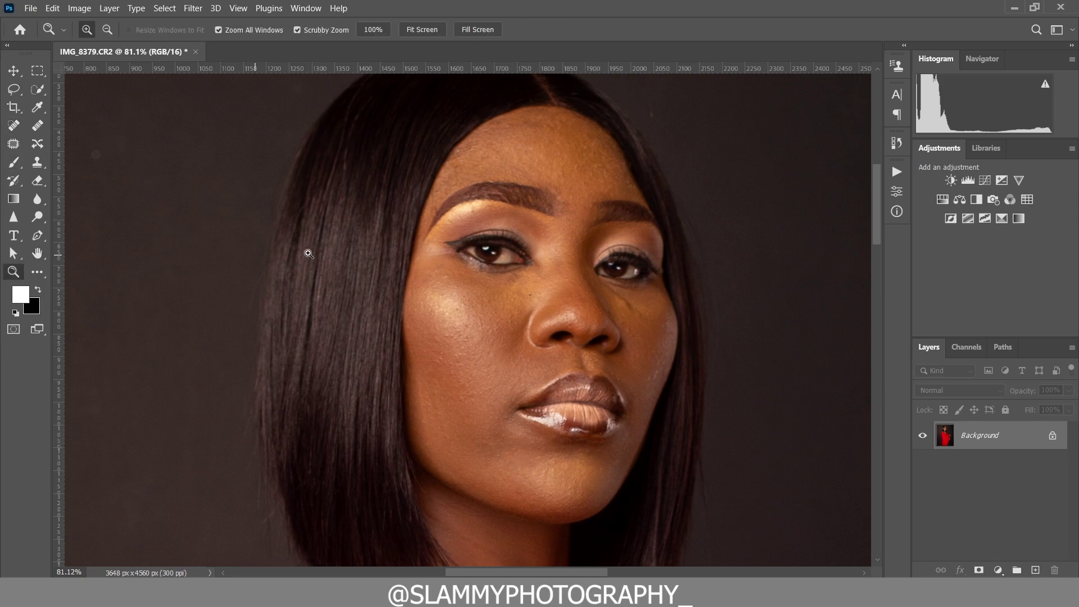
# Step: Heal the line on the skin under the far eye with the Spot Healing Brush
pyautogui.moveTo(516, 288); pyautogui.dragTo(534, 288)
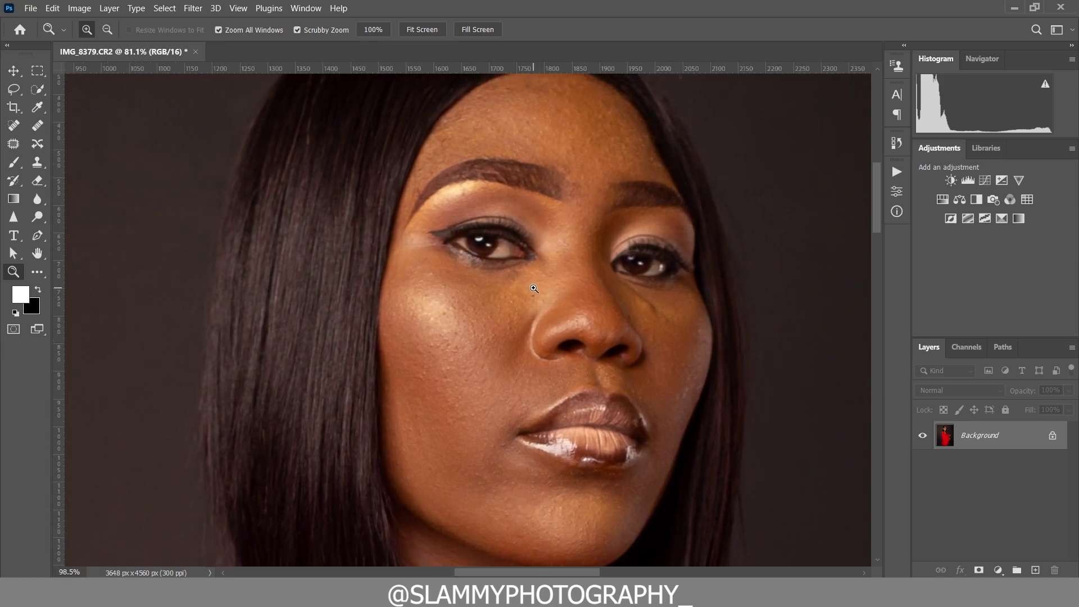
pyautogui.click(13, 126)
pyautogui.moveTo(665, 309)
pyautogui.mouseDown()
pyautogui.moveTo(626, 287)
pyautogui.moveTo(670, 319)
pyautogui.mouseUp()
pyautogui.scroll(-3, 498, 441)
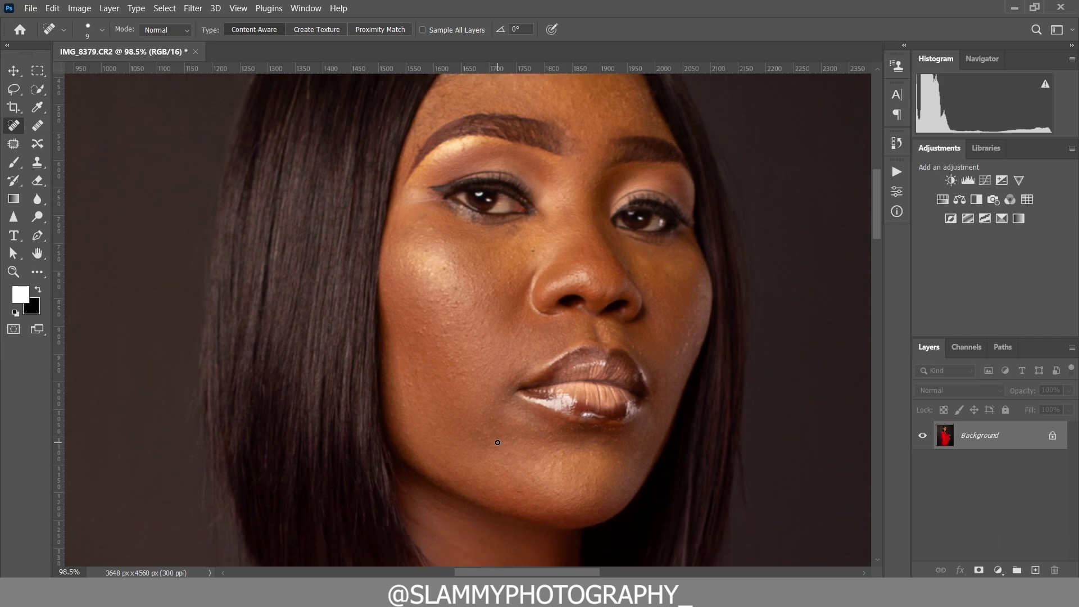
# Step: Run the autoFix FS action on the Background image
pyautogui.click(897, 174)
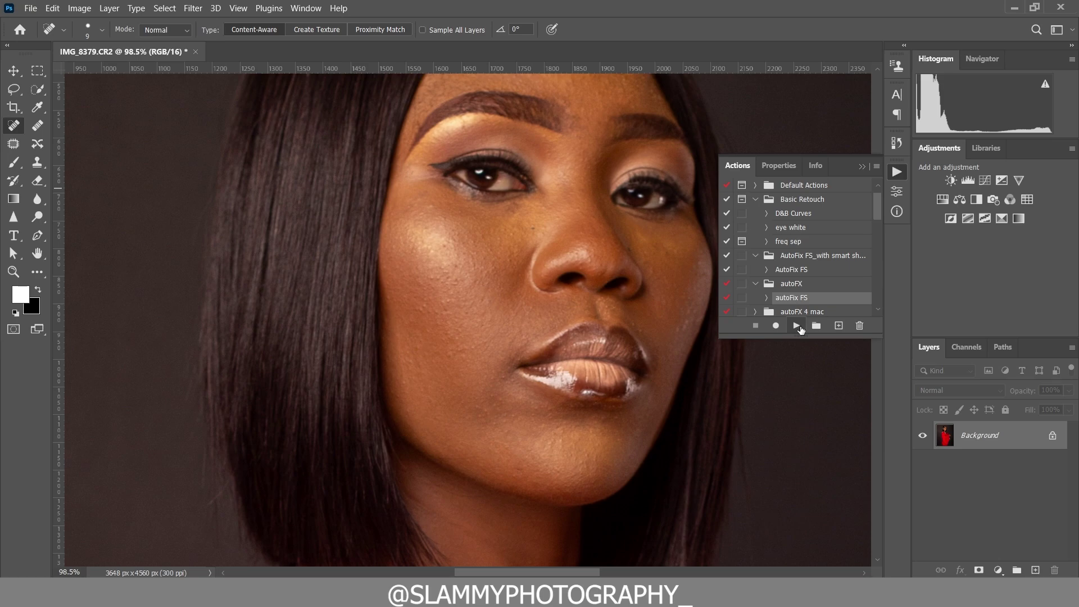
pyautogui.click(797, 326)
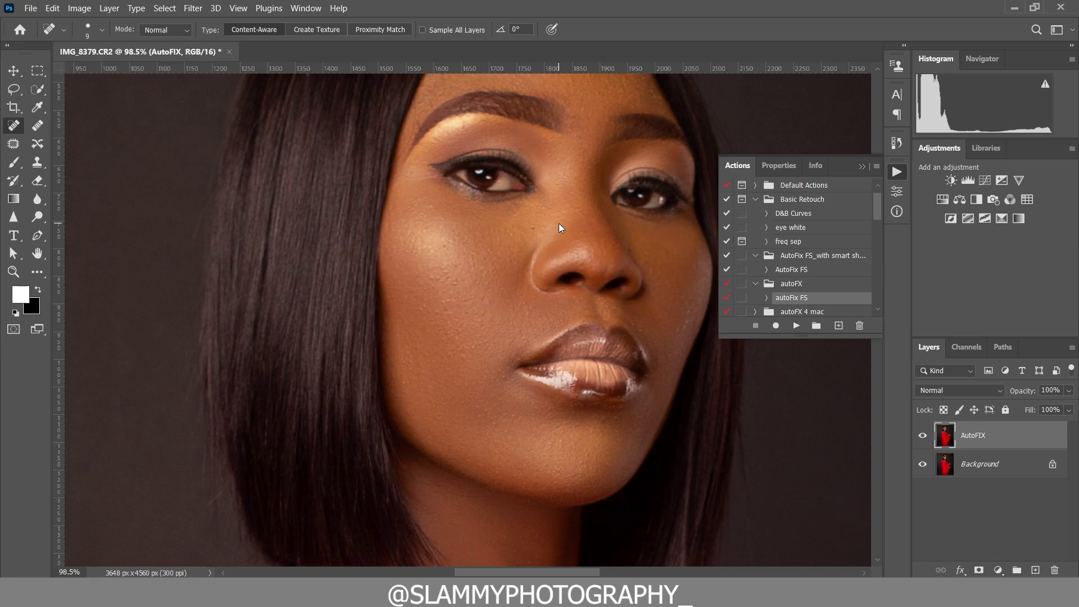
# Step: Examine the skin on the cheeks, nose and forehead with the AutoFIX layer hidden and shown
pyautogui.click(922, 435)
pyautogui.click(922, 435)
pyautogui.scroll(2, 691, 326)
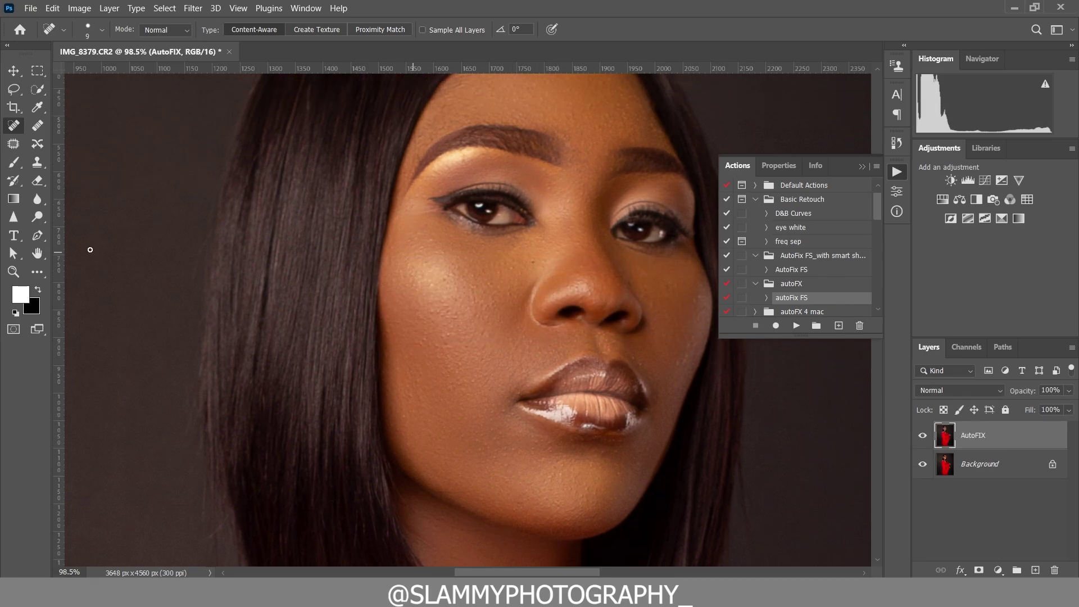
pyautogui.click(14, 272)
pyautogui.moveTo(612, 274); pyautogui.dragTo(620, 278)
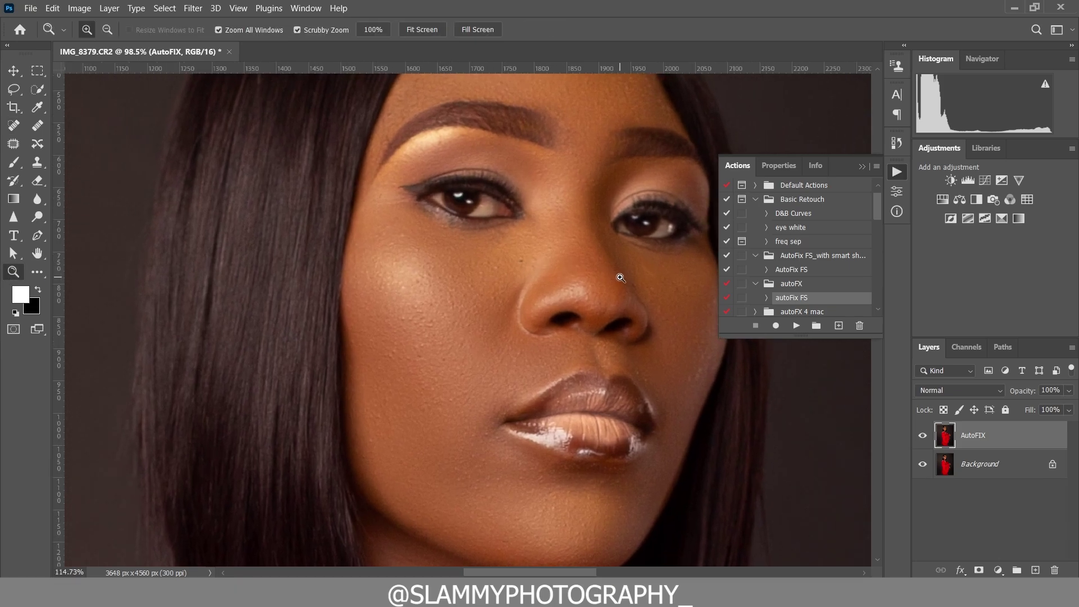
pyautogui.click(922, 435)
pyautogui.scroll(2, 595, 333)
pyautogui.scroll(5, 596, 333)
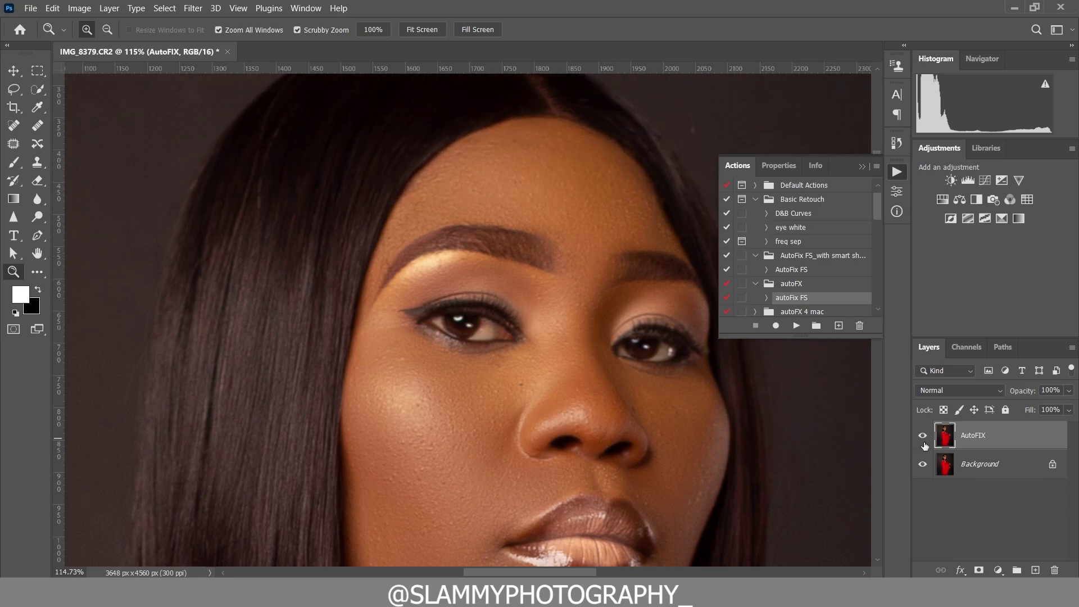
pyautogui.scroll(-2, 499, 427)
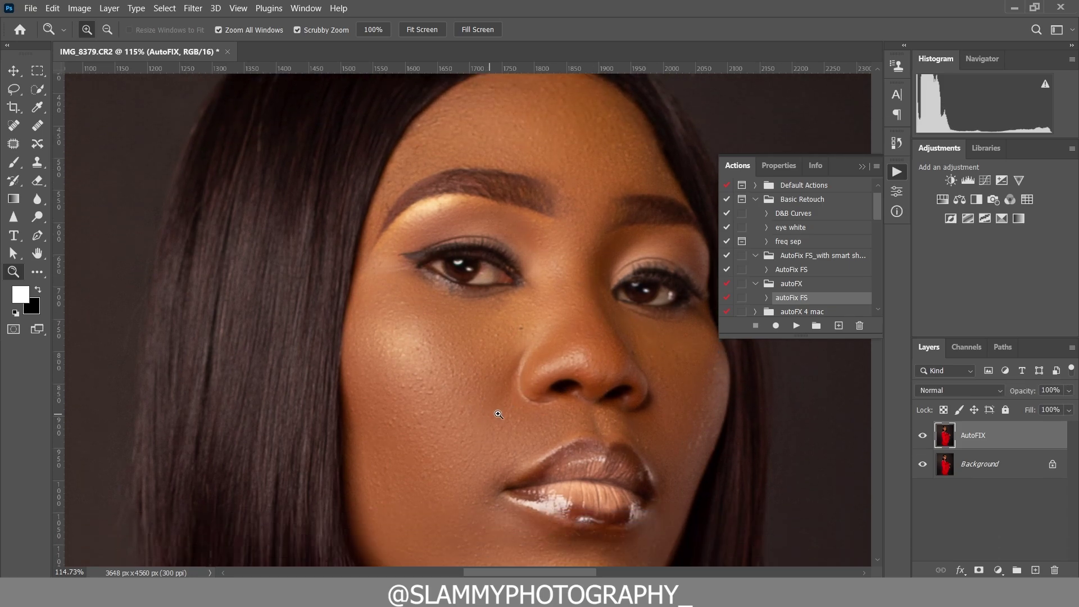
pyautogui.click(499, 415)
pyautogui.click(238, 8)
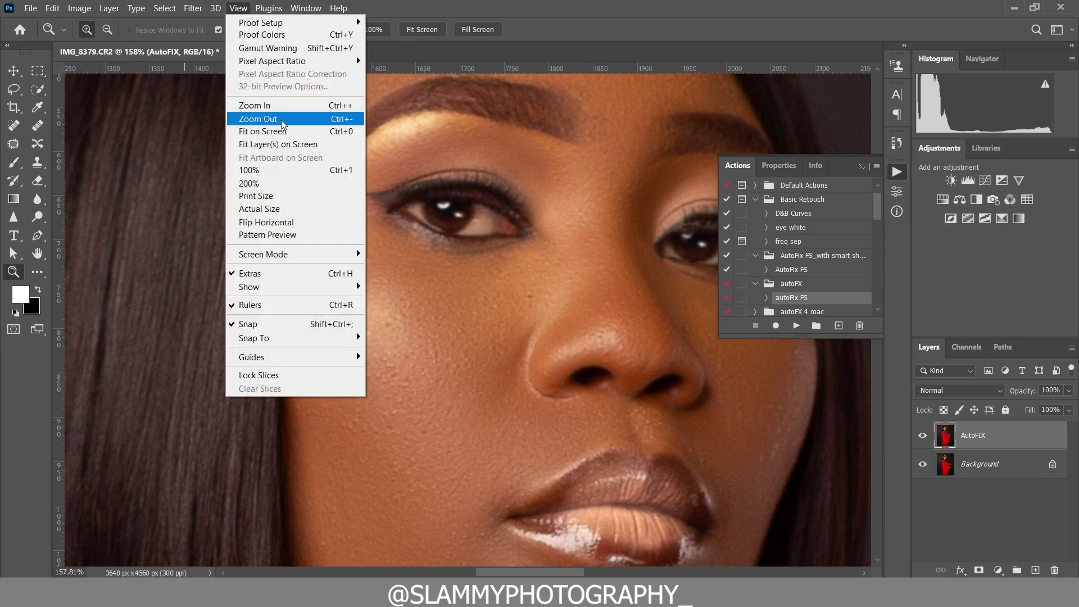
pyautogui.click(282, 131)
pyautogui.moveTo(444, 121); pyautogui.dragTo(518, 209)
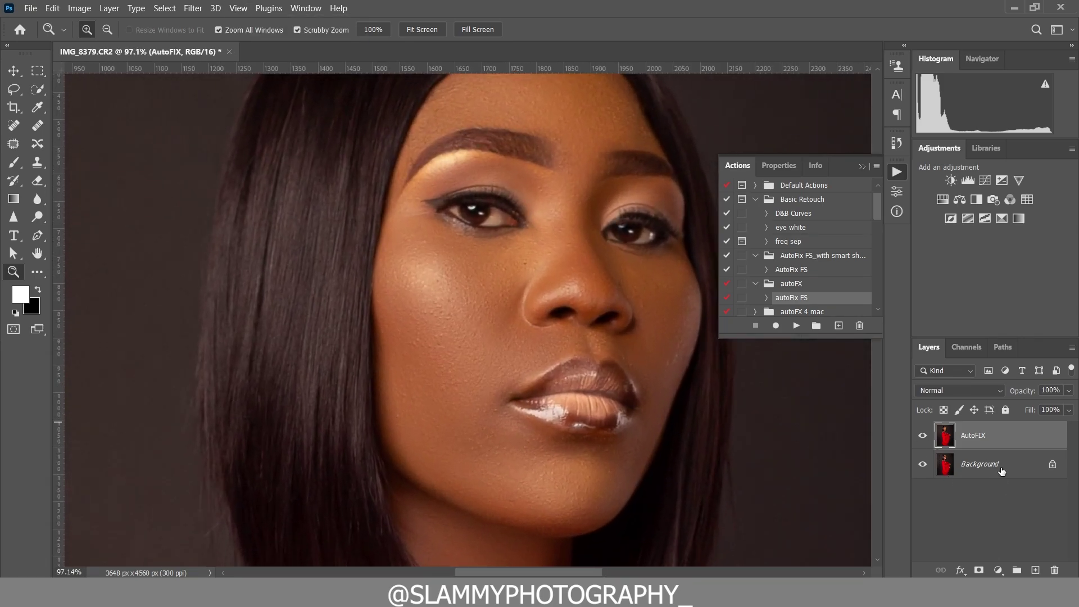
# Step: Flatten the image and run the autoFix FS action again for a second smoothing pass
pyautogui.rightClick(1033, 435)
pyautogui.click(942, 444)
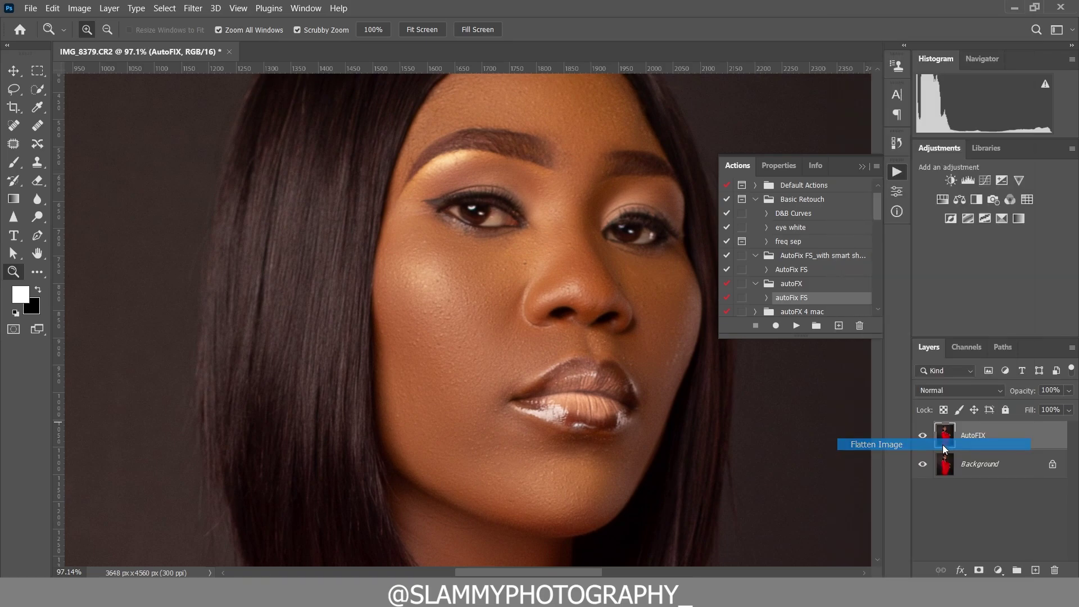
pyautogui.click(792, 326)
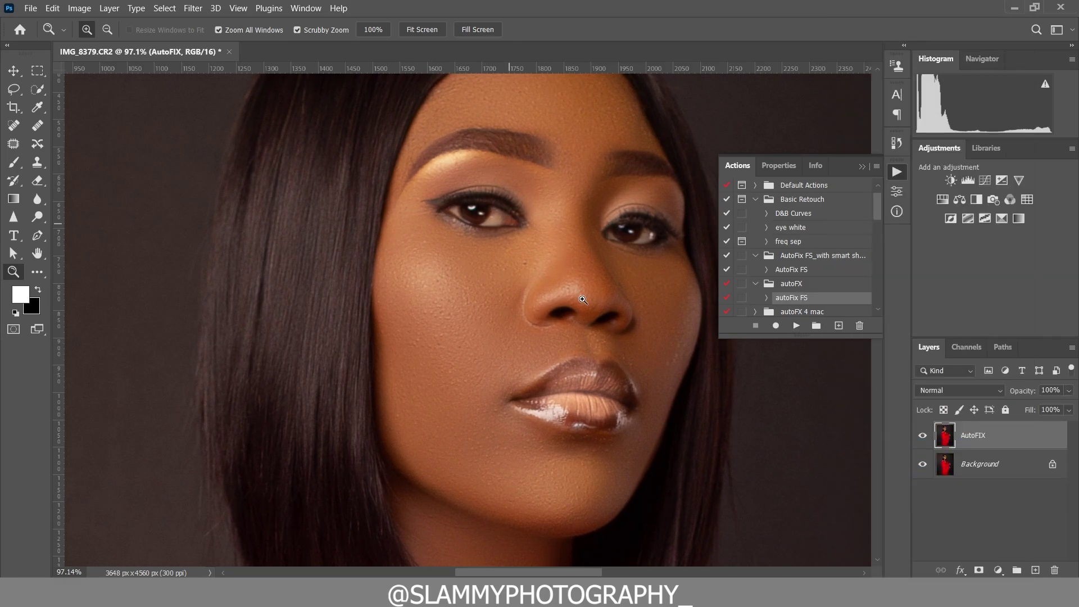
# Step: Compare the face with and without the second AutoFIX pass, checking the forehead, eyes, cheeks and lips
pyautogui.scroll(3, 583, 300)
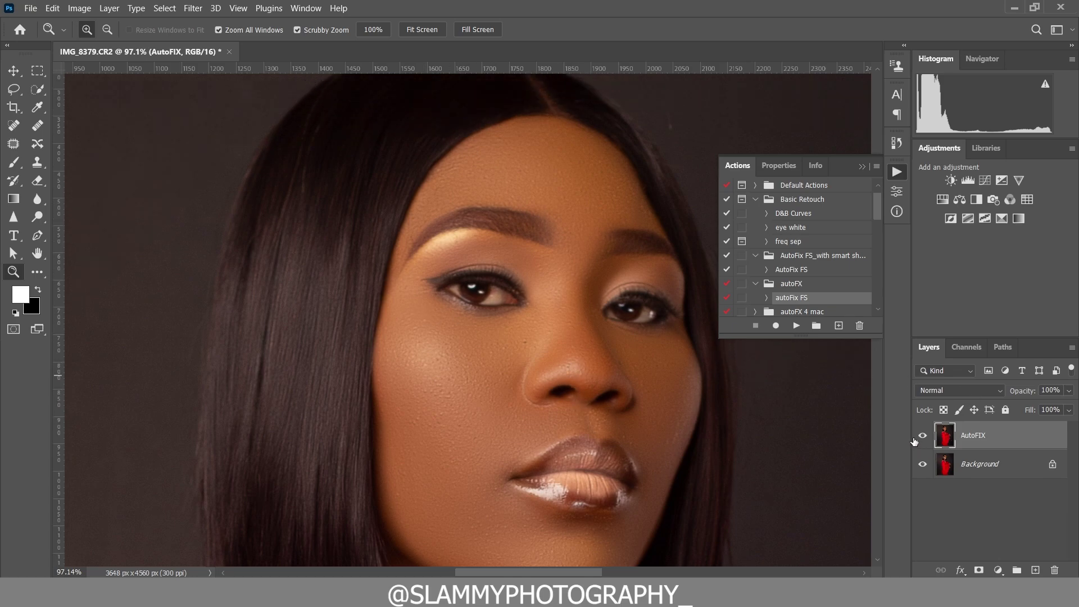
pyautogui.click(922, 436)
pyautogui.click(922, 437)
pyautogui.scroll(-3, 635, 449)
pyautogui.scroll(1, 607, 362)
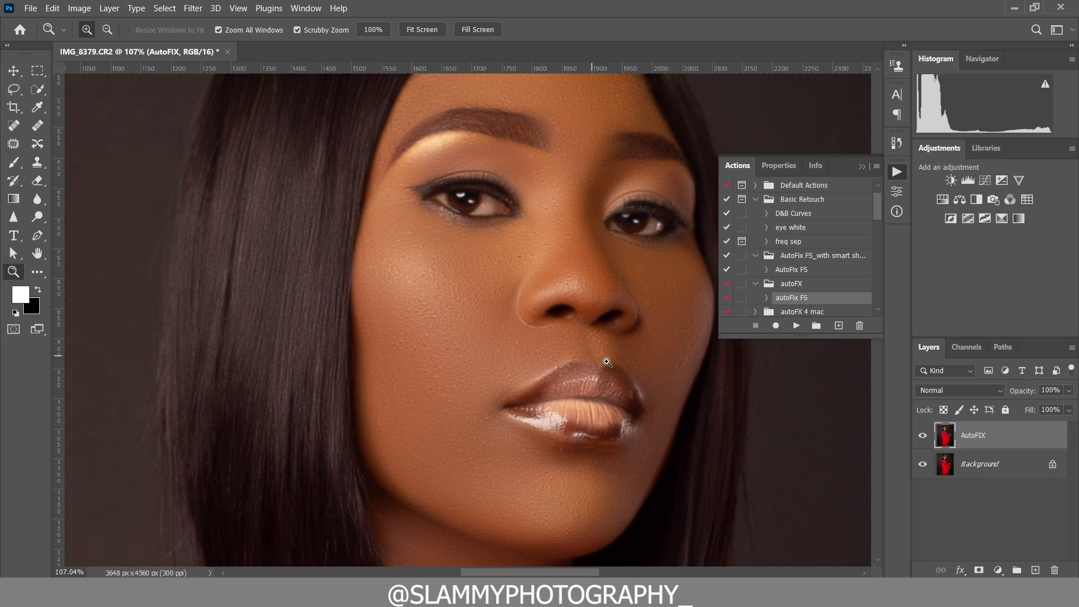
pyautogui.click(926, 442)
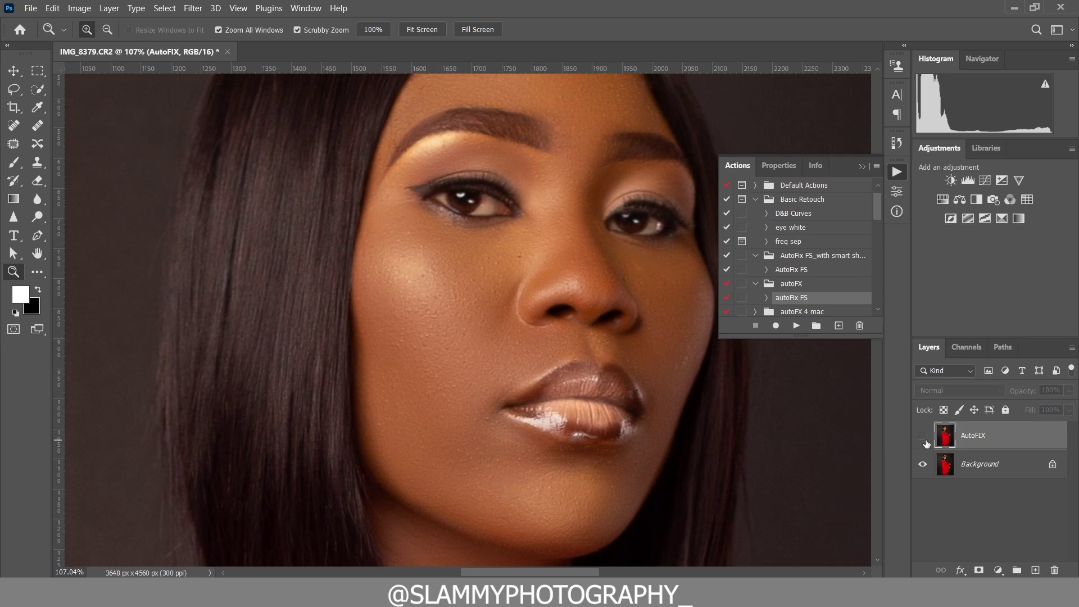
pyautogui.click(925, 442)
pyautogui.scroll(1, 729, 366)
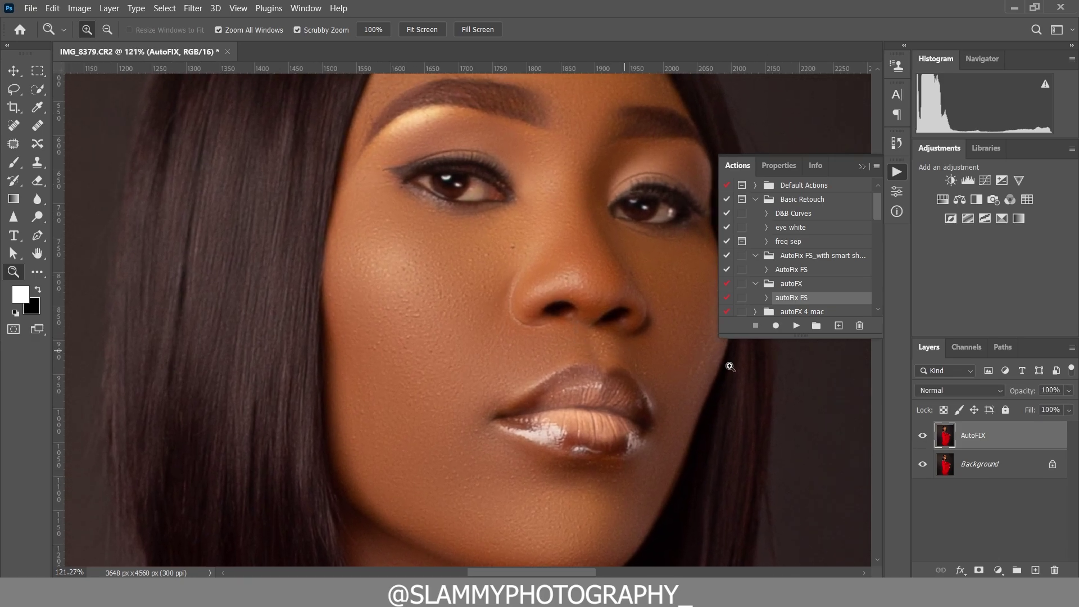
pyautogui.click(922, 437)
pyautogui.click(922, 436)
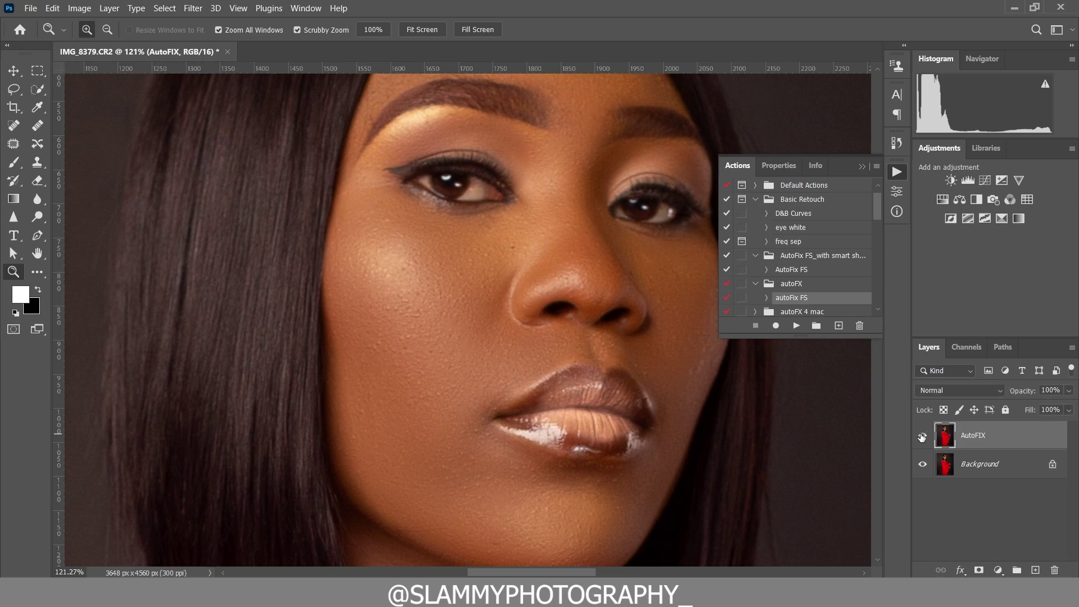
# Step: Add a white layer mask to the AutoFIX layer
pyautogui.click(978, 570)
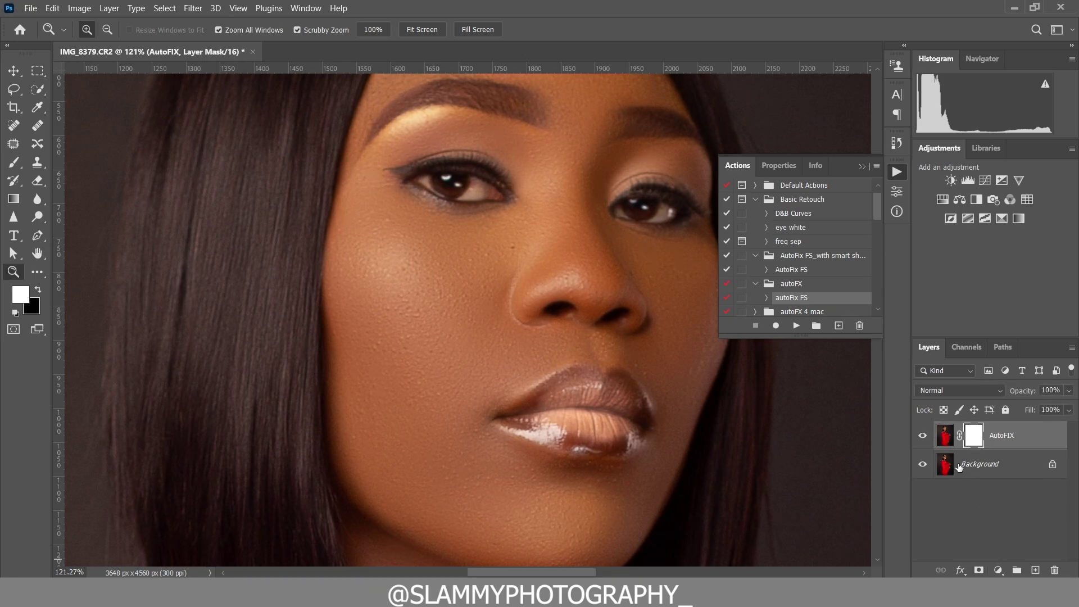
# Step: Invert the AutoFIX layer mask to black and set up a white brush with 34% flow and size 80
pyautogui.hotkey('ctrl', 'i')
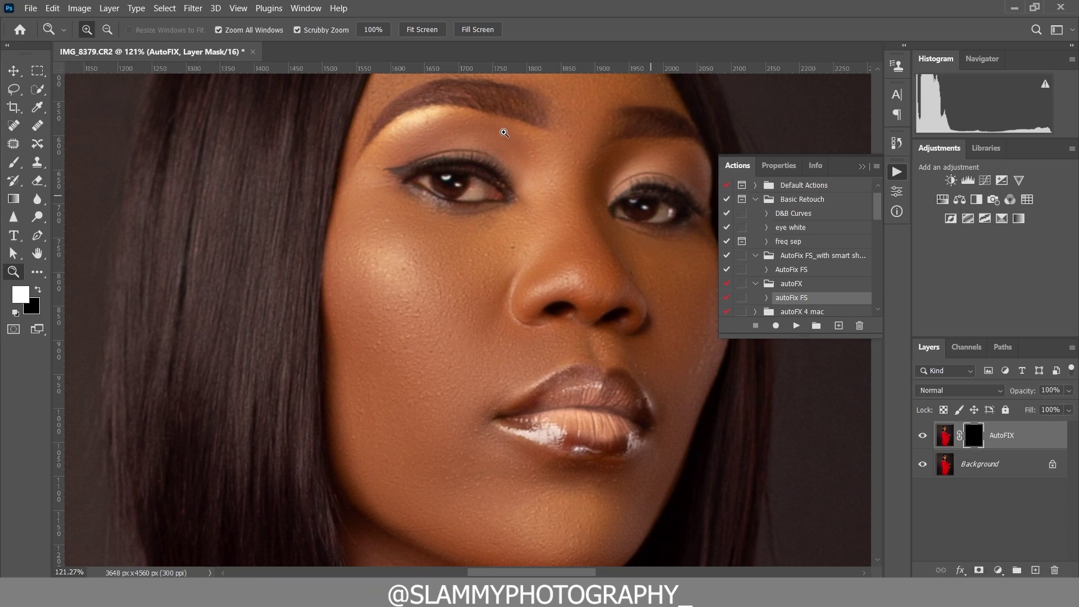
pyautogui.click(14, 163)
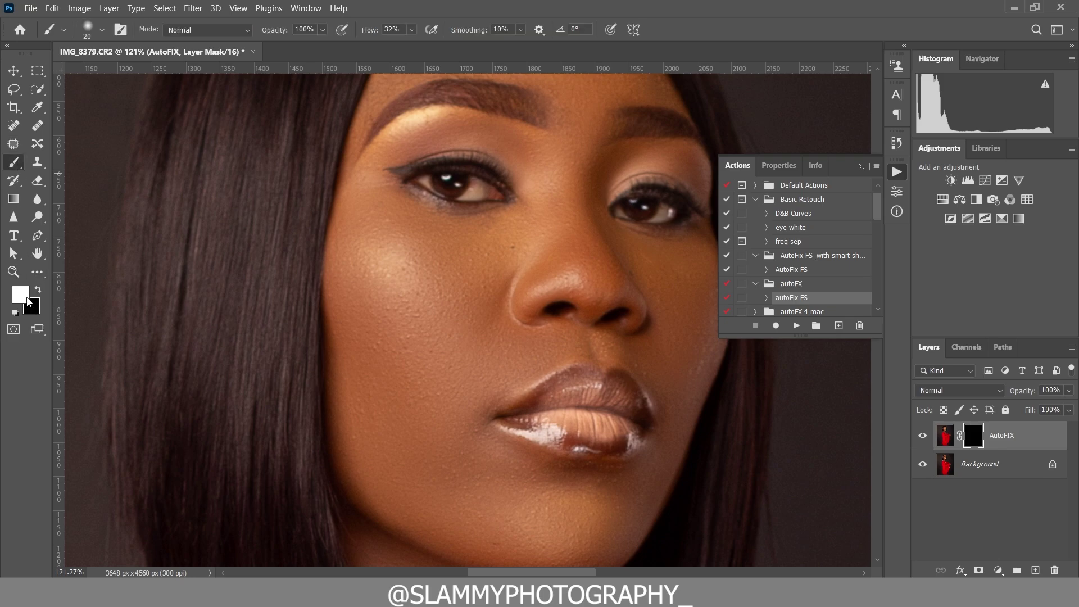
pyautogui.moveTo(371, 31); pyautogui.dragTo(373, 30)
pyautogui.press(']')
pyautogui.press(']')
pyautogui.press(']')
pyautogui.press(']')
pyautogui.press(']')
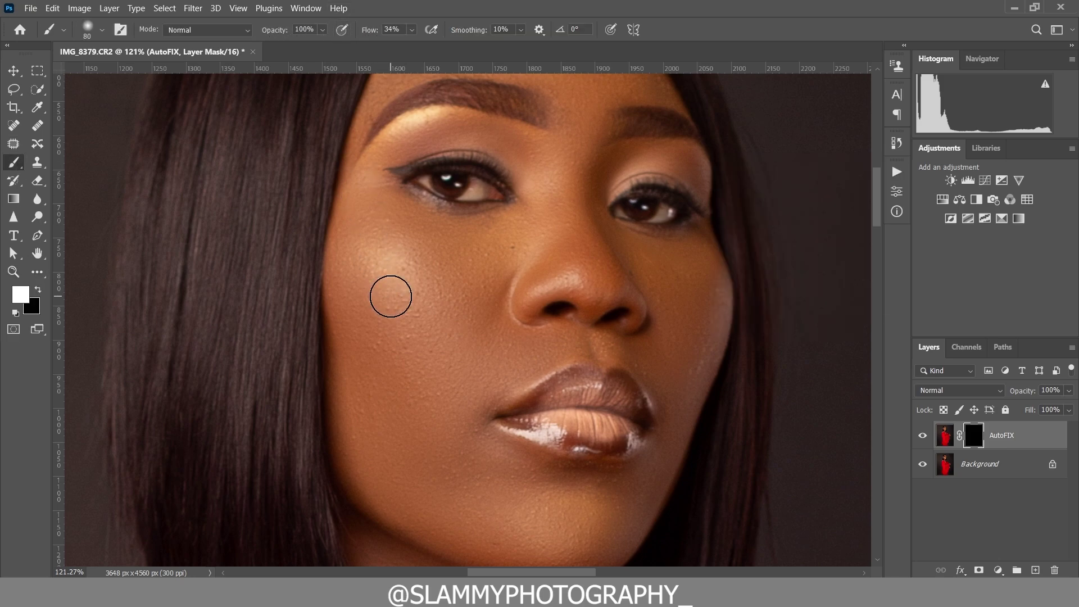
# Step: Paint white on the AutoFIX mask over the cheek skin, enlarging the brush to 100 and 125
pyautogui.press(']')
pyautogui.press(']')
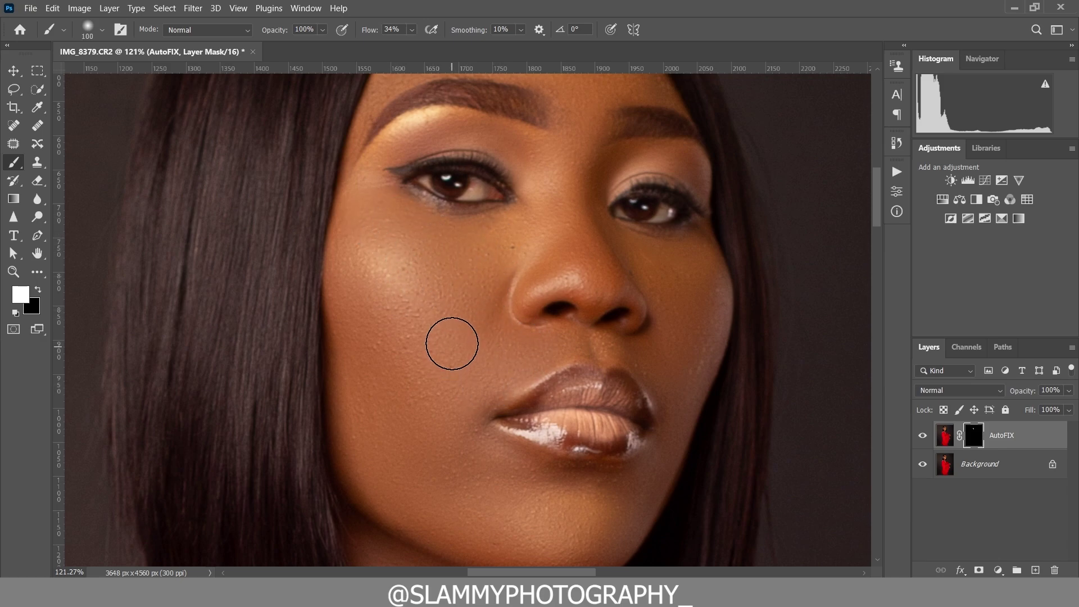
pyautogui.press(']')
pyautogui.press(']')
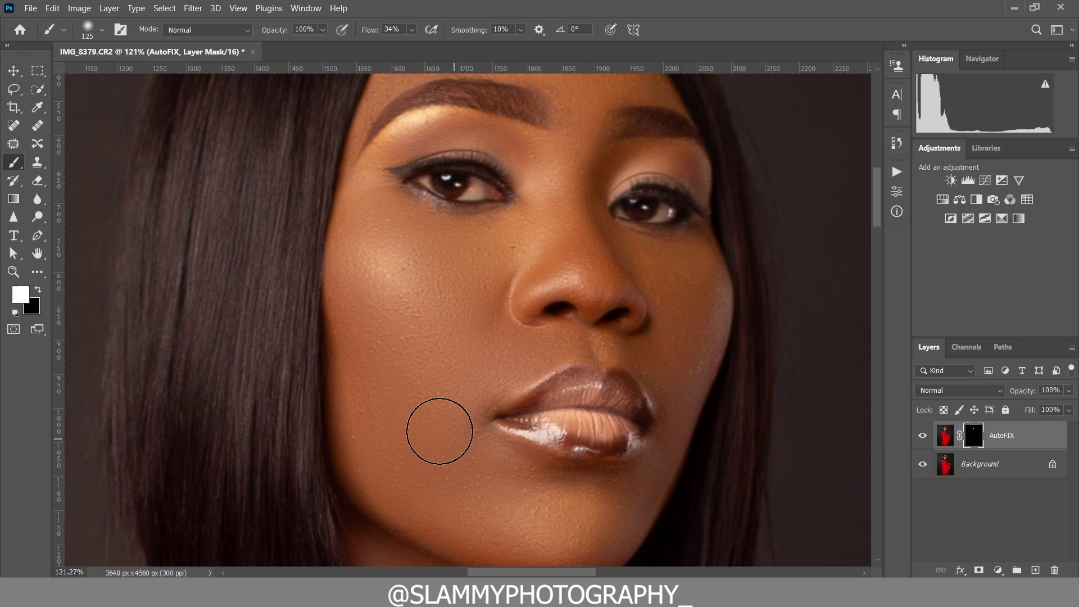
# Step: Paint the smoothing in on the mask around the mouth, chin, nose and forehead with brush sizes 80 to 90
pyautogui.press('[')
pyautogui.press('[')
pyautogui.press('[')
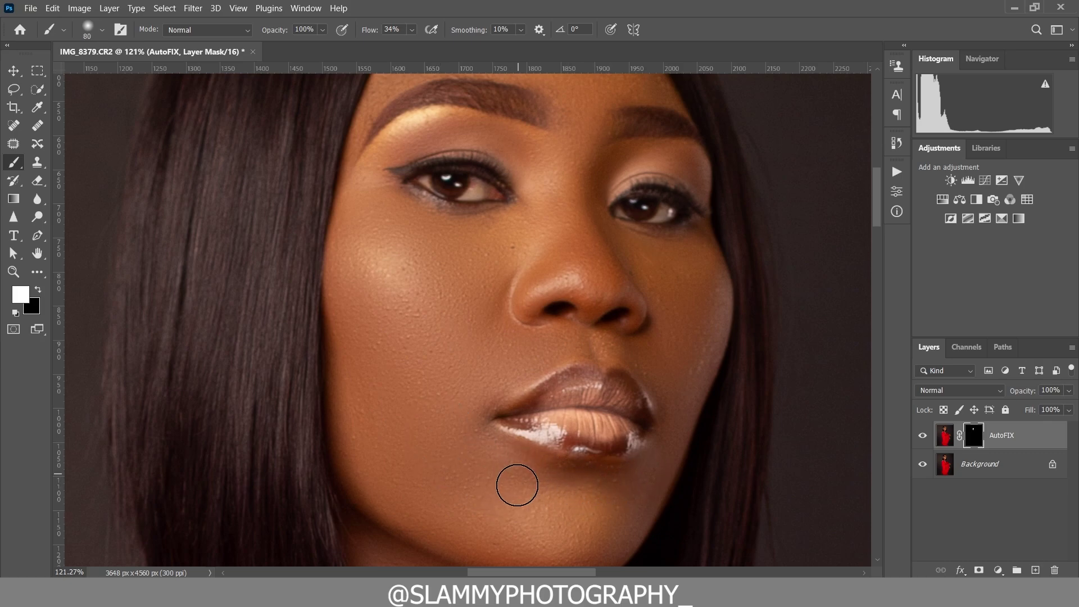
pyautogui.scroll(-1, 582, 495)
pyautogui.press(']')
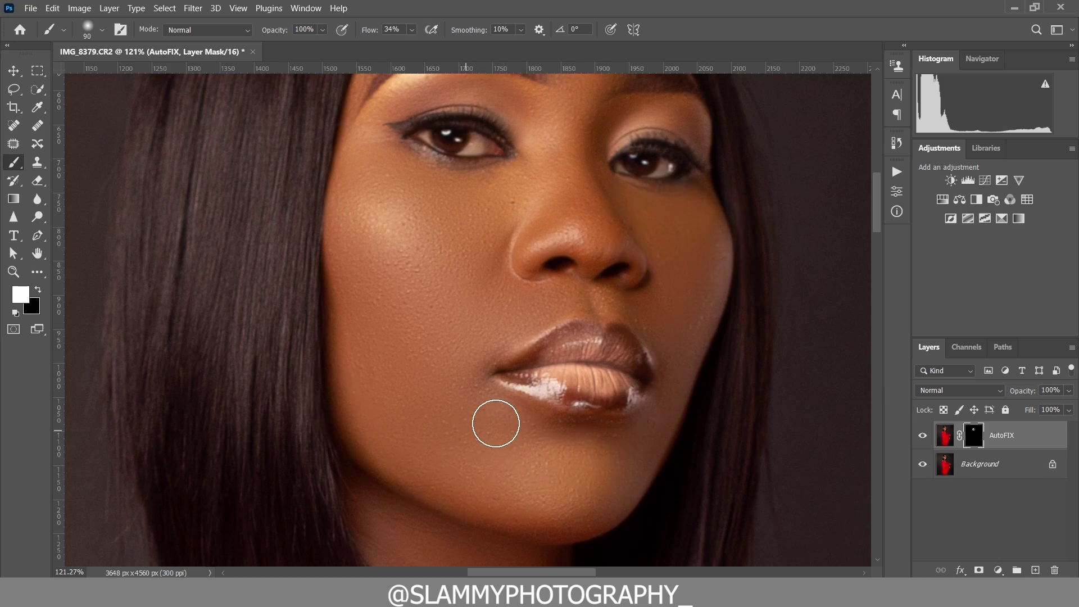
pyautogui.scroll(1, 497, 422)
pyautogui.scroll(3, 460, 291)
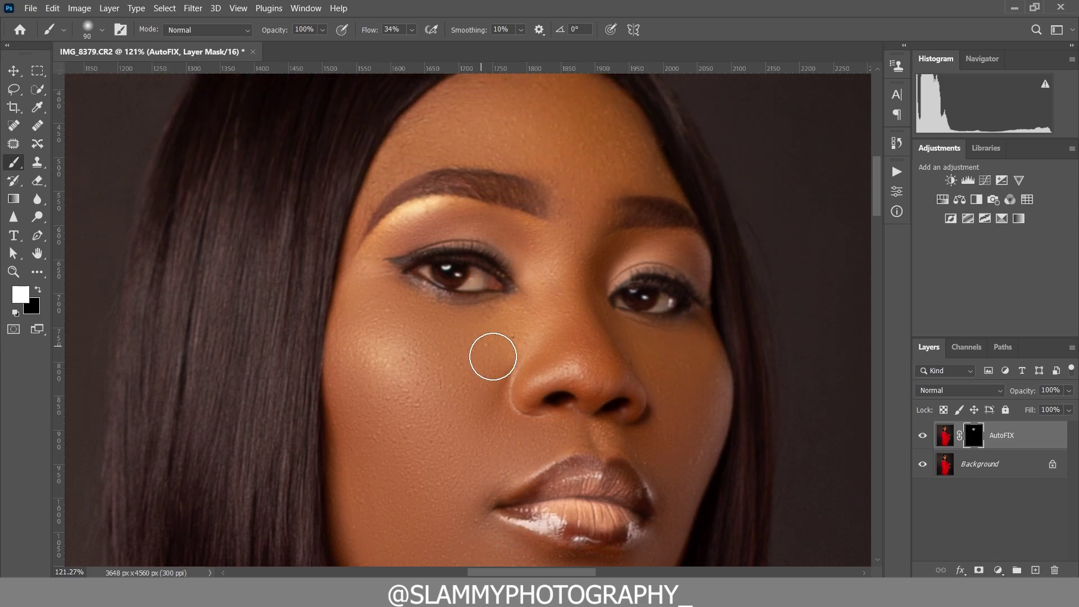
pyautogui.scroll(1, 608, 213)
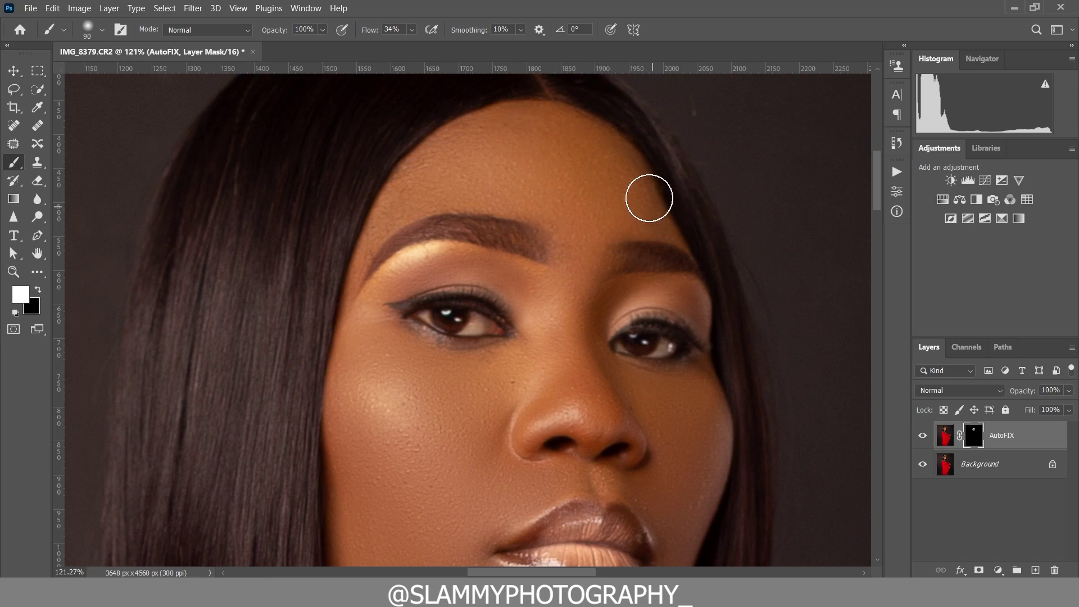
# Step: Paint the AutoFIX mask white over the neck with a size 150 brush
pyautogui.click(238, 7)
pyautogui.click(258, 131)
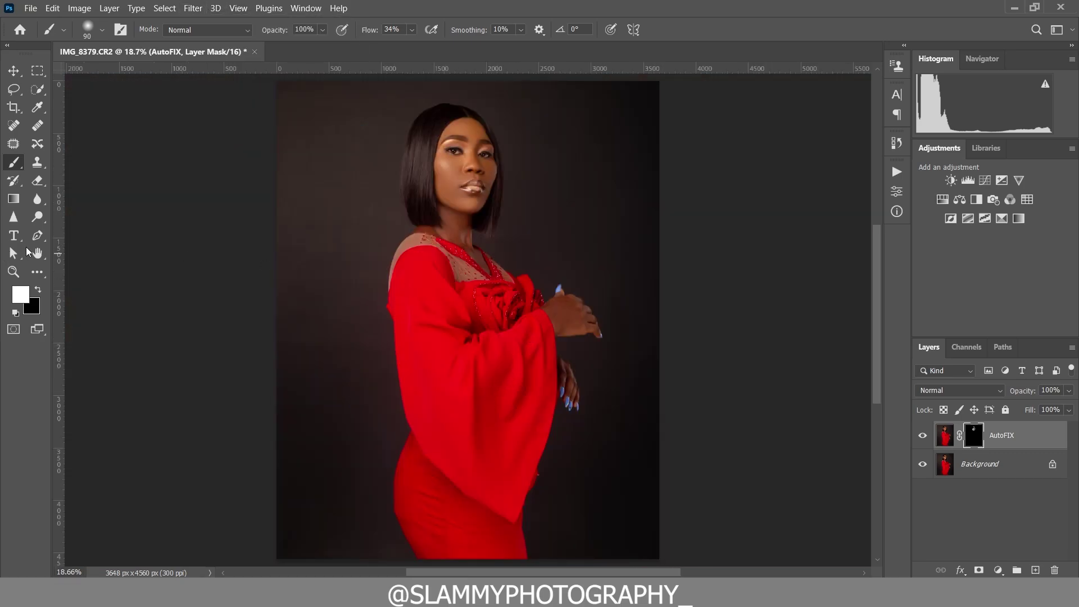
pyautogui.click(13, 272)
pyautogui.moveTo(486, 233); pyautogui.dragTo(458, 272)
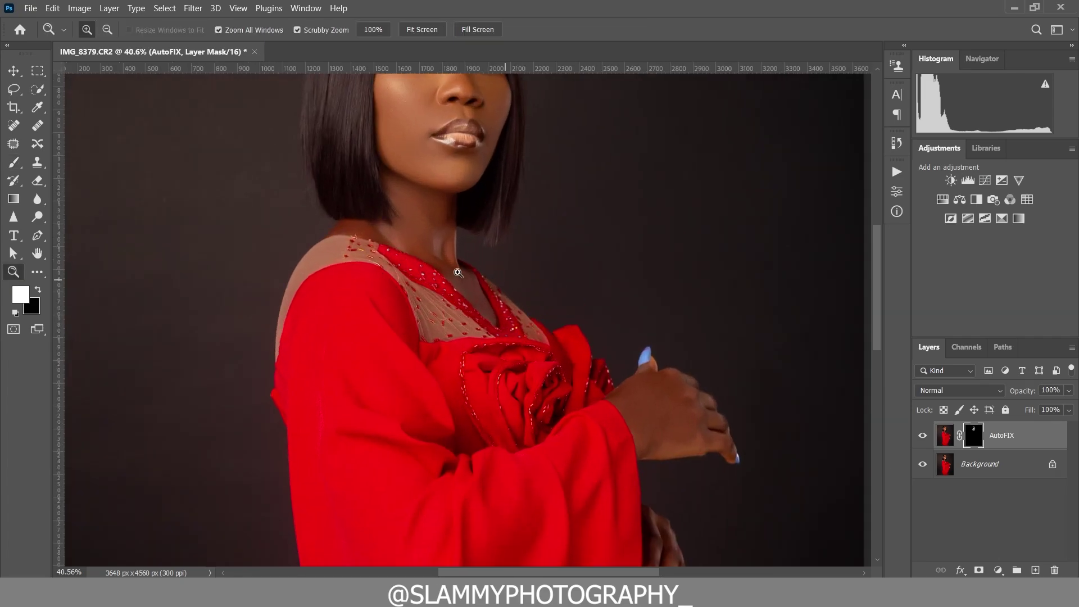
pyautogui.click(14, 163)
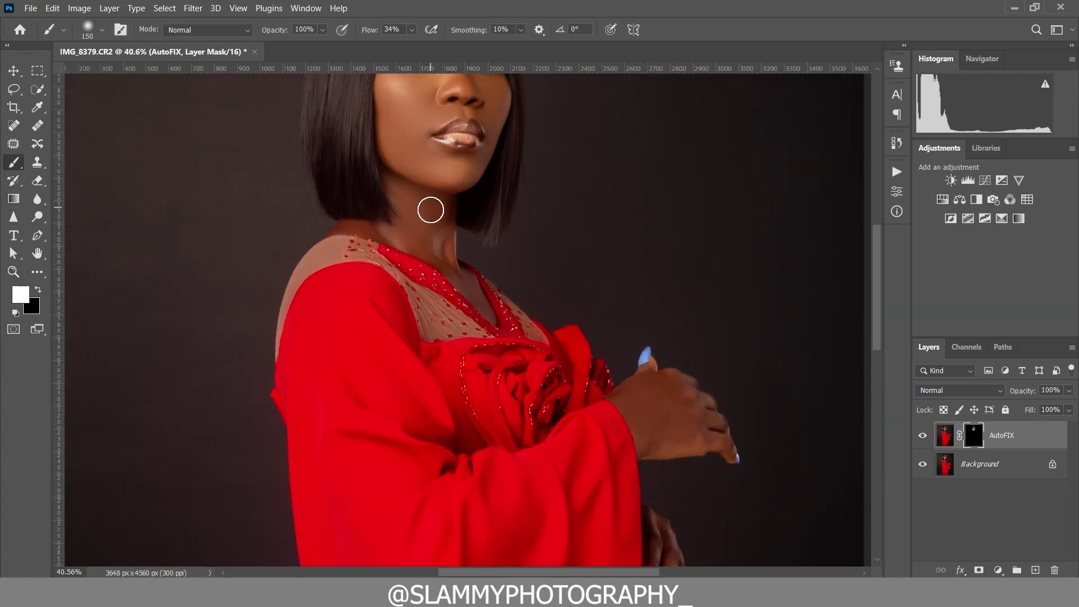
# Step: Revert to the opening IMG_8379.CR2 snapshot in the history and examine the unretouched face
pyautogui.click(237, 8)
pyautogui.click(295, 134)
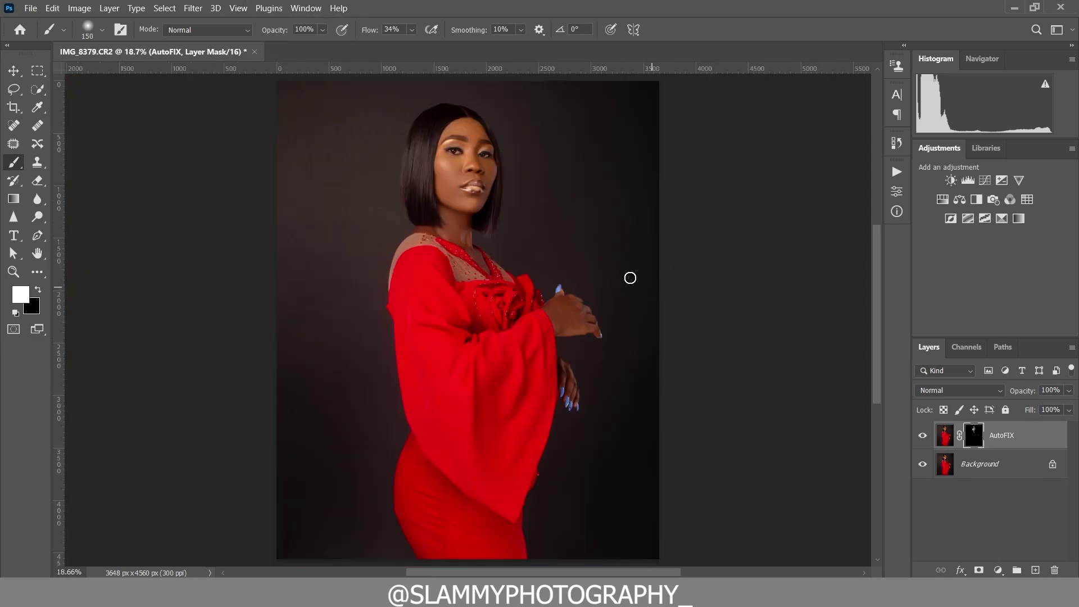
pyautogui.click(14, 271)
pyautogui.moveTo(492, 134); pyautogui.dragTo(547, 224)
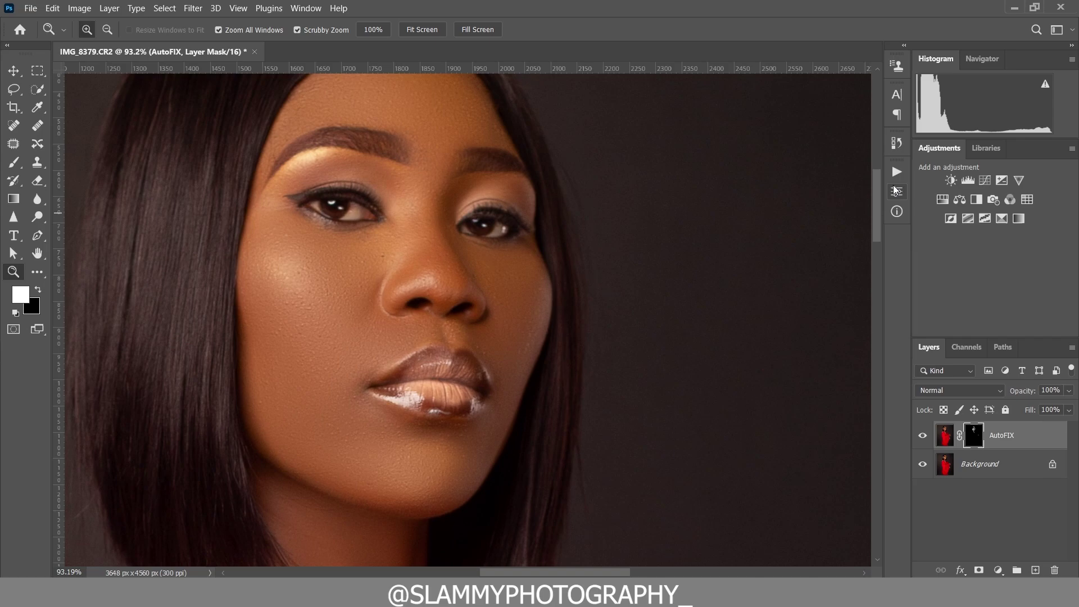
pyautogui.click(896, 144)
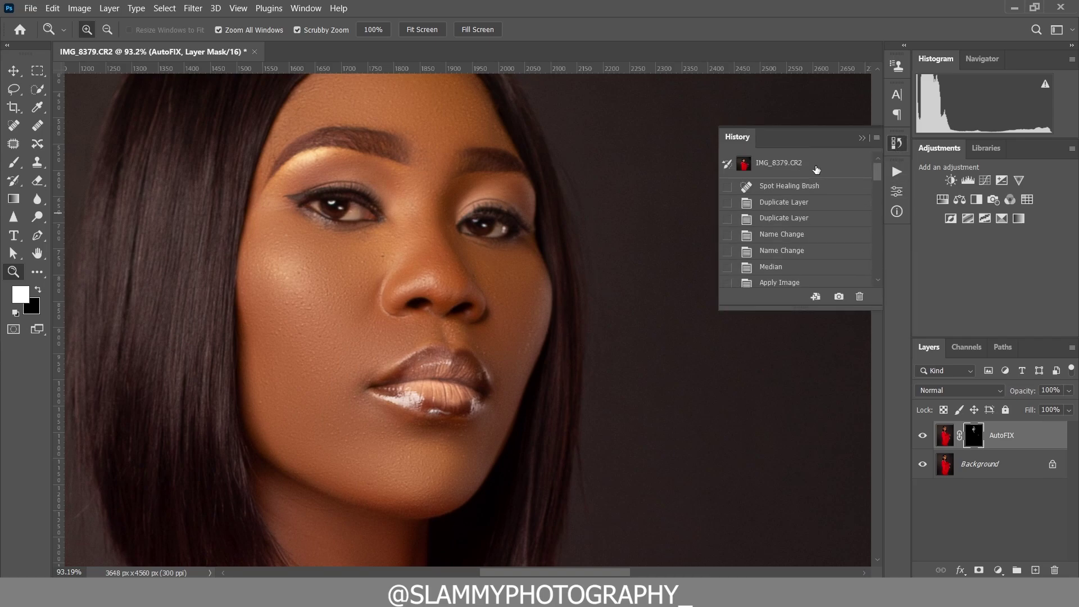
pyautogui.click(816, 169)
pyautogui.scroll(6, 658, 180)
pyautogui.scroll(-3, 357, 488)
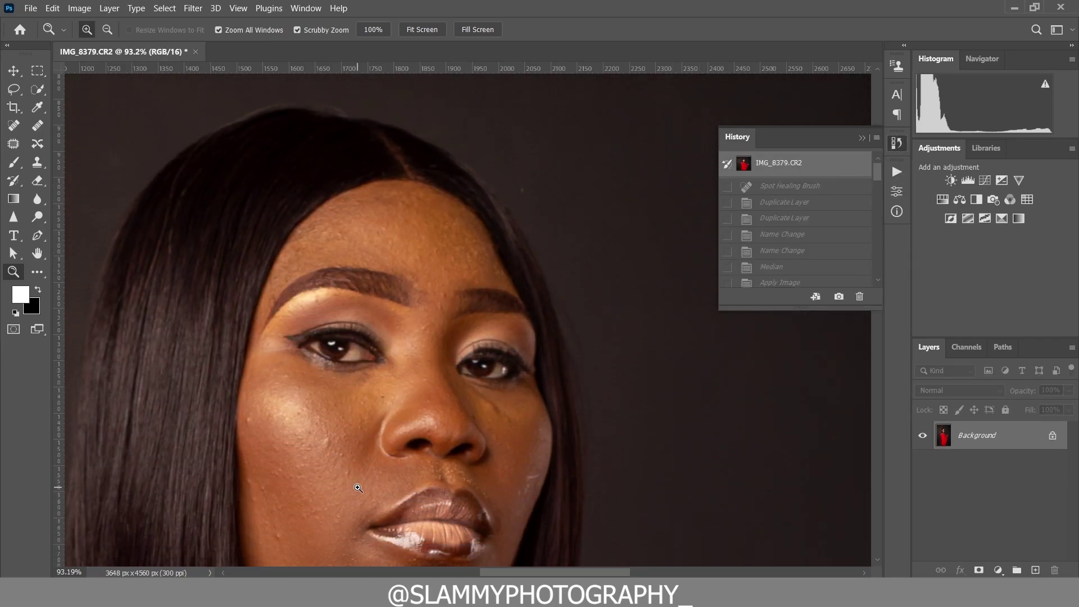
pyautogui.scroll(-3, 358, 487)
pyautogui.scroll(-1, 362, 480)
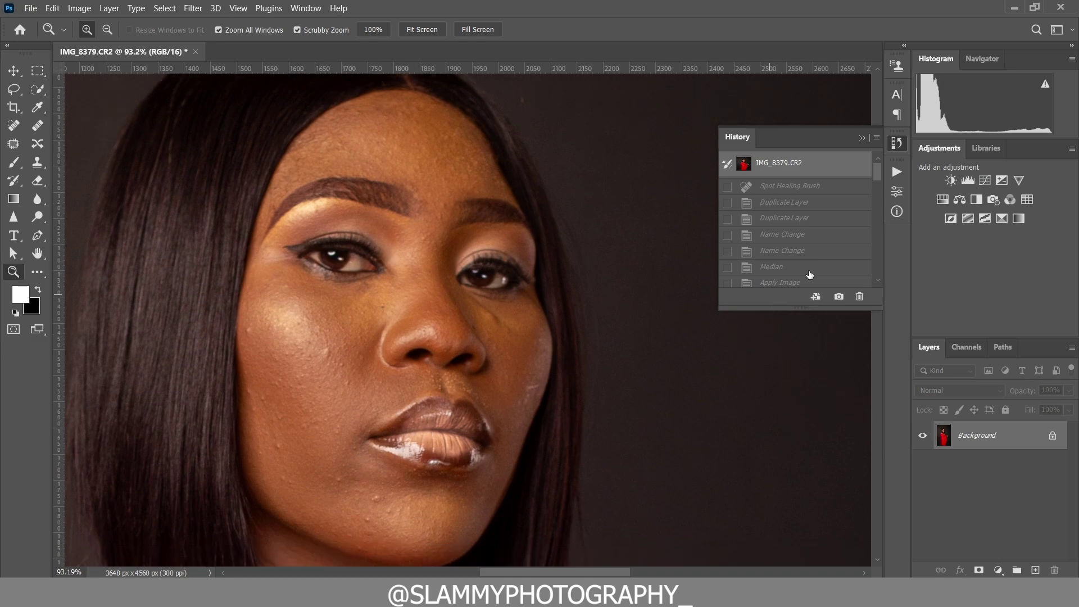
# Step: Return to the latest Brush Tool history state and examine the retouched face and neck
pyautogui.moveTo(878, 180); pyautogui.dragTo(873, 285)
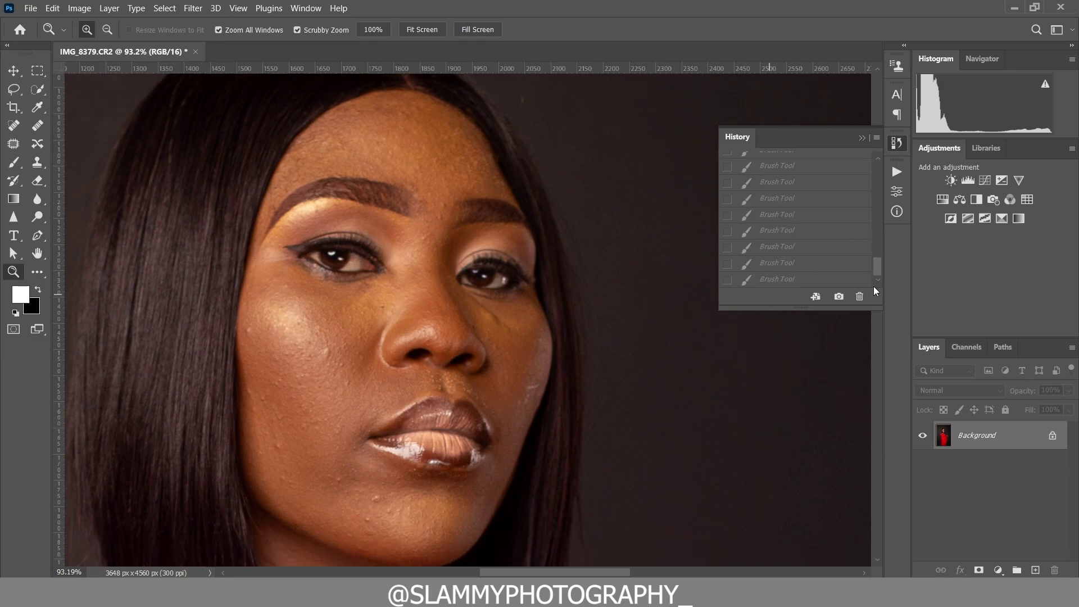
pyautogui.click(812, 278)
pyautogui.scroll(-6, 590, 192)
pyautogui.scroll(4, 568, 212)
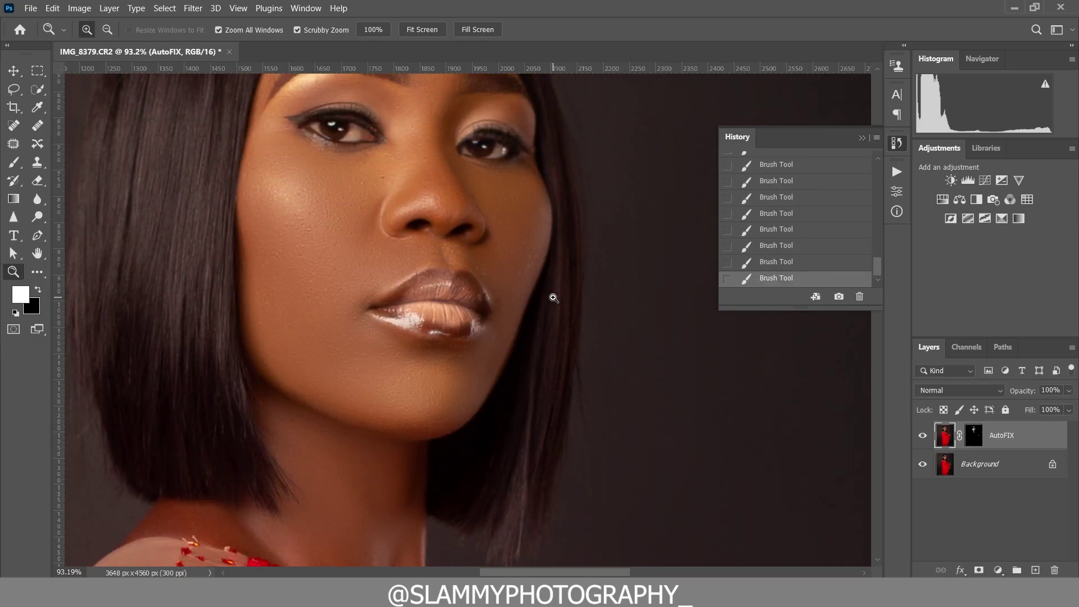
pyautogui.scroll(4, 553, 298)
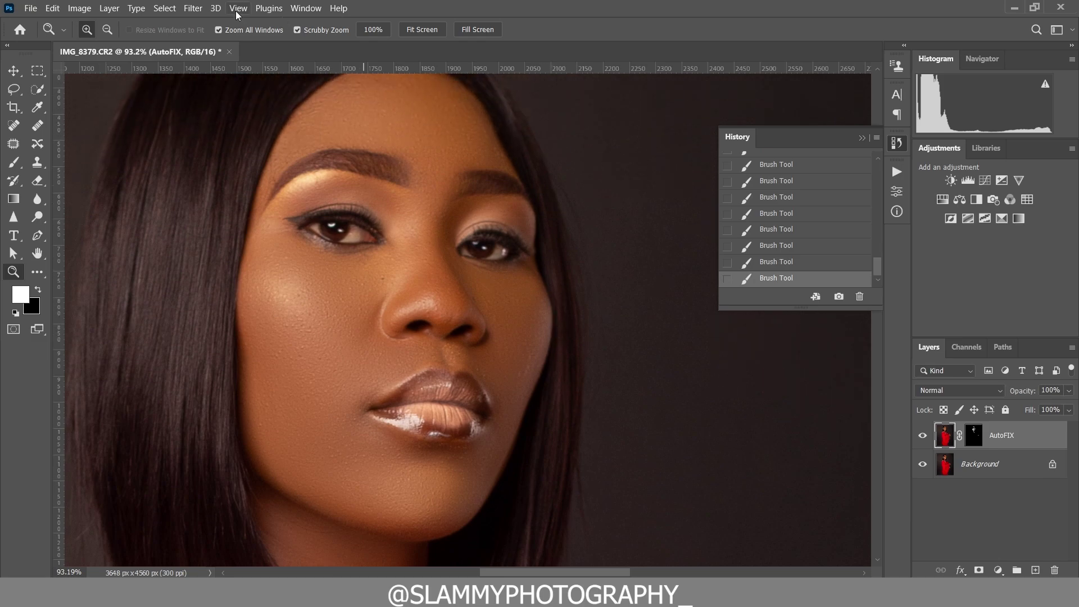
# Step: Flatten the AutoFIX layer and its mask into a single Background layer
pyautogui.click(236, 12)
pyautogui.click(264, 132)
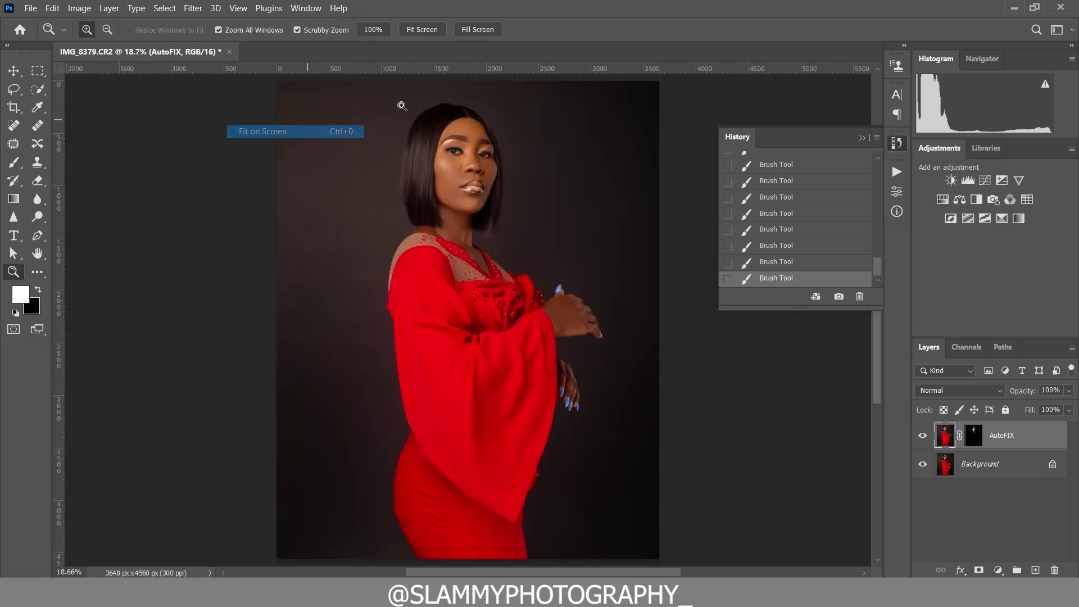
pyautogui.rightClick(1010, 437)
pyautogui.click(932, 442)
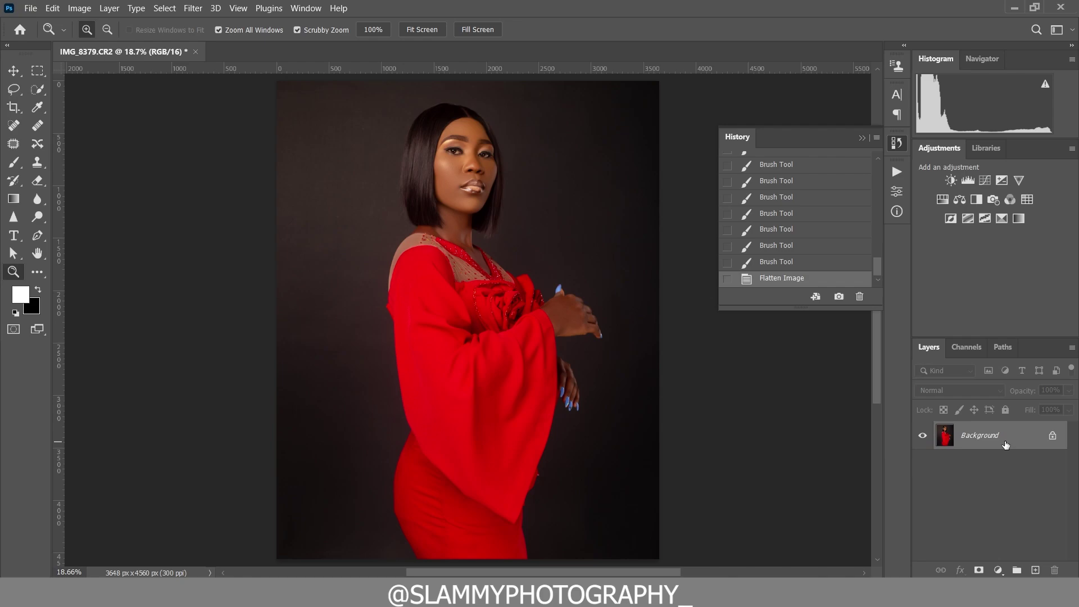
# Step: Duplicate the Background layer and name the copy "subject"
pyautogui.moveTo(1005, 444); pyautogui.dragTo(1035, 570)
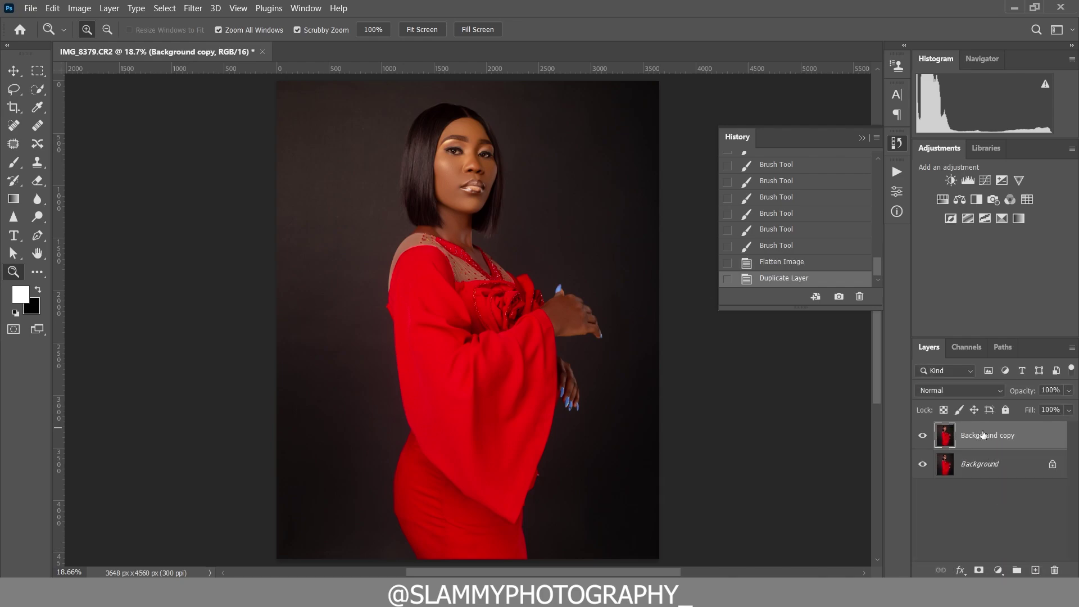
pyautogui.doubleClick(983, 435)
pyautogui.click(1010, 235)
pyautogui.doubleClick(990, 436)
pyautogui.write('subject')
pyautogui.press('Return')
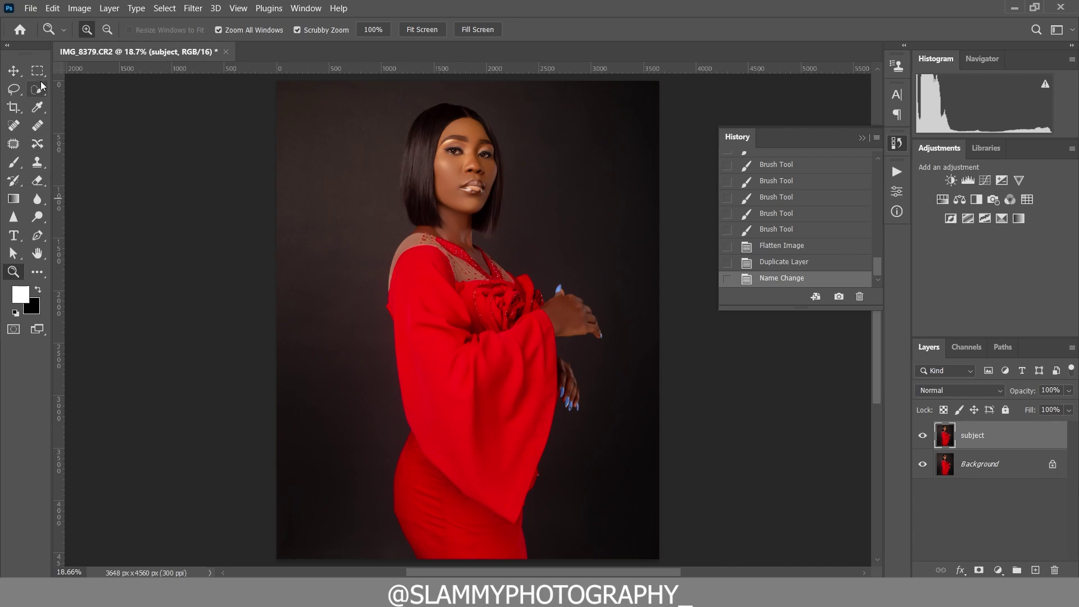
# Step: Select the woman with Select Subject and add the blue fingernails of both hands with the Quick Selection tool
pyautogui.click(38, 90)
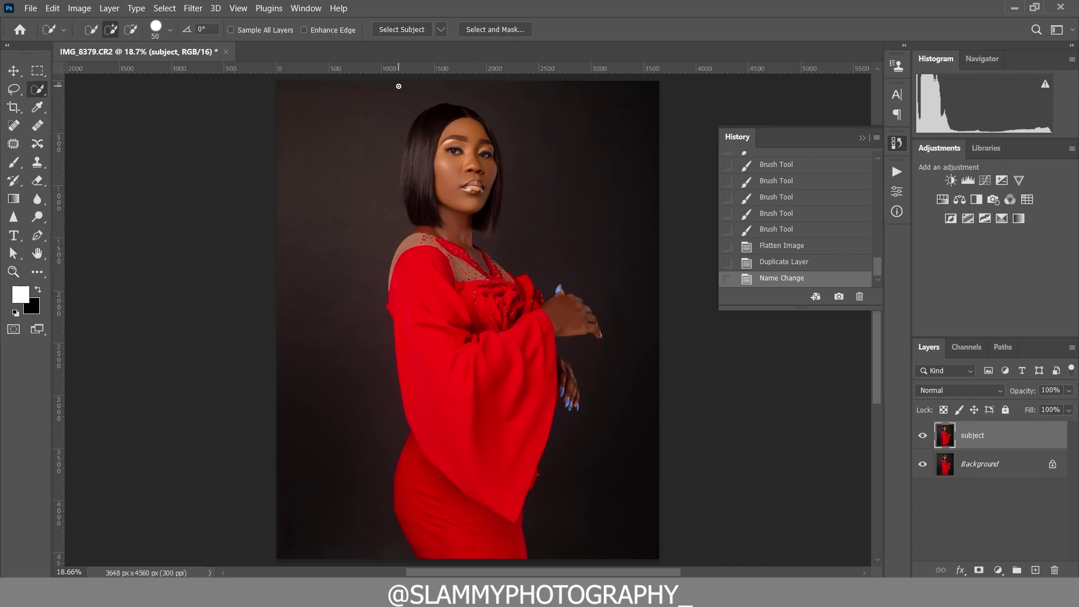
pyautogui.click(403, 32)
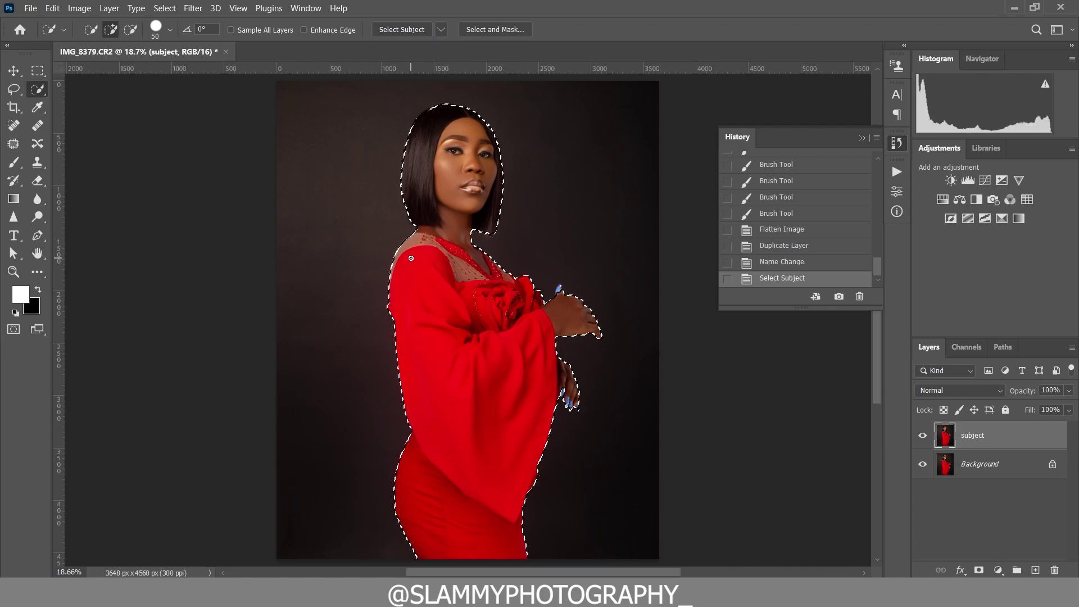
pyautogui.click(13, 272)
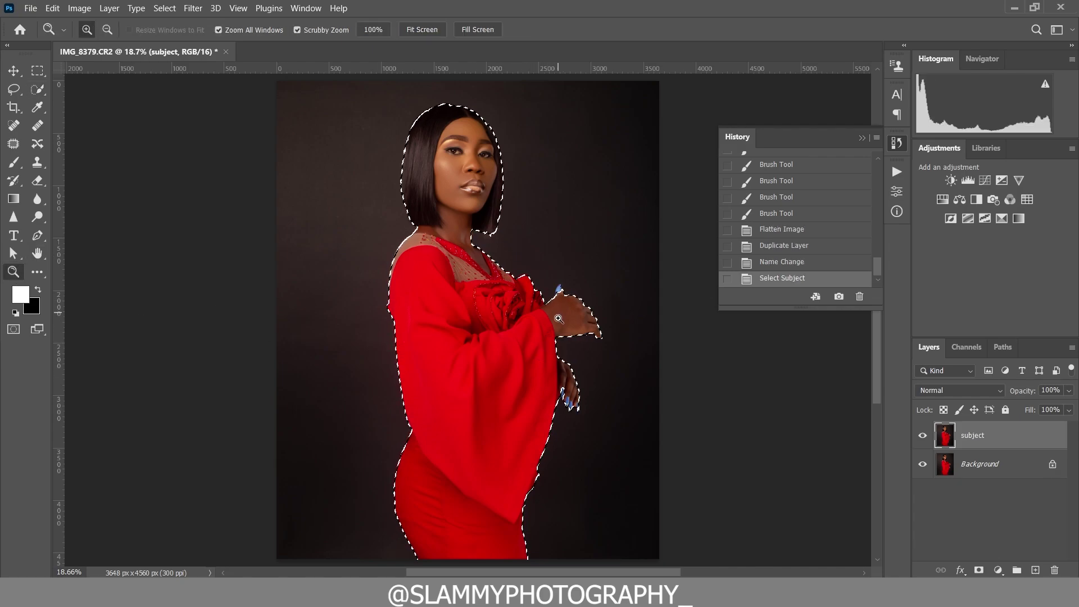
pyautogui.moveTo(558, 319); pyautogui.dragTo(600, 335)
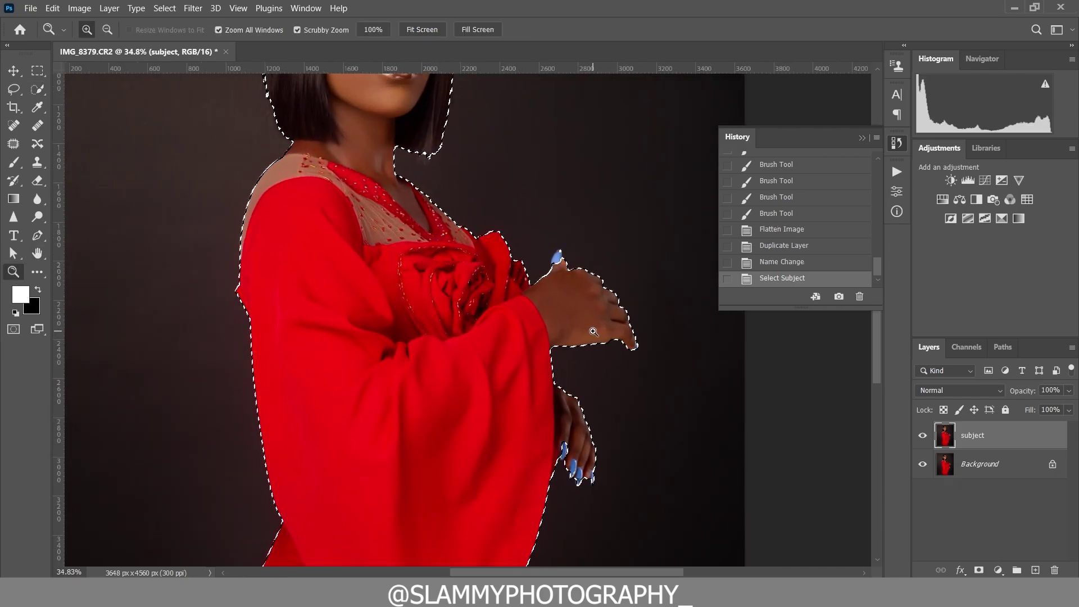
pyautogui.click(36, 89)
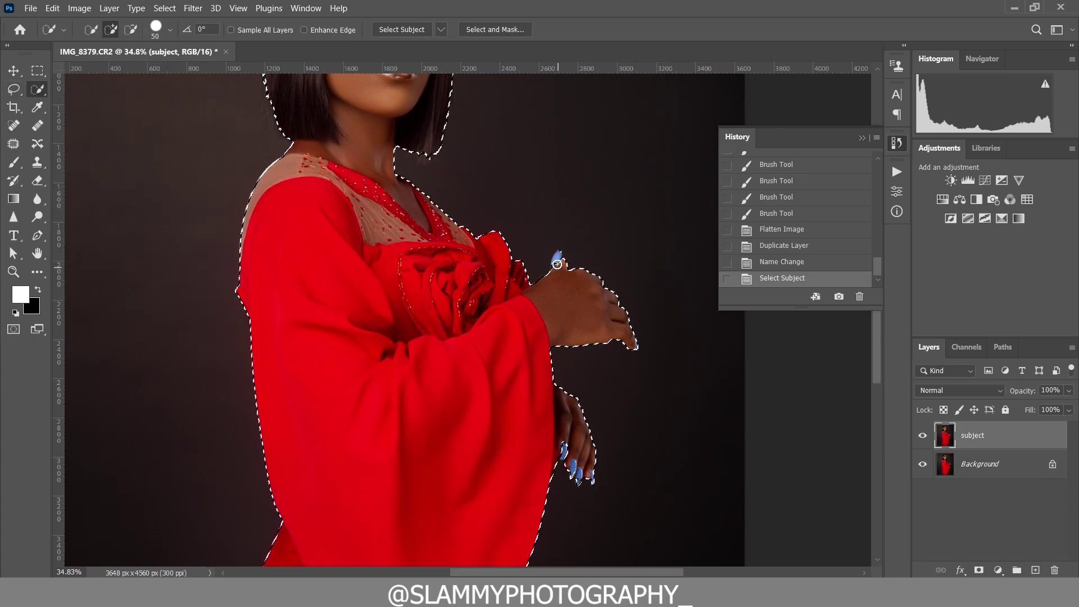
pyautogui.click(558, 257)
pyautogui.click(575, 482)
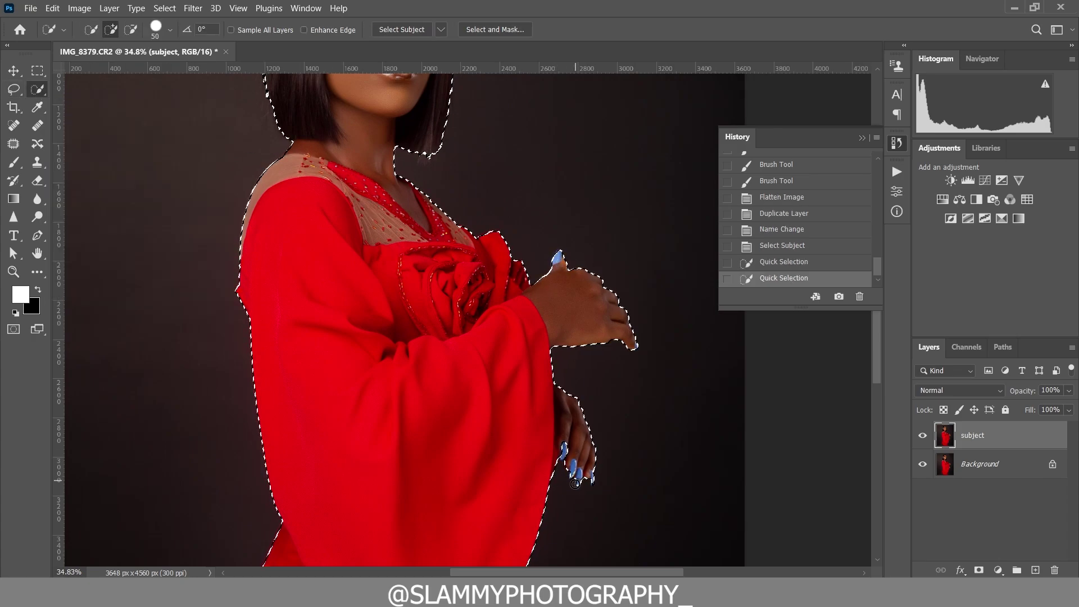
pyautogui.click(567, 451)
# Step: Add the chest skin at the dress neckline to the selection and check the outline from head to hem
pyautogui.click(422, 202)
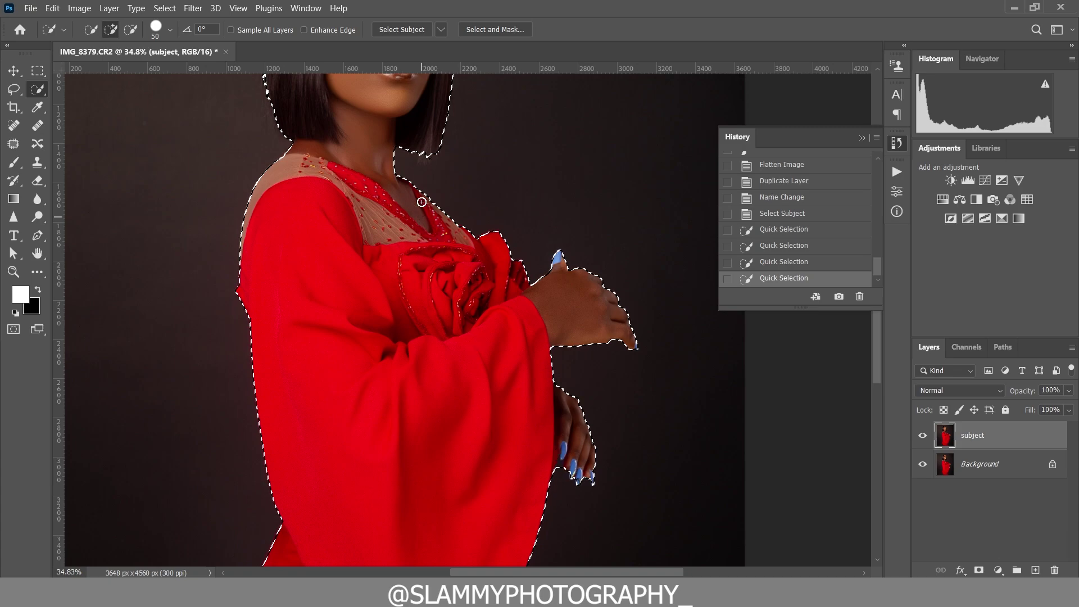
pyautogui.moveTo(382, 166); pyautogui.dragTo(432, 287)
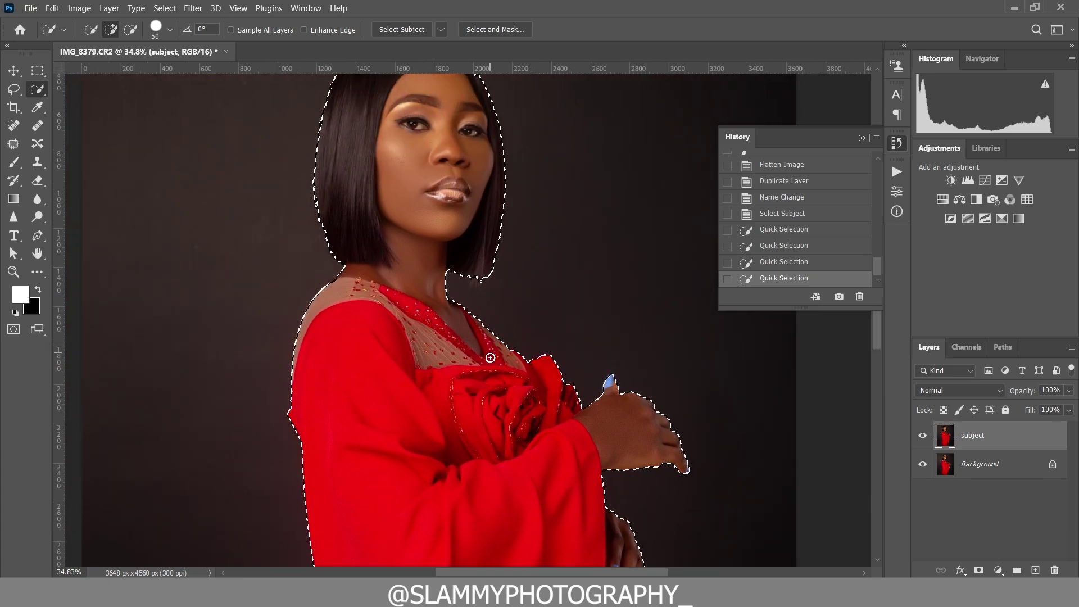
pyautogui.click(484, 331)
pyautogui.moveTo(457, 162)
pyautogui.mouseDown()
pyautogui.moveTo(506, 333)
pyautogui.moveTo(508, 193)
pyautogui.mouseUp()
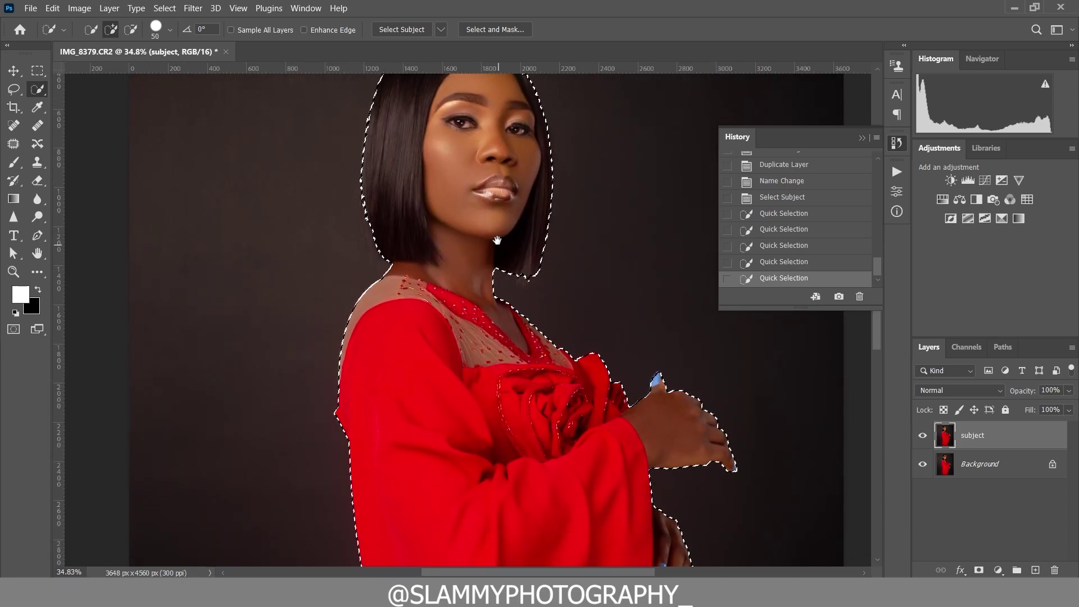
pyautogui.moveTo(504, 282); pyautogui.dragTo(467, 1)
pyautogui.click(238, 7)
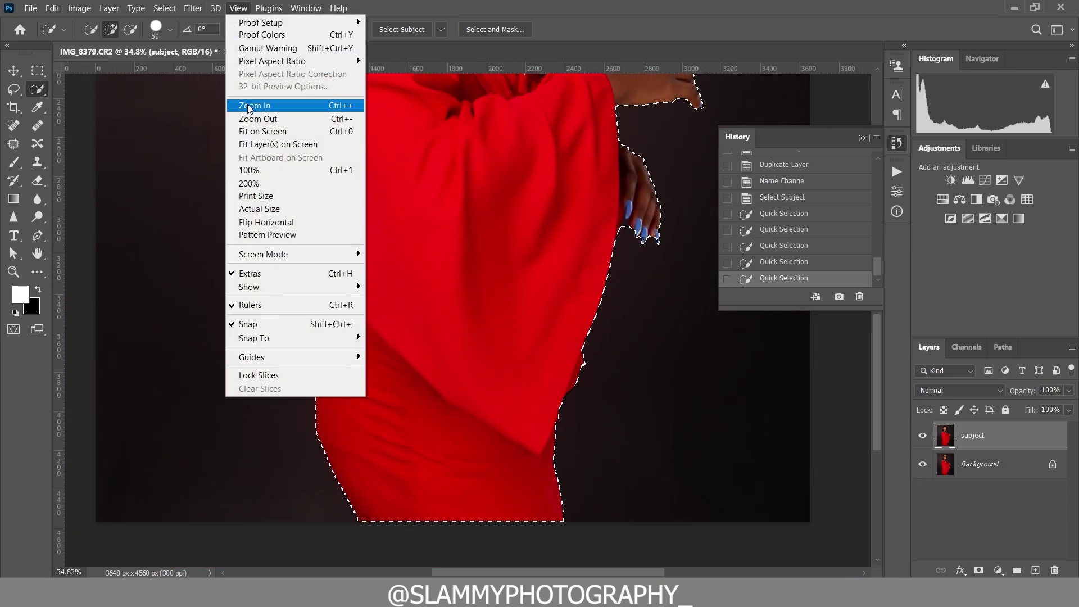
pyautogui.click(261, 132)
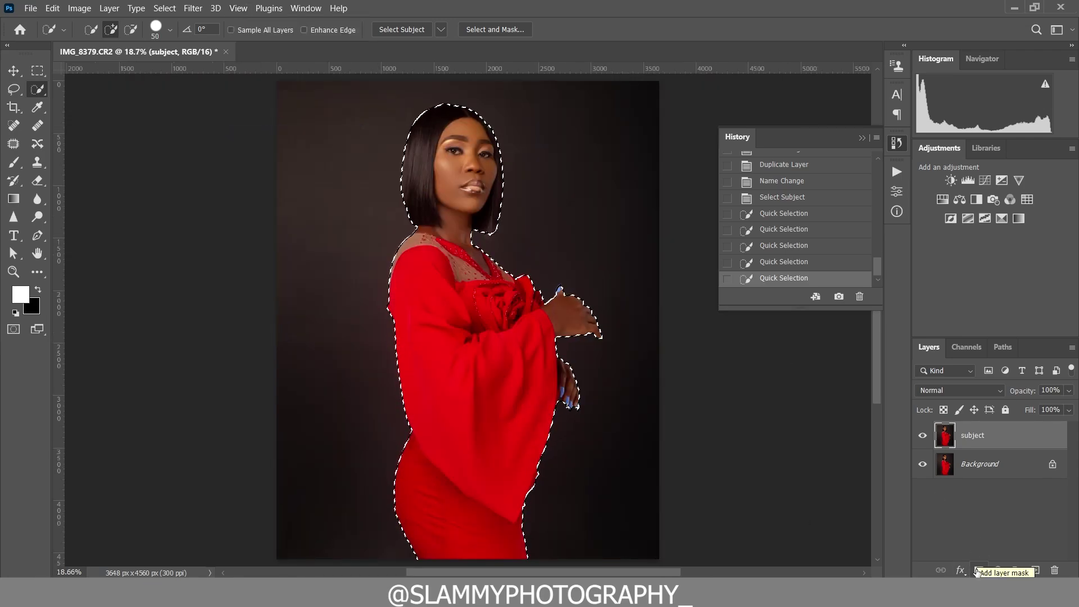
# Step: Mask the subject layer from the selection and insert a dark grey #181818 Solid Color fill layer above the Background
pyautogui.click(978, 570)
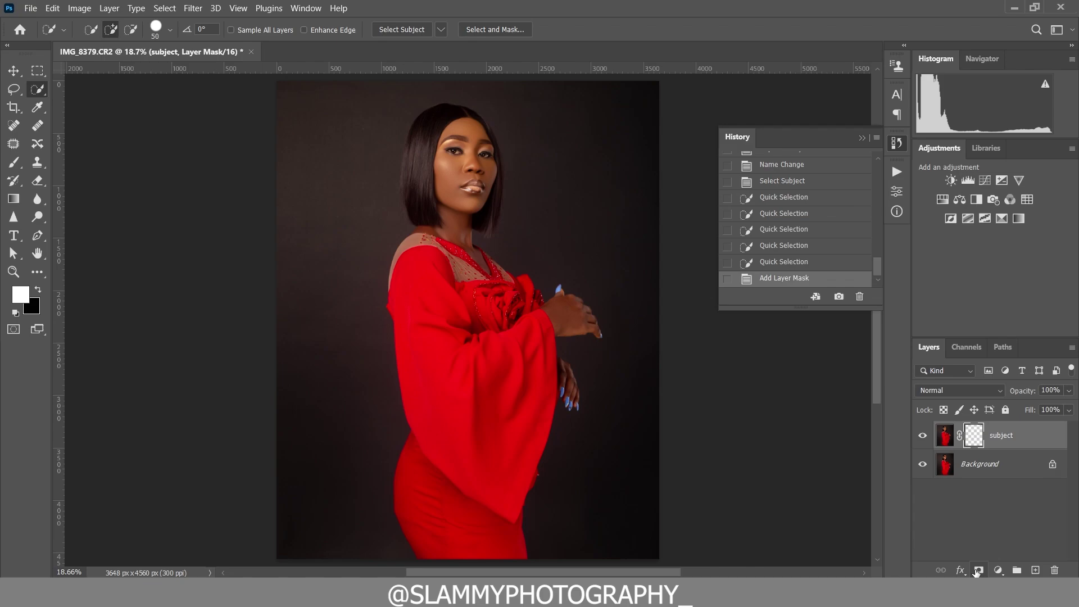
pyautogui.click(994, 473)
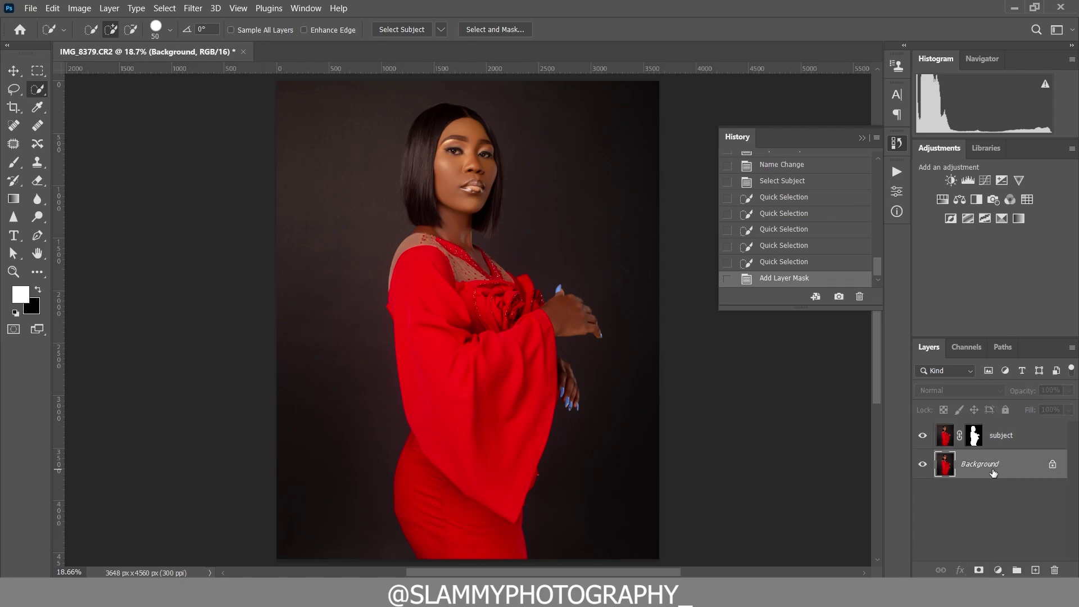
pyautogui.click(995, 567)
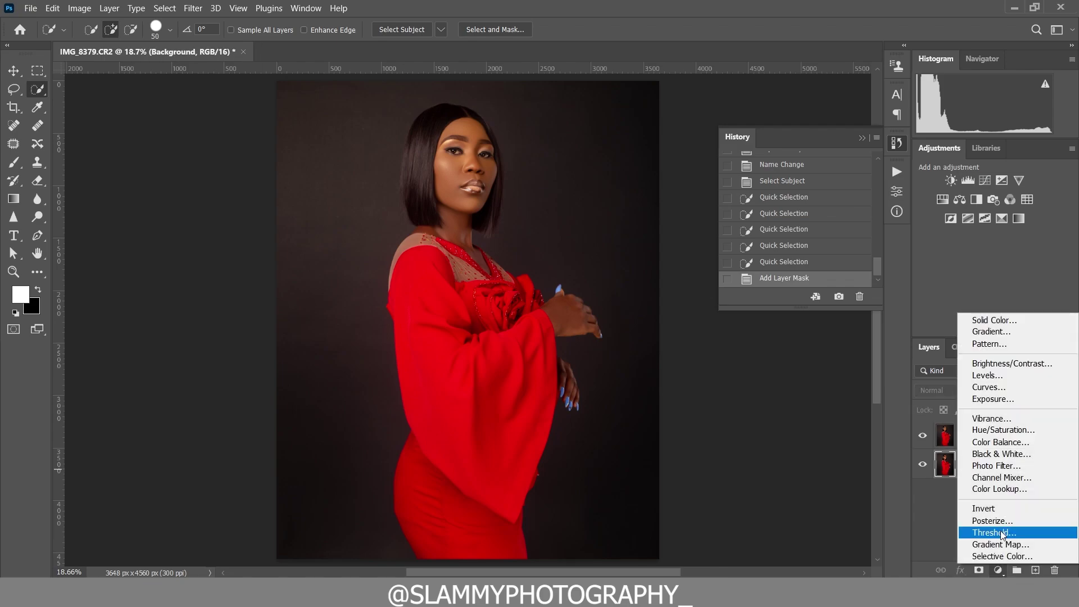
pyautogui.click(1022, 317)
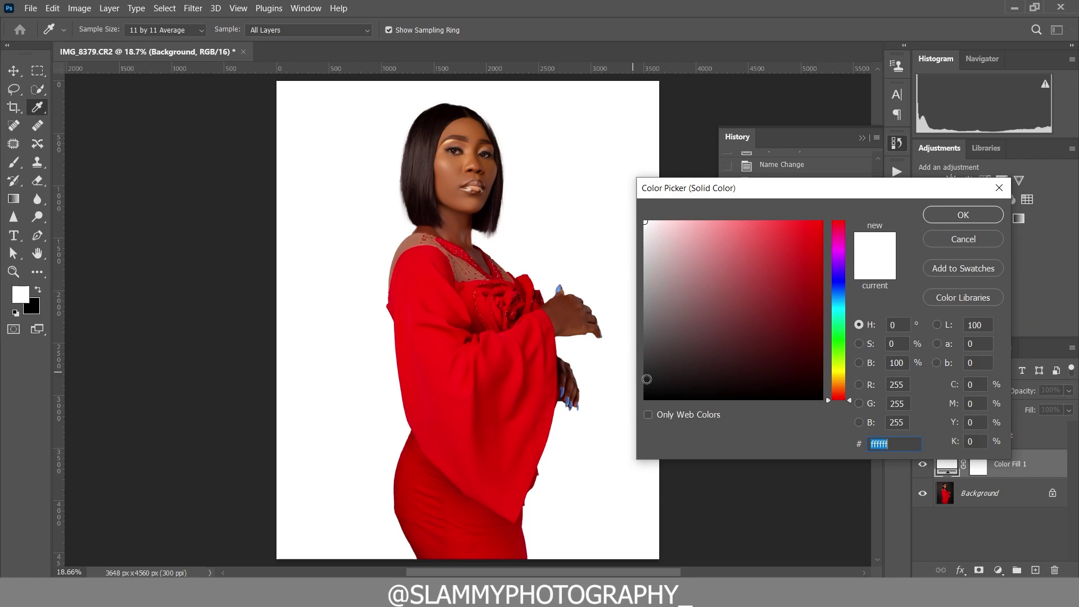
pyautogui.moveTo(647, 379); pyautogui.dragTo(644, 383)
pyautogui.click(958, 221)
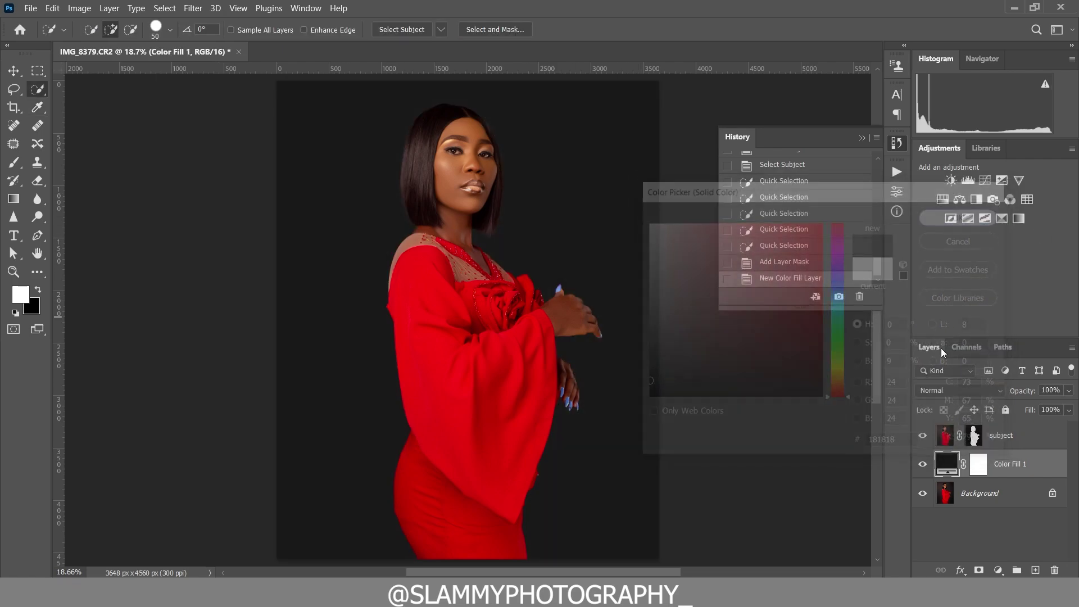
# Step: Toggle the dark fill layer to compare the backdrop and lower its opacity to 49%
pyautogui.click(922, 464)
pyautogui.click(922, 463)
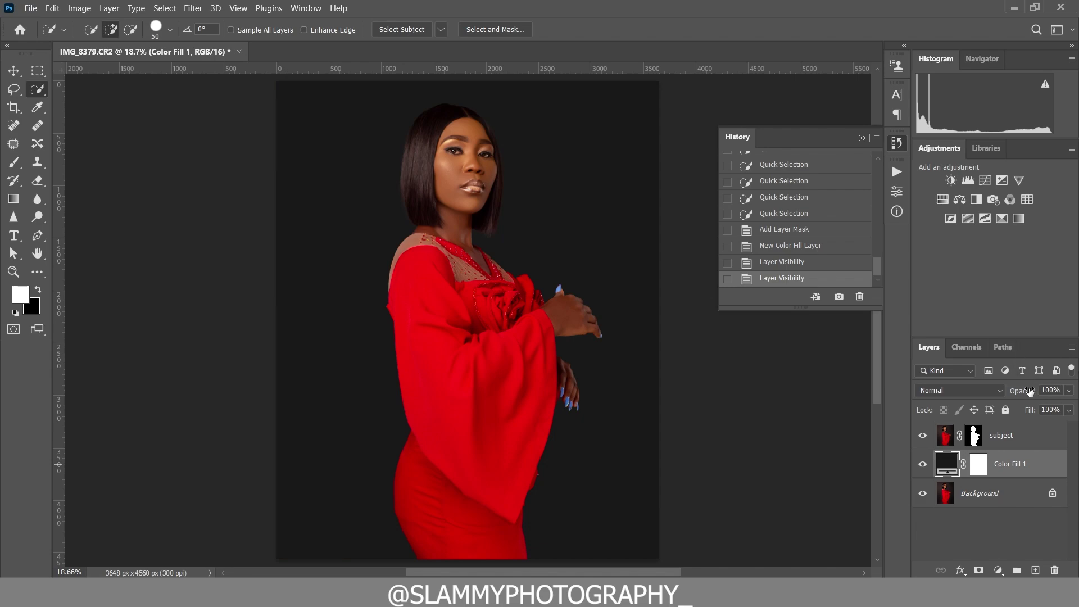
pyautogui.moveTo(1029, 392); pyautogui.dragTo(1010, 396)
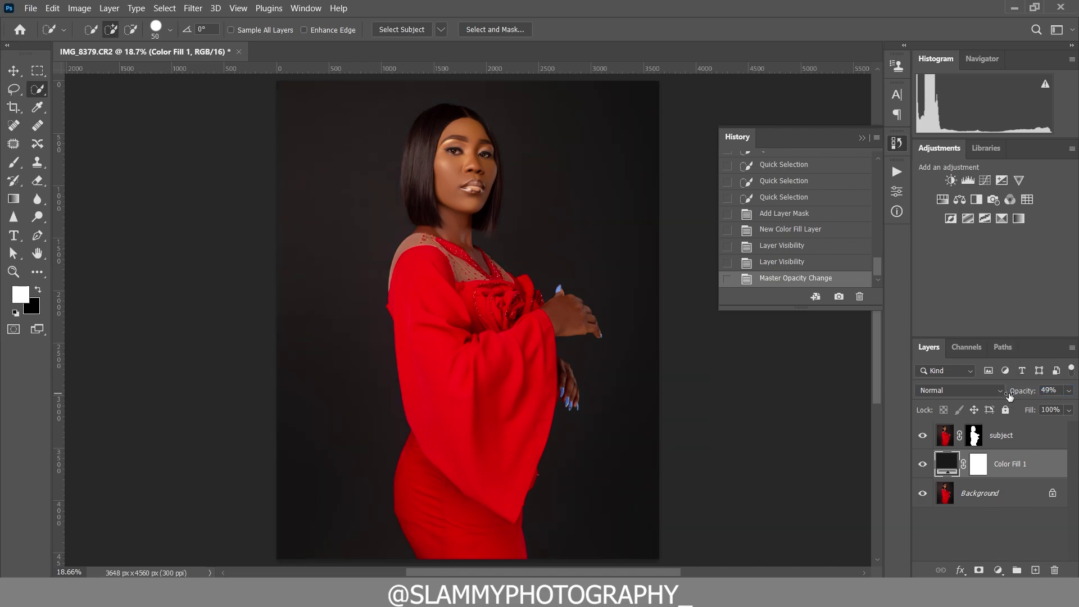
# Step: Hide the dark fill layer and examine the original backdrop texture beside the woman's hair up close
pyautogui.click(918, 469)
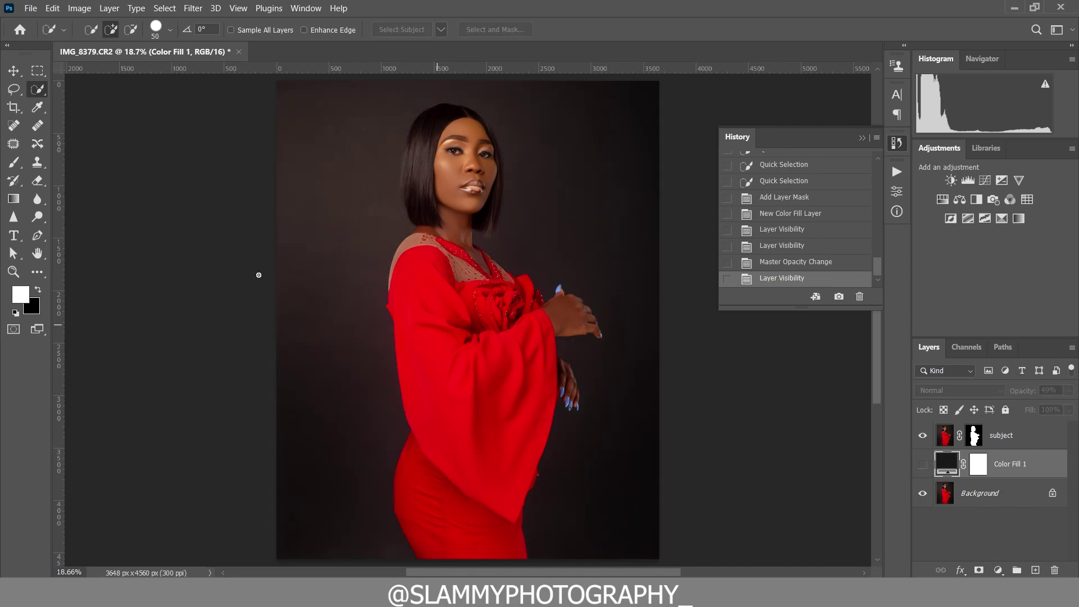
pyautogui.click(14, 273)
pyautogui.moveTo(329, 135); pyautogui.dragTo(371, 238)
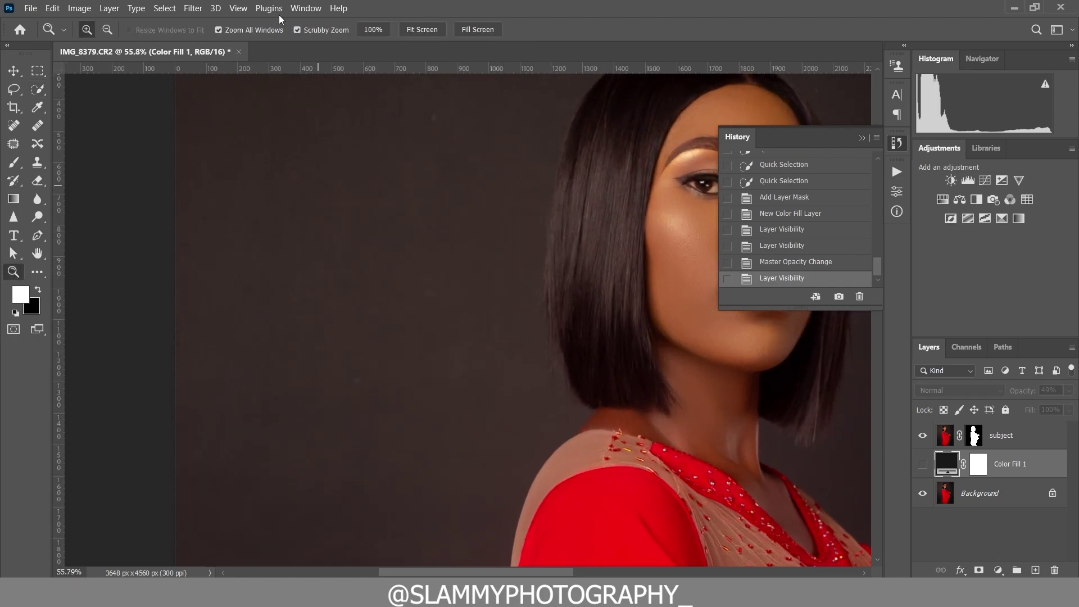
pyautogui.click(238, 8)
pyautogui.click(284, 144)
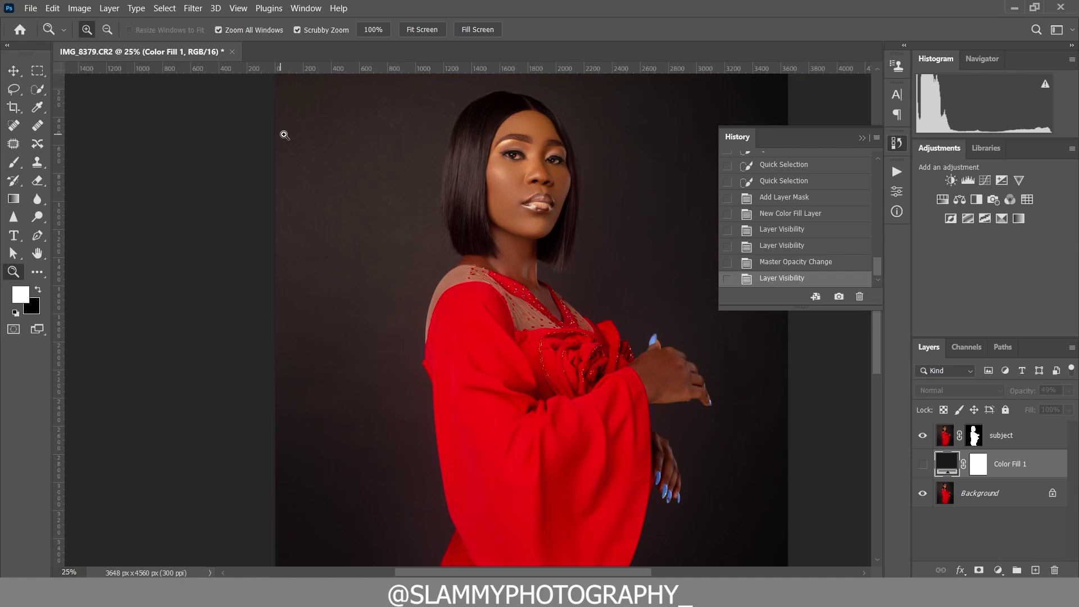
pyautogui.click(238, 8)
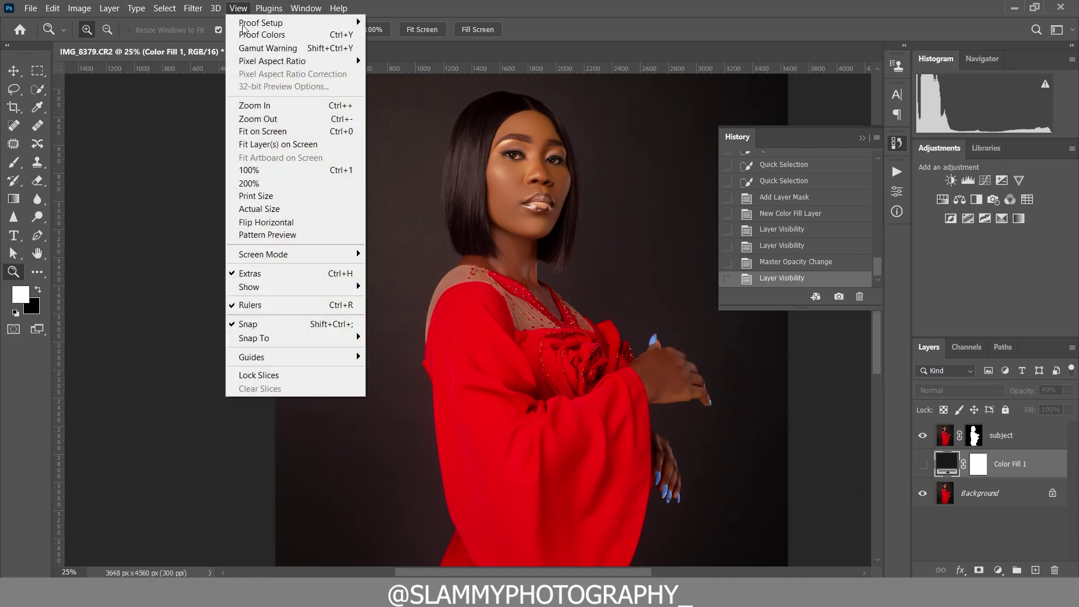
pyautogui.click(264, 132)
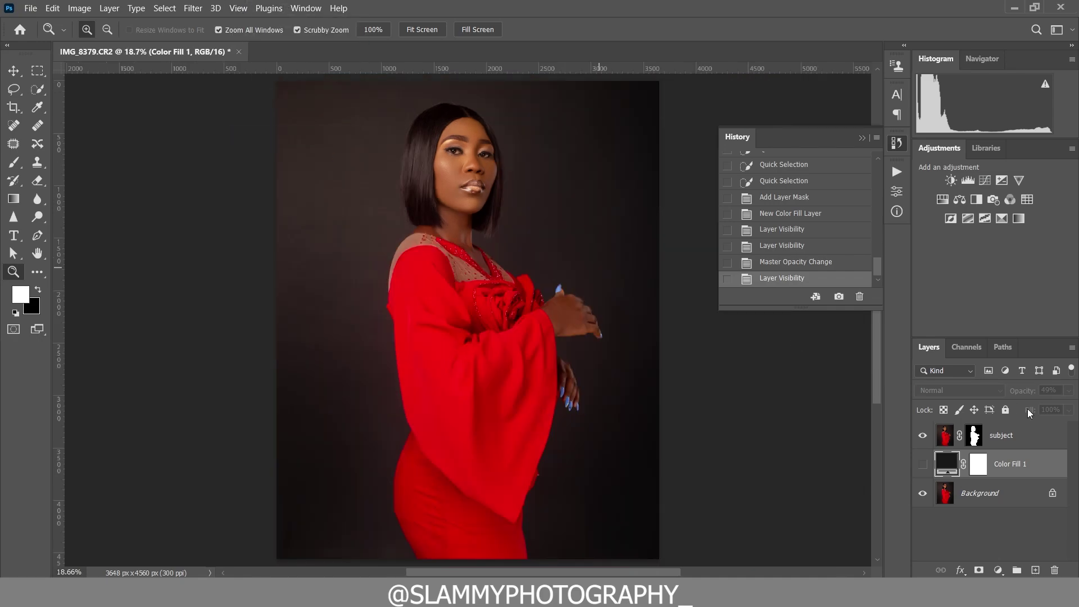
# Step: Show the dark fill layer again, set its opacity to 60% and compare the backdrop with and without it
pyautogui.click(923, 464)
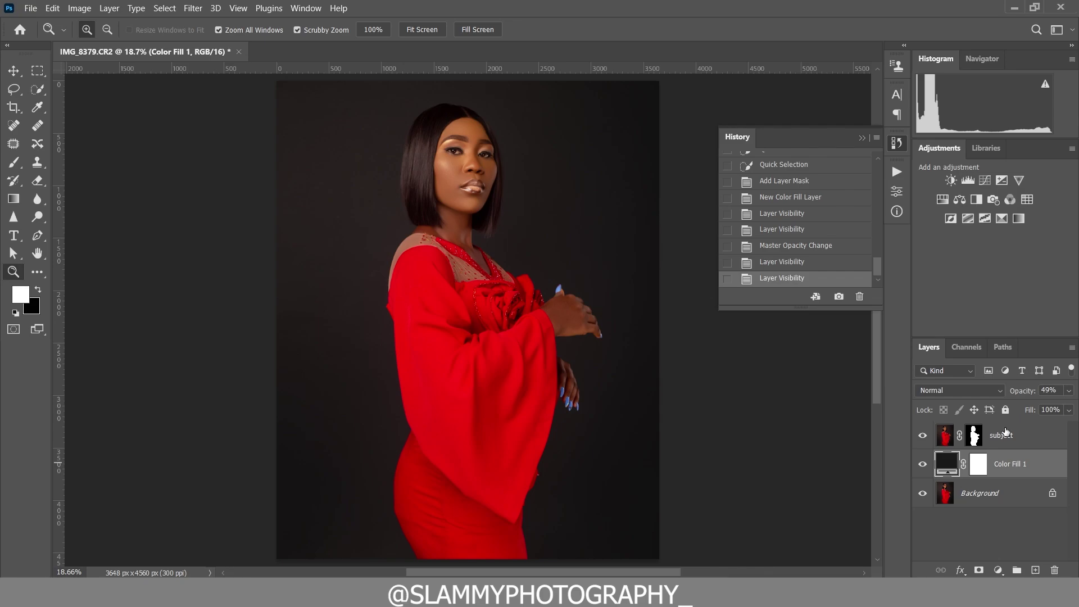
pyautogui.moveTo(1012, 396); pyautogui.dragTo(1030, 387)
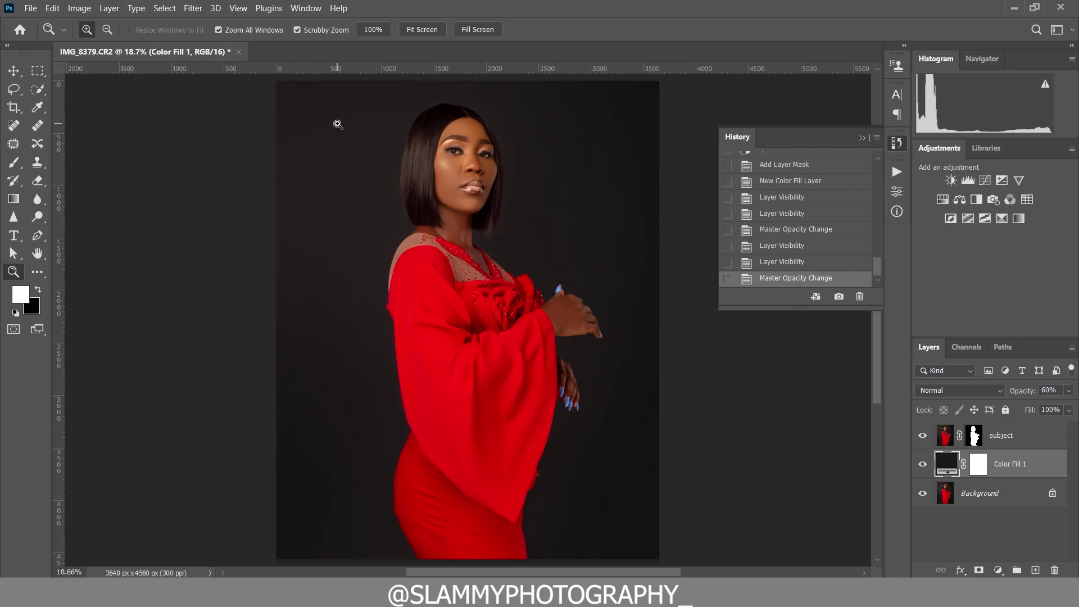
pyautogui.moveTo(337, 121); pyautogui.dragTo(397, 208)
pyautogui.click(922, 464)
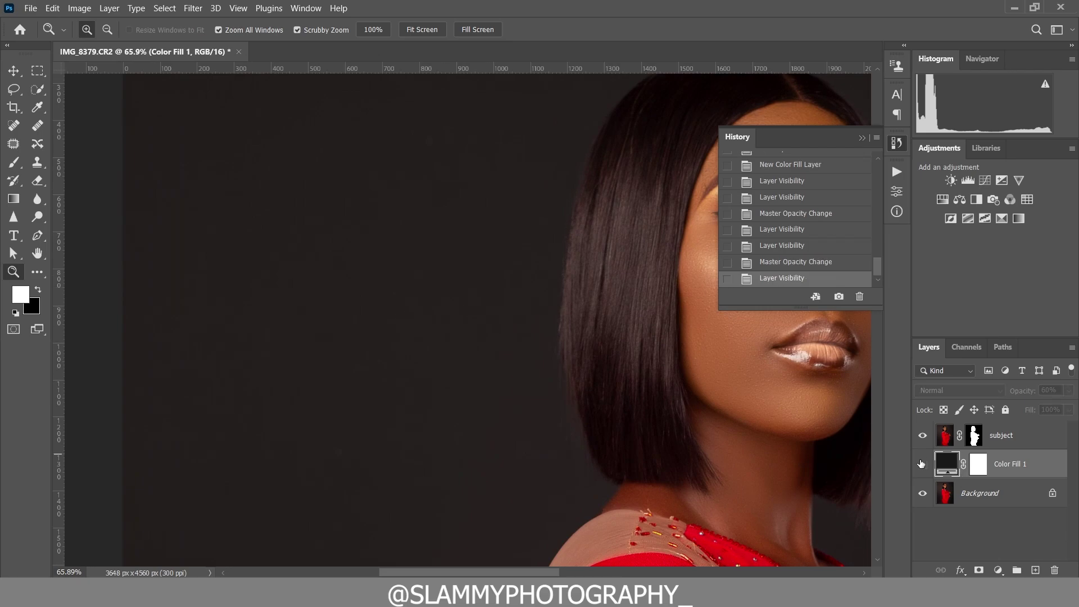
pyautogui.click(922, 463)
pyautogui.click(238, 7)
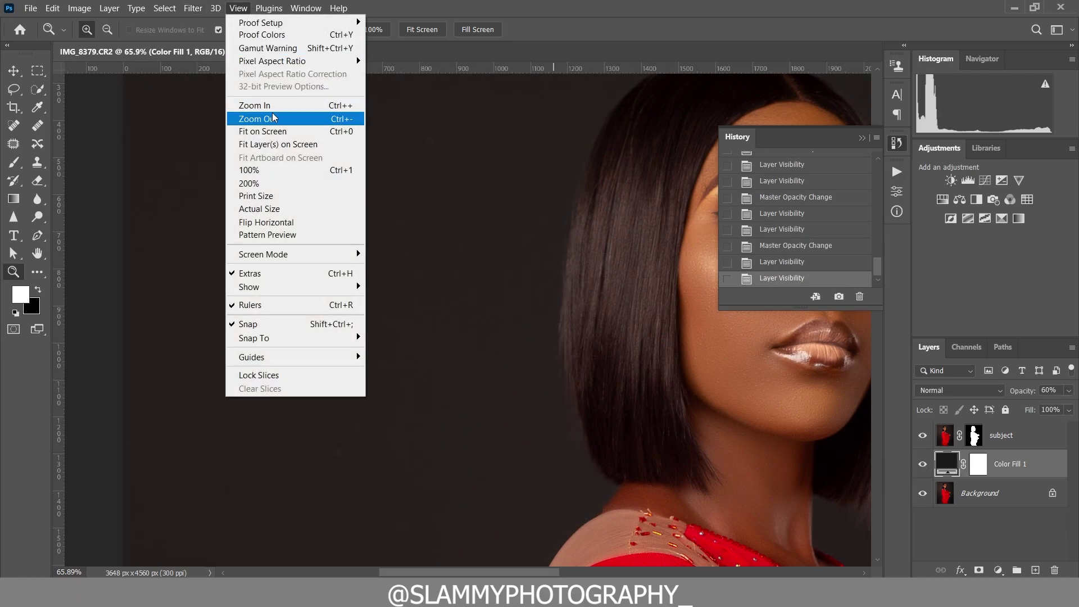
pyautogui.click(315, 133)
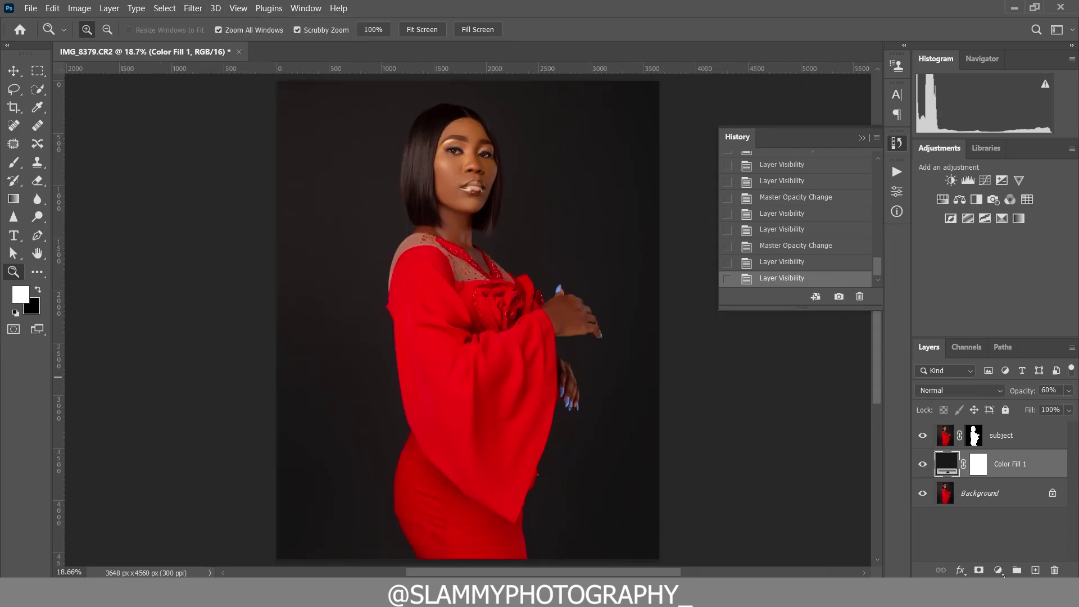
# Step: Add a Selective Color layer below the subject with Blacks at Cyan +5, Yellow -4 and Black +5, and set its opacity to 63%
pyautogui.click(998, 569)
pyautogui.click(1001, 567)
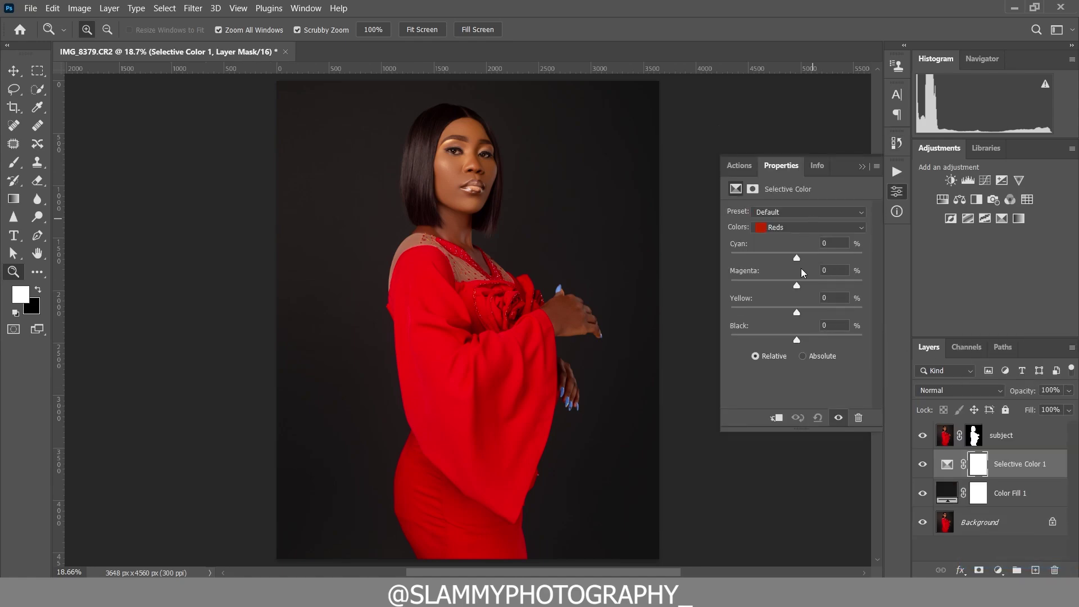
pyautogui.click(807, 227)
pyautogui.click(791, 329)
pyautogui.moveTo(797, 258); pyautogui.dragTo(801, 258)
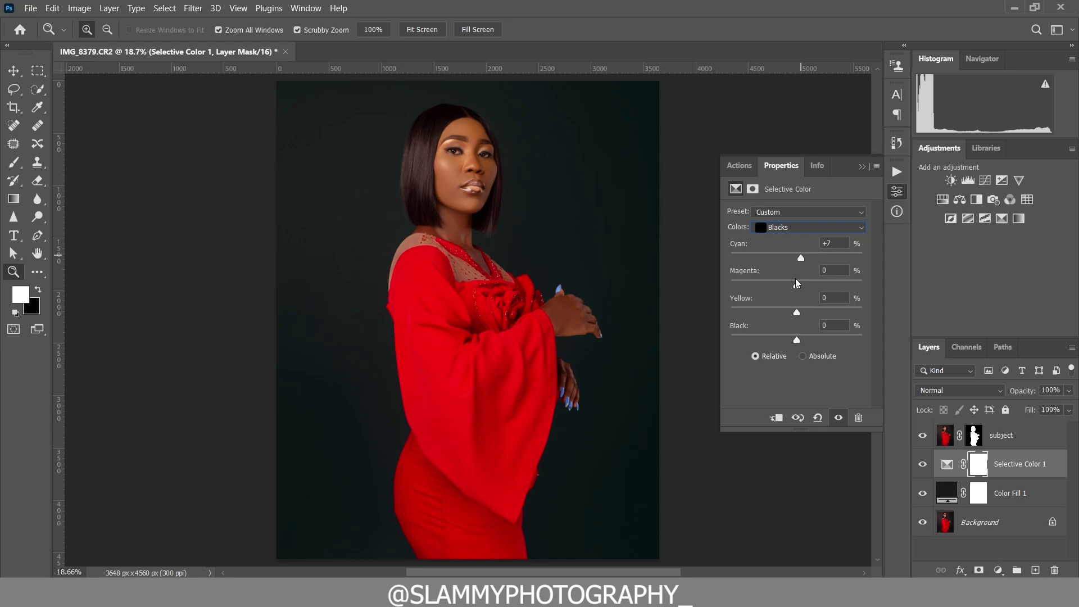
pyautogui.moveTo(797, 314); pyautogui.dragTo(801, 342)
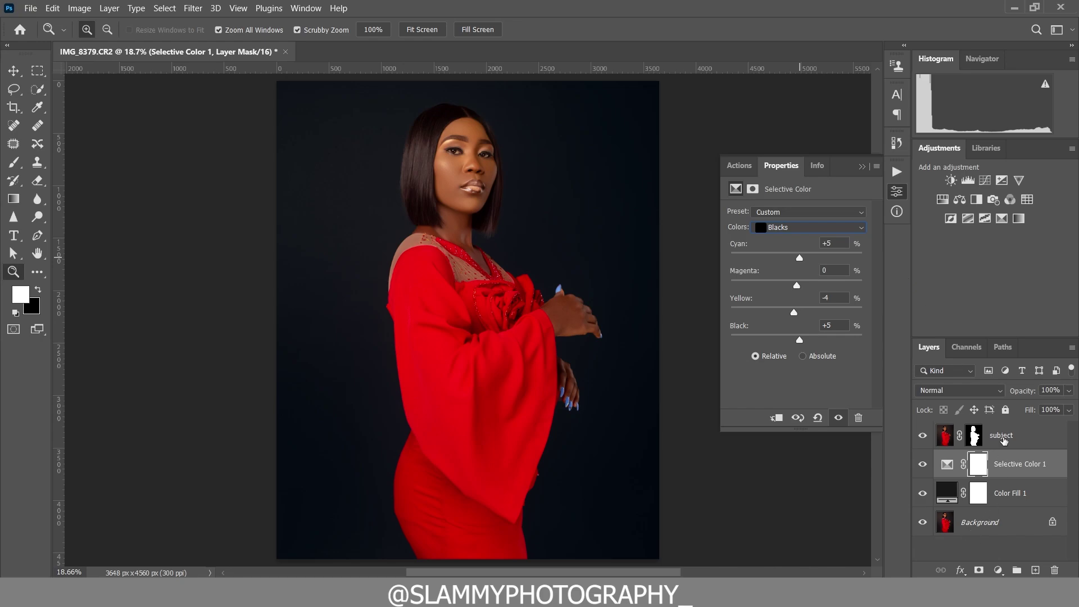
pyautogui.moveTo(1021, 392); pyautogui.dragTo(1028, 382)
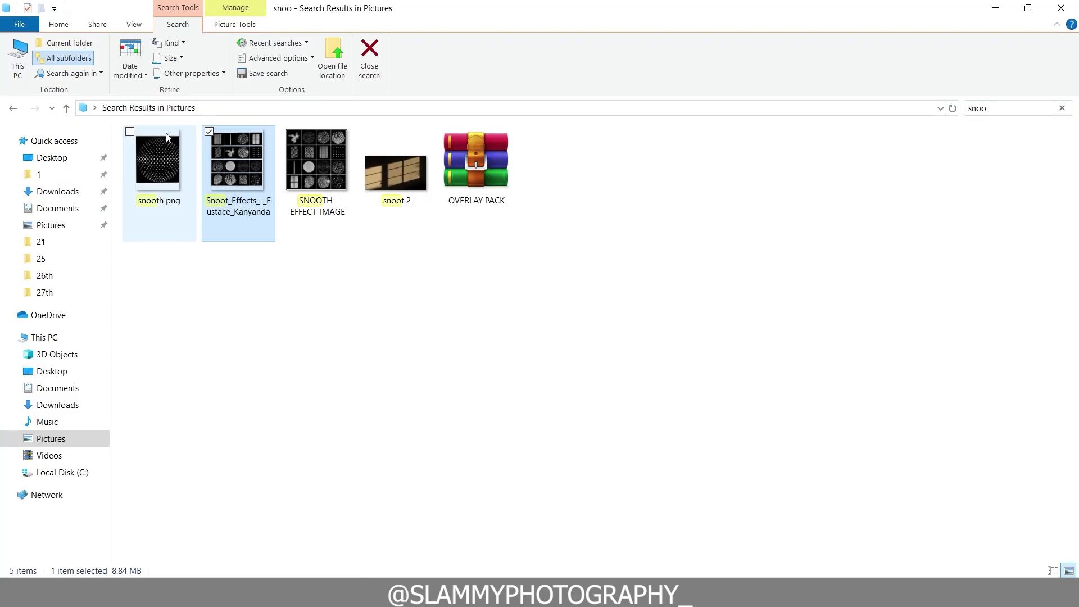
# Step: Place the snooth png file from File Explorer below the subject layer, scaled to about 245% so the dotted circle surrounds the woman
pyautogui.click(160, 170)
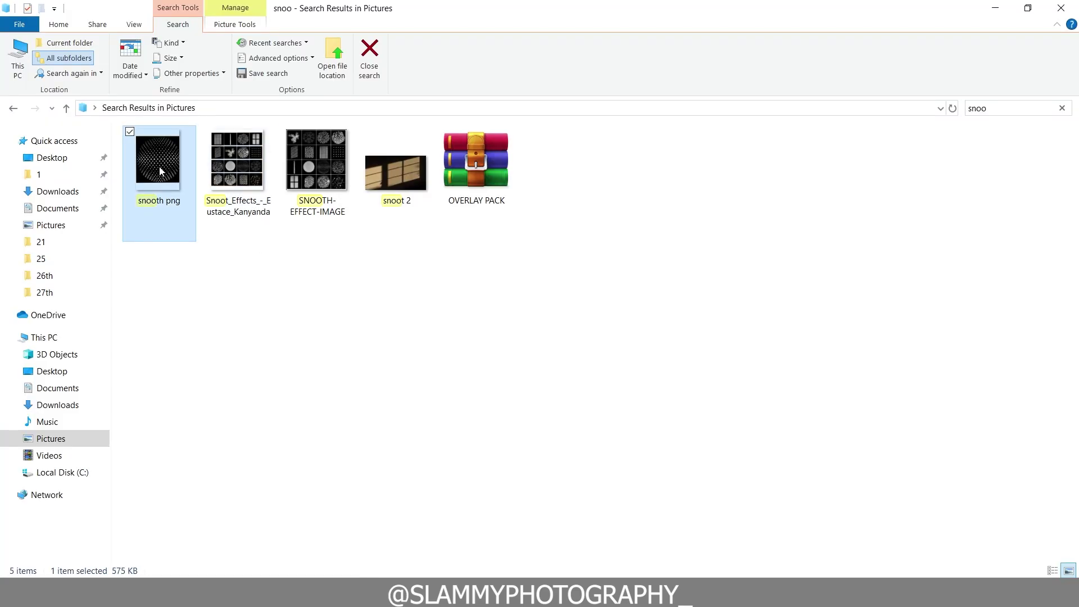
pyautogui.moveTo(153, 154); pyautogui.dragTo(409, 371)
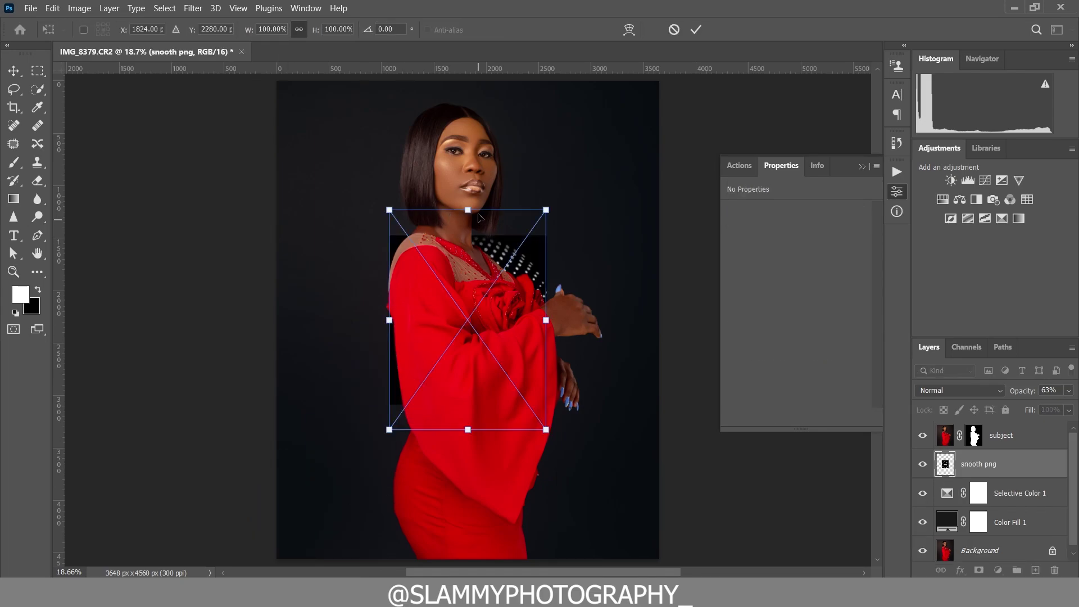
pyautogui.moveTo(479, 218); pyautogui.dragTo(486, 56)
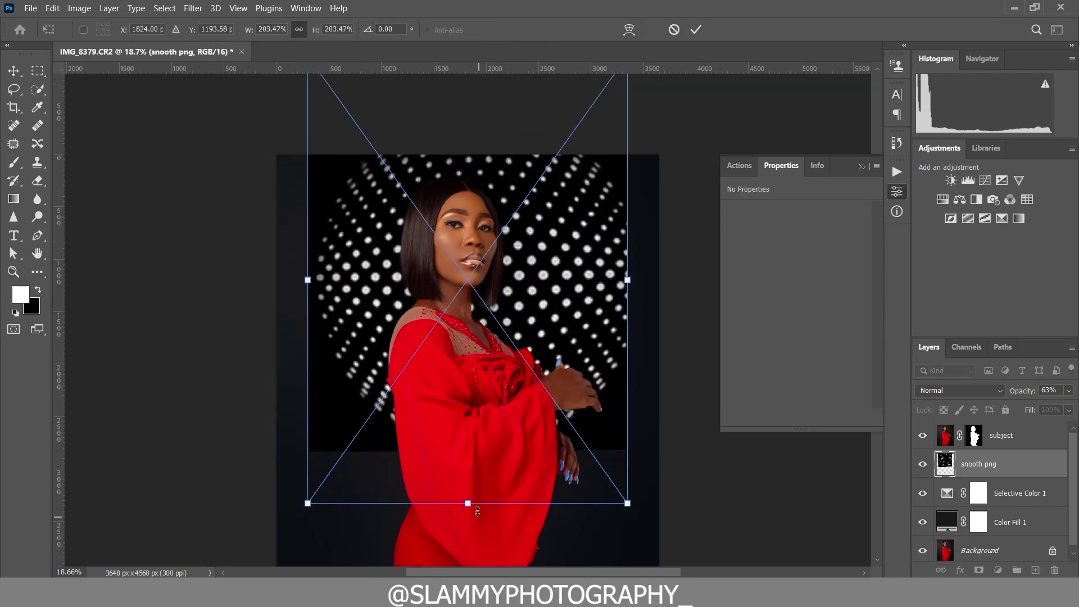
pyautogui.moveTo(477, 511); pyautogui.dragTo(471, 466)
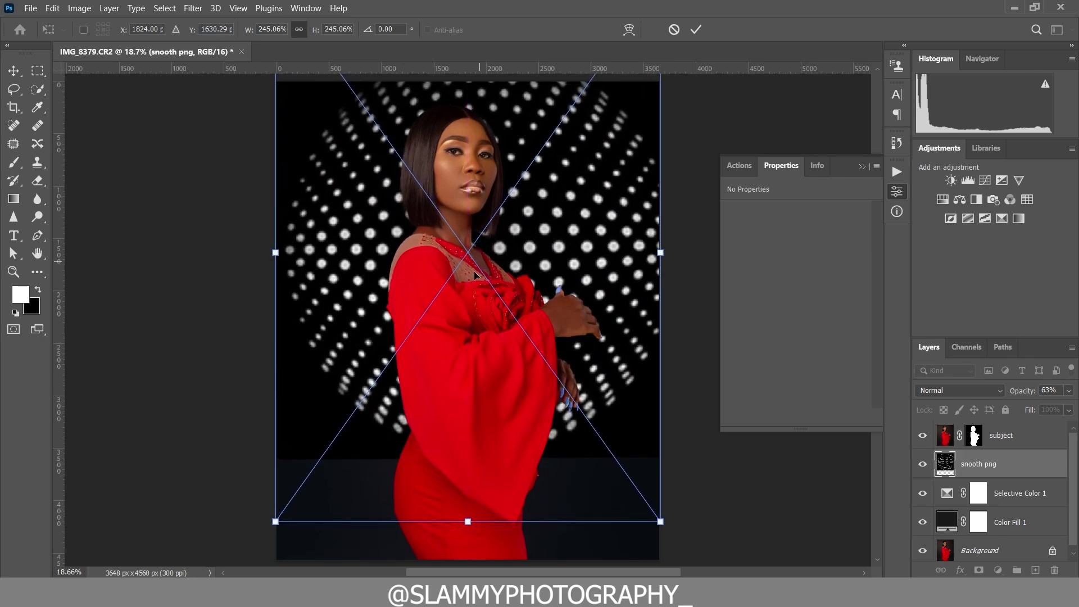
pyautogui.moveTo(479, 260); pyautogui.dragTo(468, 299)
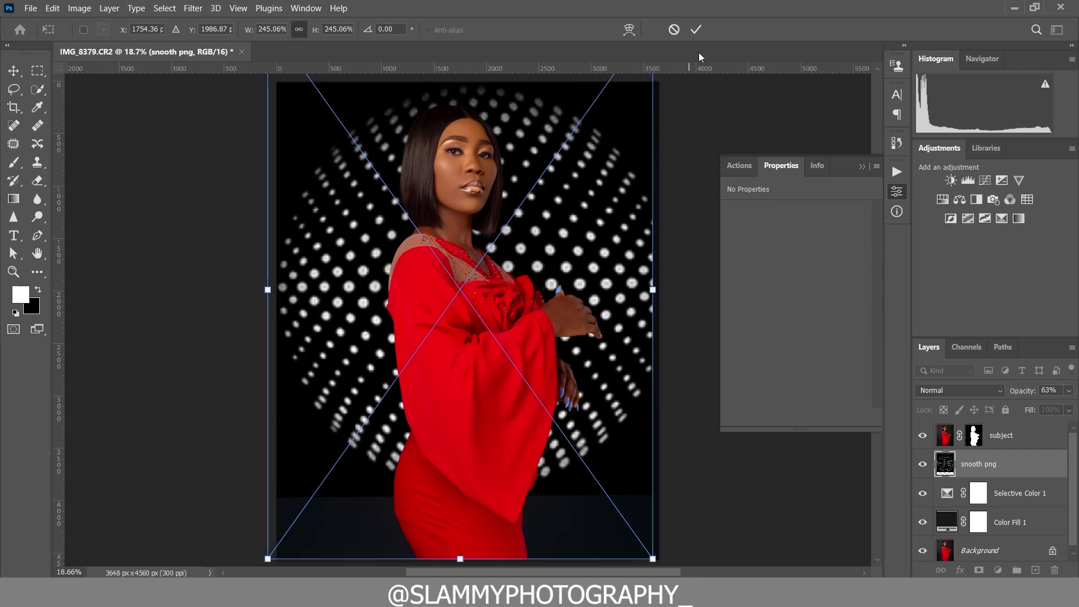
pyautogui.moveTo(591, 256); pyautogui.dragTo(597, 257)
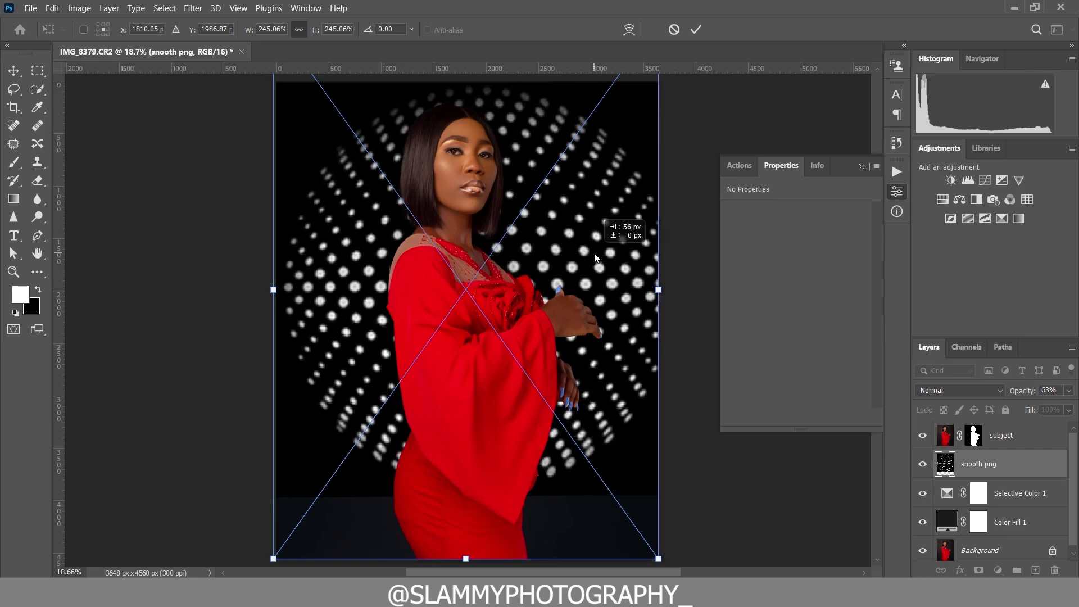
pyautogui.click(697, 30)
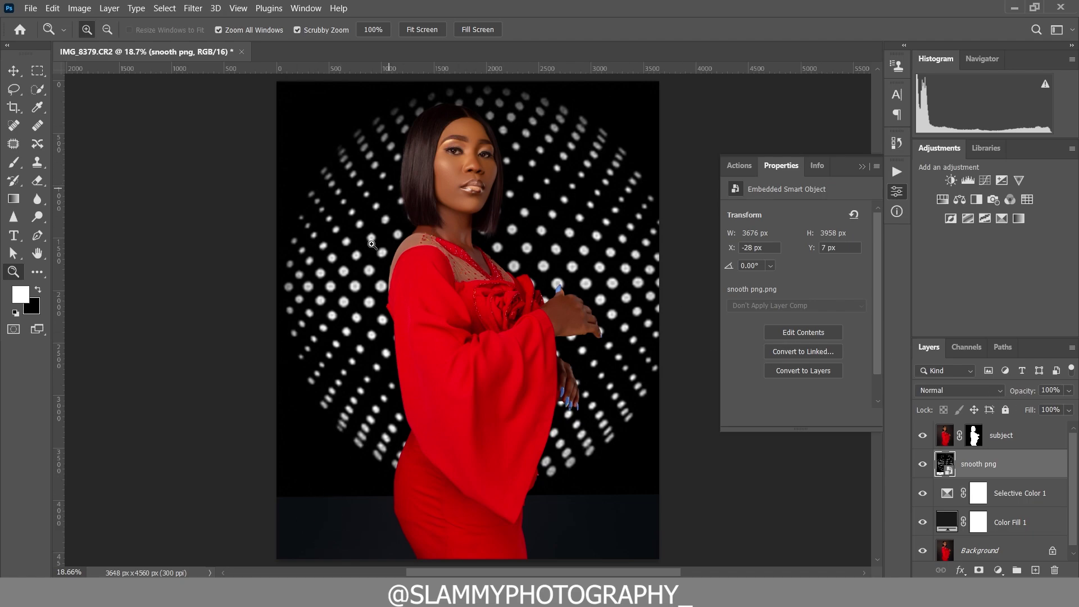
# Step: Check the dots up close and set the snooth png layer's blend mode to Screen
pyautogui.moveTo(357, 260); pyautogui.dragTo(429, 267)
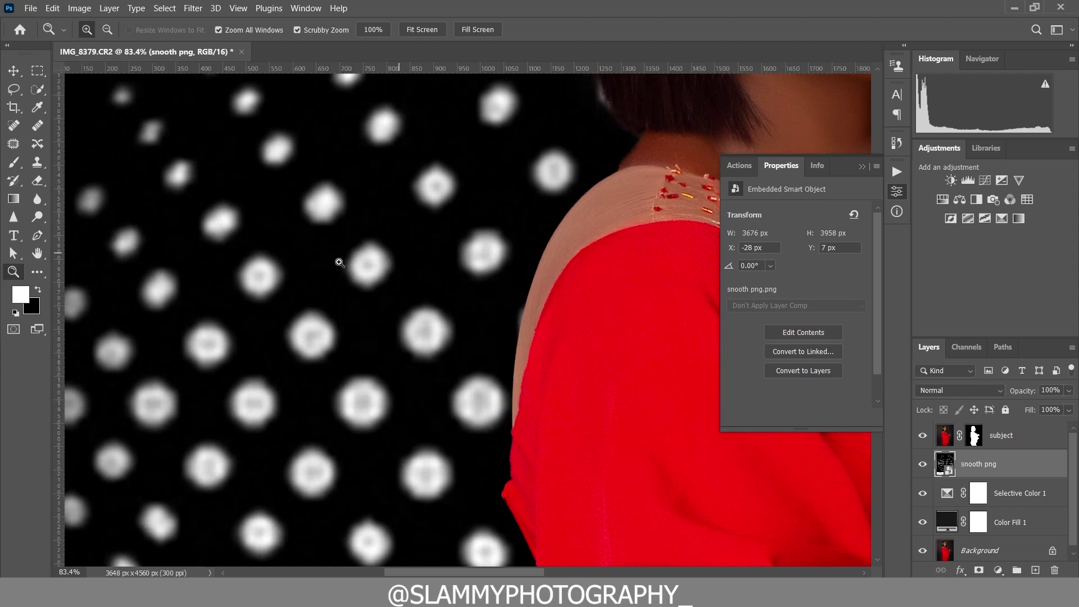
pyautogui.click(238, 8)
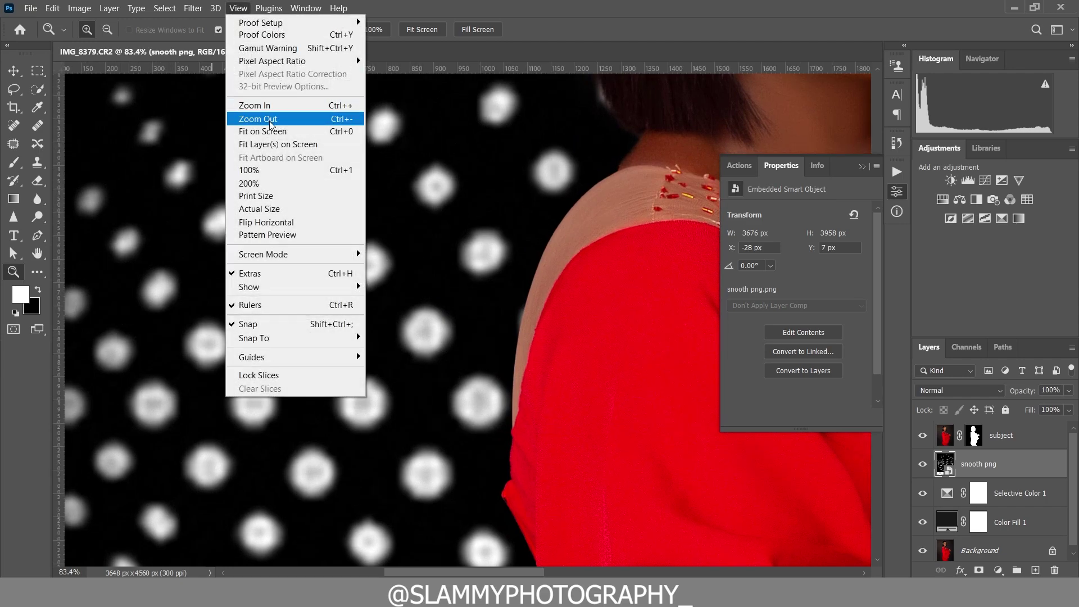
pyautogui.click(253, 131)
pyautogui.click(963, 389)
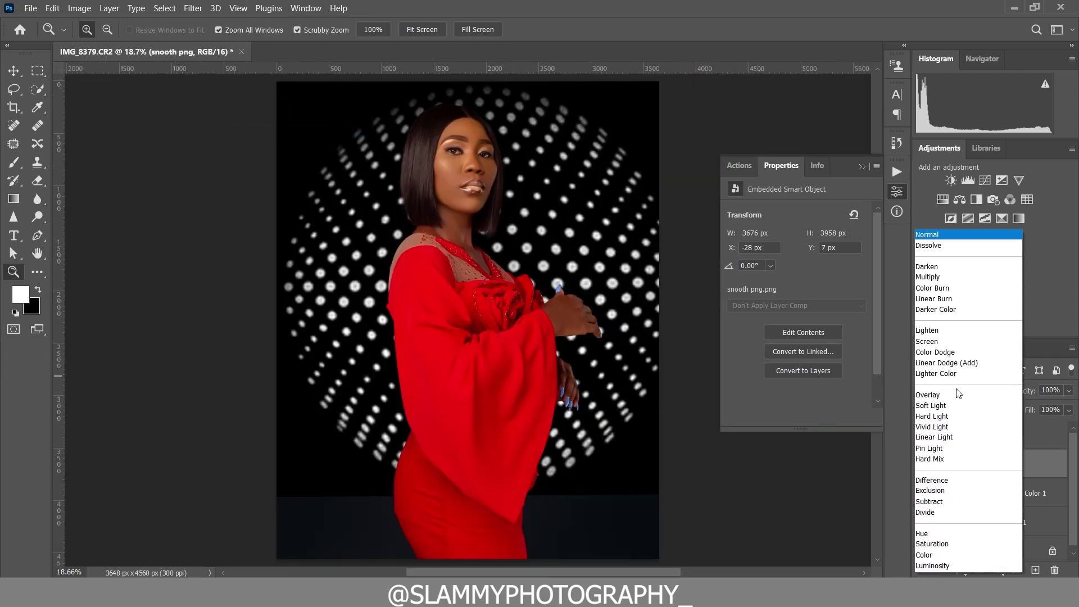
pyautogui.click(944, 341)
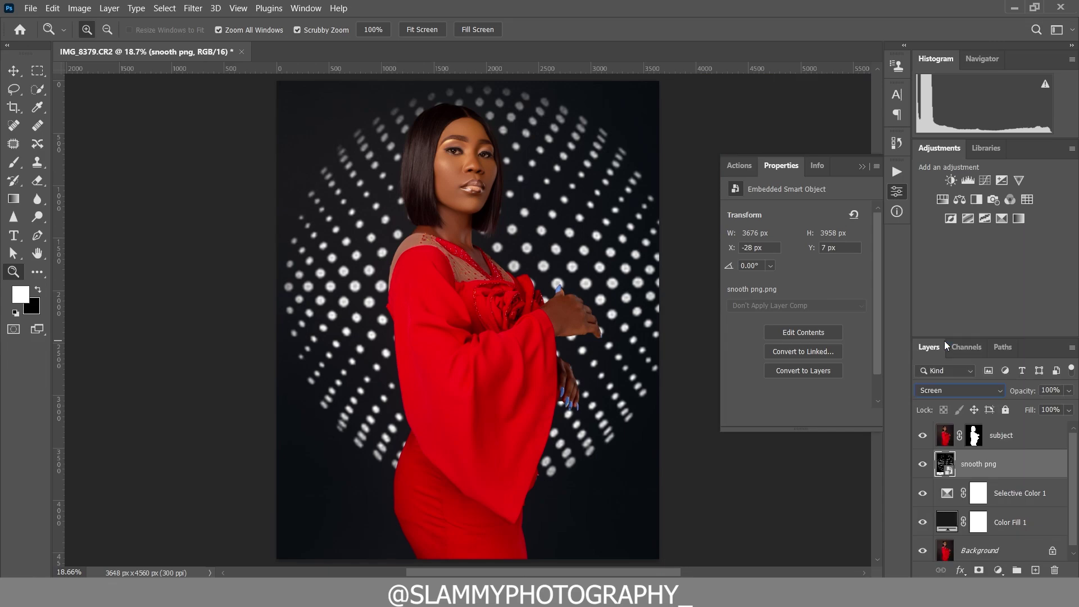
# Step: Compare the portrait with and without the dotted lights and examine the edges around the woman's hair and shoulders
pyautogui.click(922, 467)
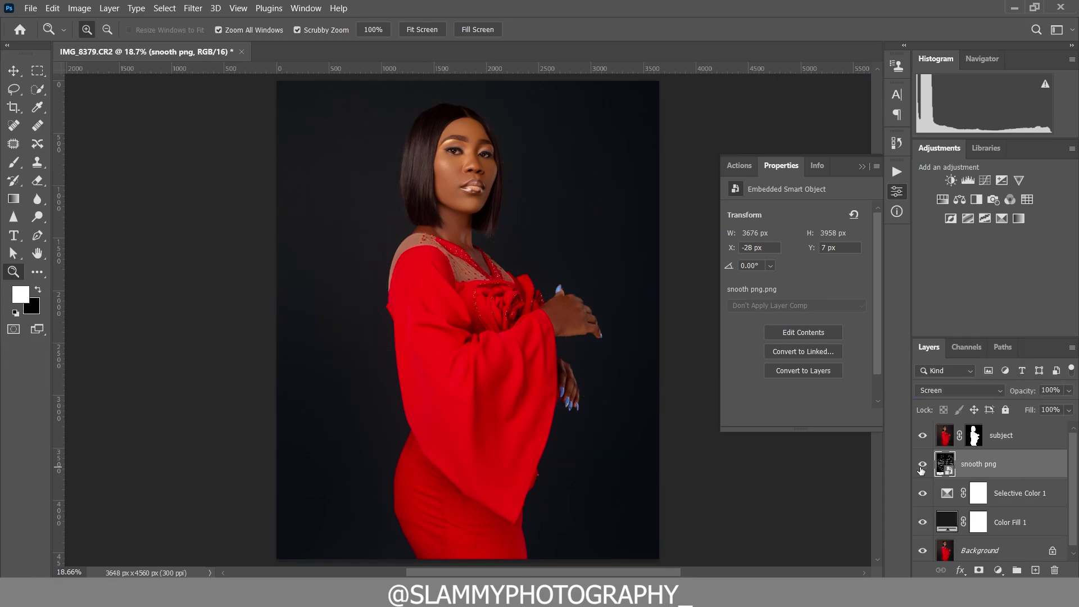
pyautogui.click(922, 466)
pyautogui.click(454, 127)
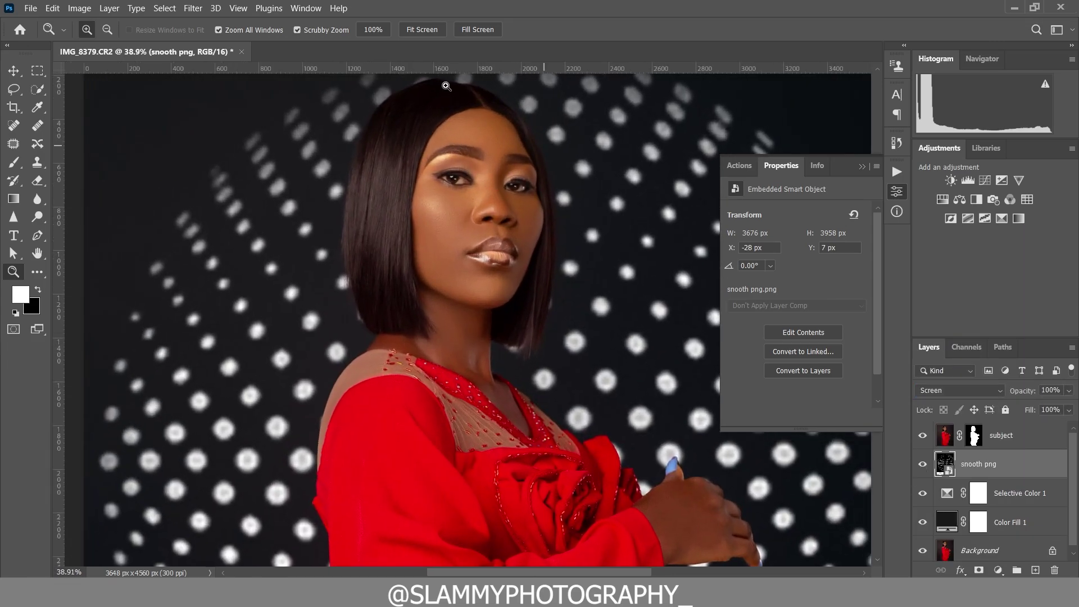
pyautogui.click(238, 8)
pyautogui.click(263, 131)
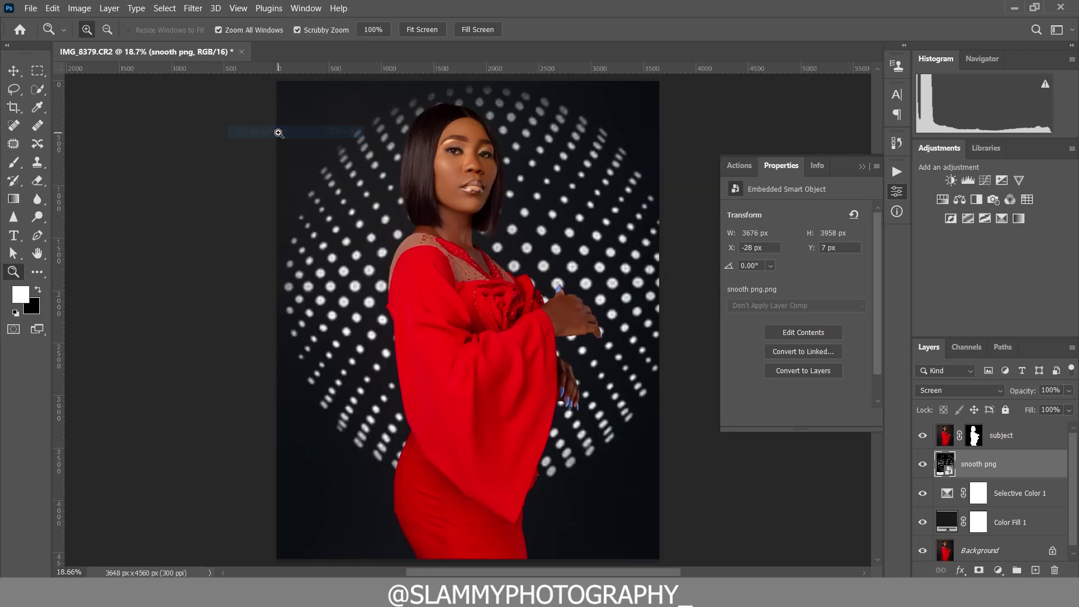
# Step: Examine the dotted lights around the woman up close and compare the portrait with and without the snooth png layer
pyautogui.moveTo(354, 174); pyautogui.dragTo(386, 211)
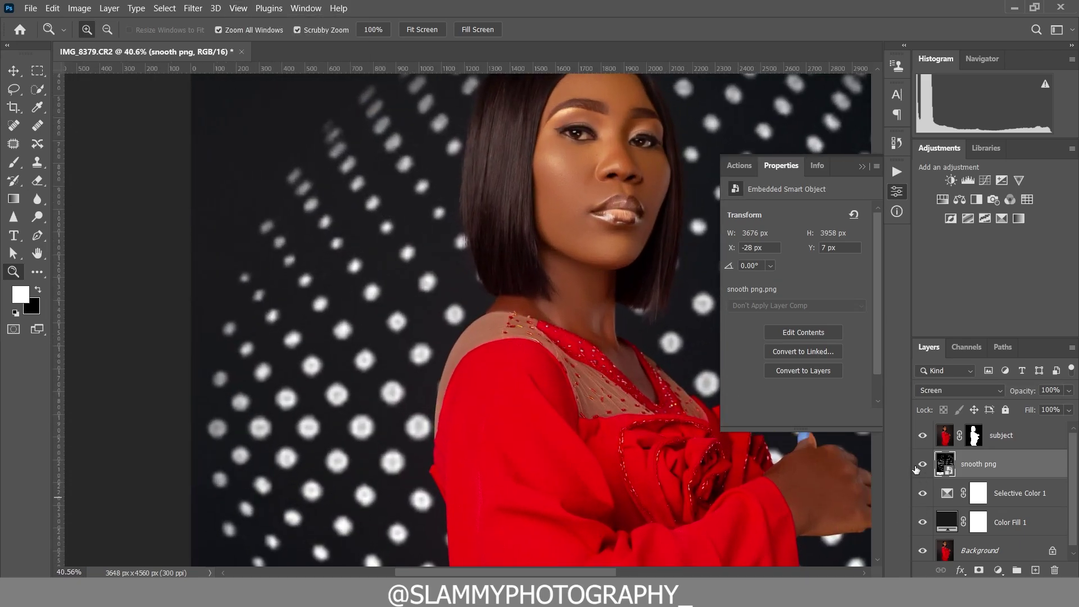
pyautogui.click(238, 8)
pyautogui.click(310, 133)
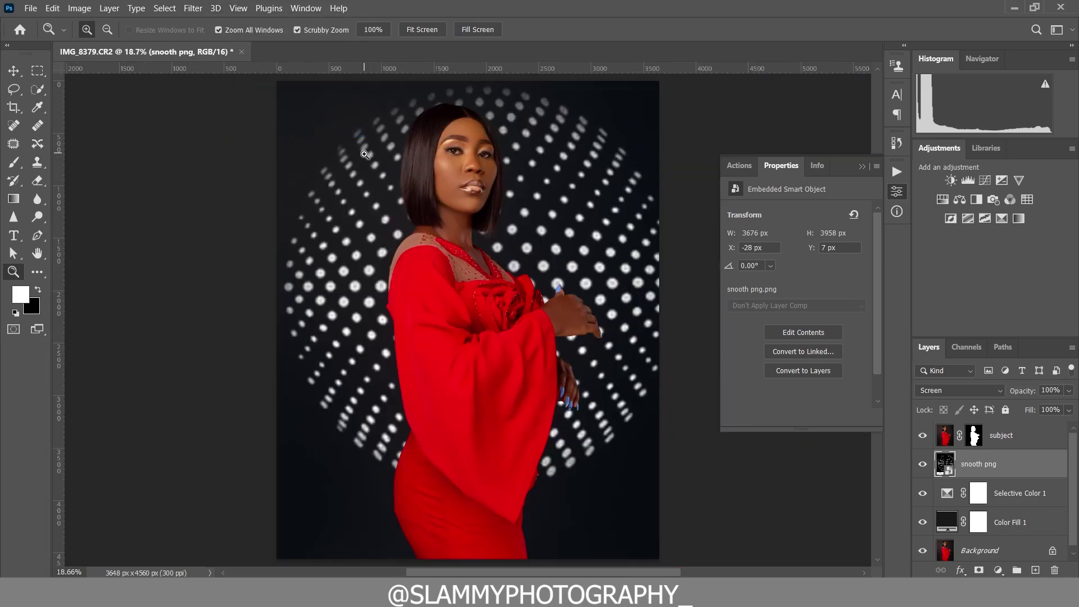
pyautogui.moveTo(374, 166); pyautogui.dragTo(397, 172)
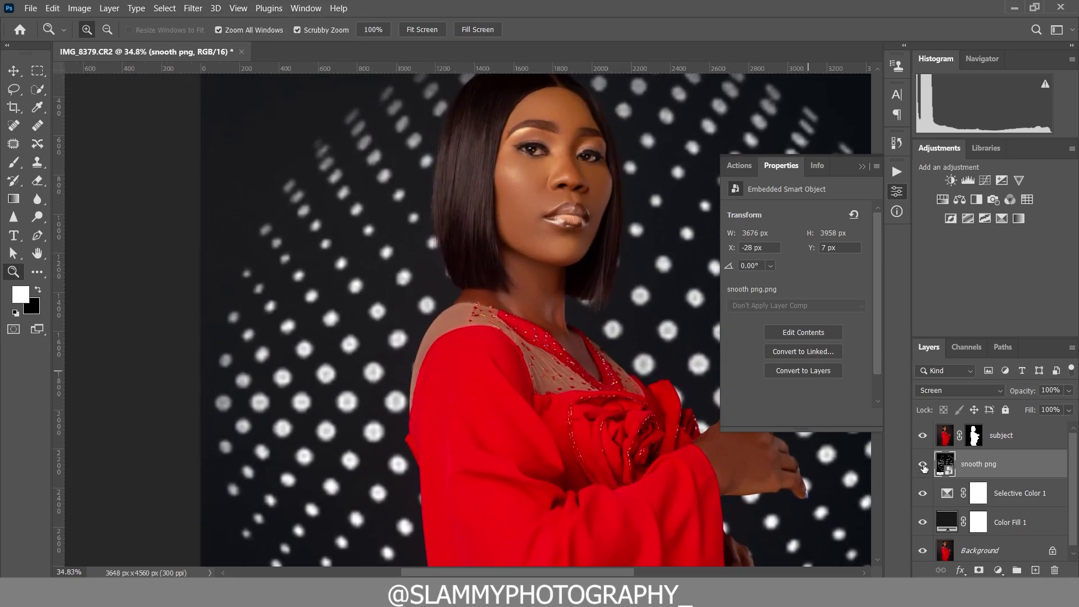
pyautogui.click(922, 465)
pyautogui.click(922, 465)
pyautogui.scroll(-5, 355, 420)
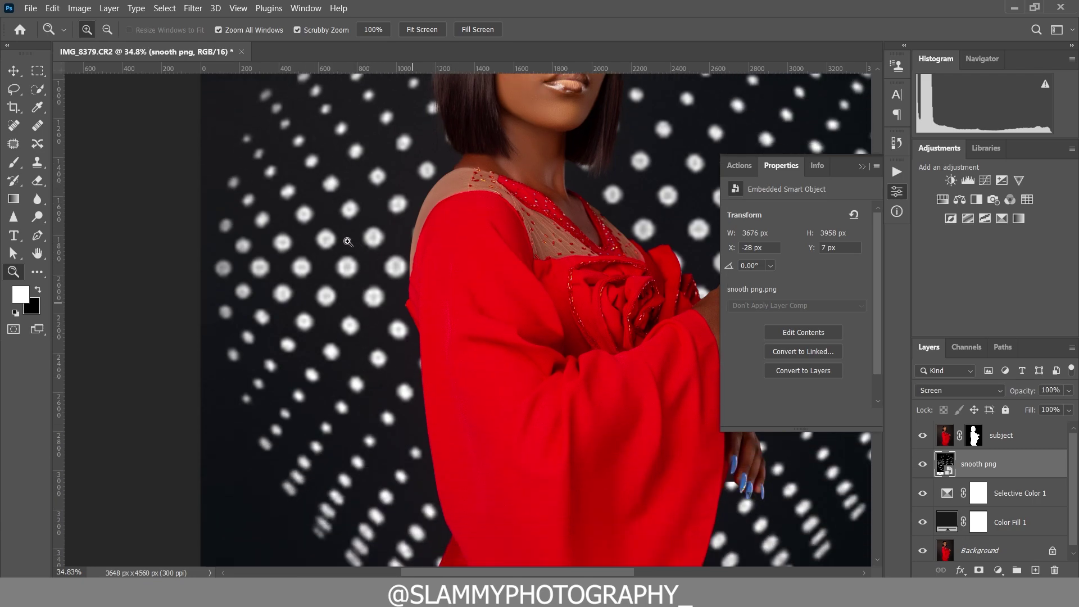
pyautogui.click(238, 8)
pyautogui.click(295, 131)
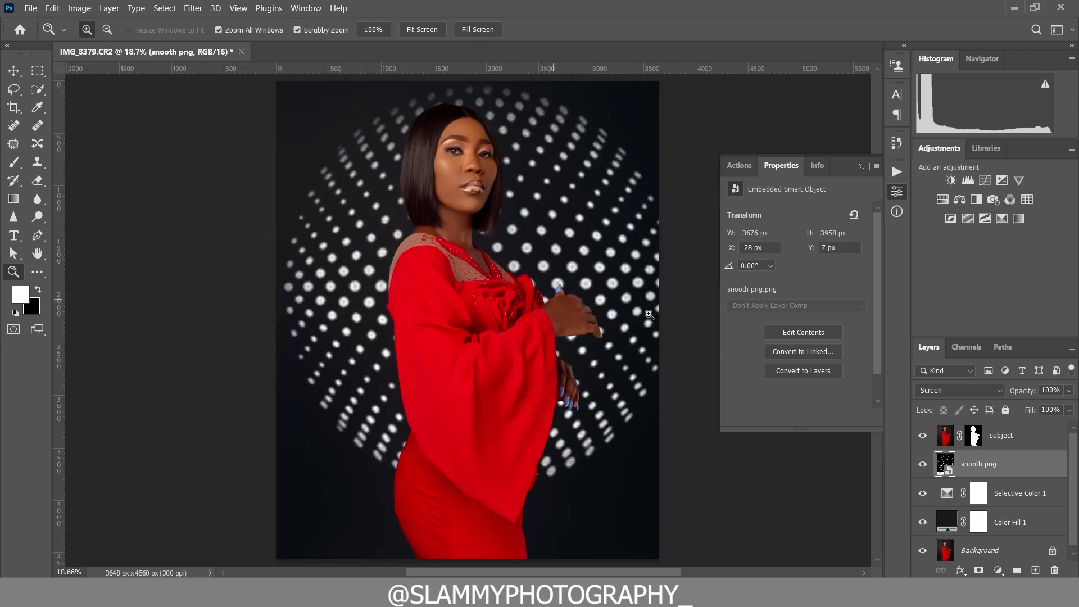
pyautogui.click(921, 464)
pyautogui.click(921, 464)
pyautogui.click(921, 464)
pyautogui.click(922, 464)
# Step: Soften the dots by applying a Gaussian Blur smart filter to the snooth png layer
pyautogui.click(192, 8)
pyautogui.moveTo(253, 175)
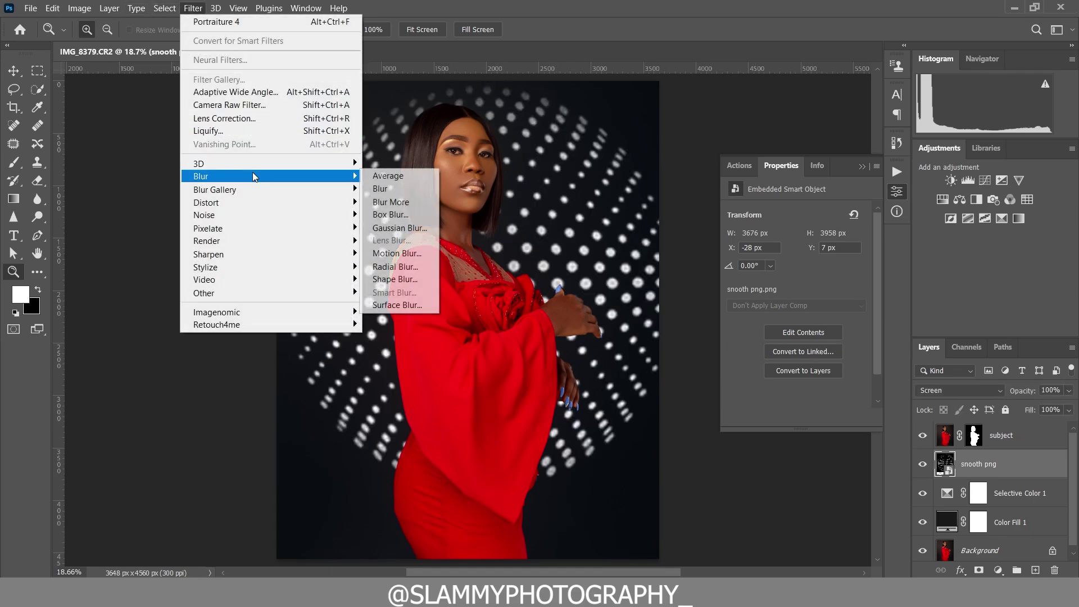
pyautogui.click(394, 227)
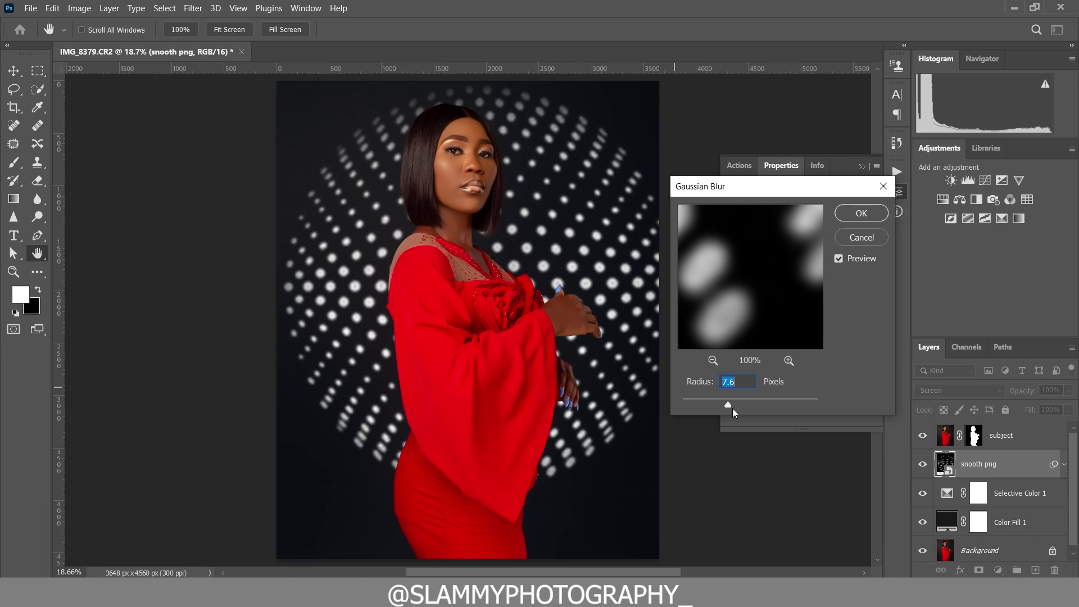
pyautogui.moveTo(731, 404); pyautogui.dragTo(734, 403)
pyautogui.click(868, 215)
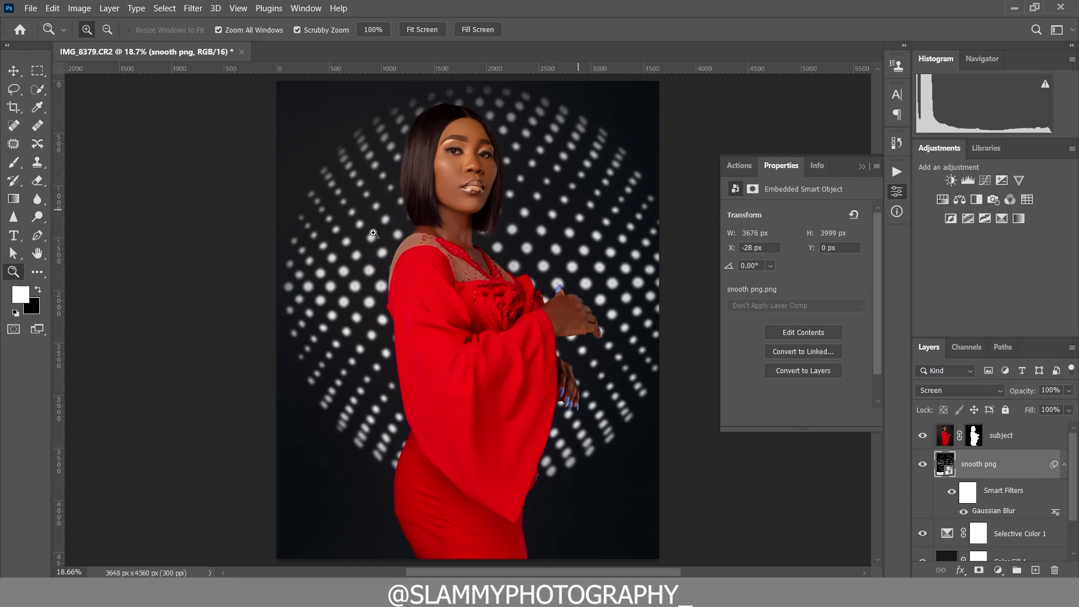
# Step: Compare the portrait with and without the blurred dots, and set the snooth png layer's opacity to 93%
pyautogui.moveTo(373, 234); pyautogui.dragTo(466, 234)
pyautogui.click(922, 464)
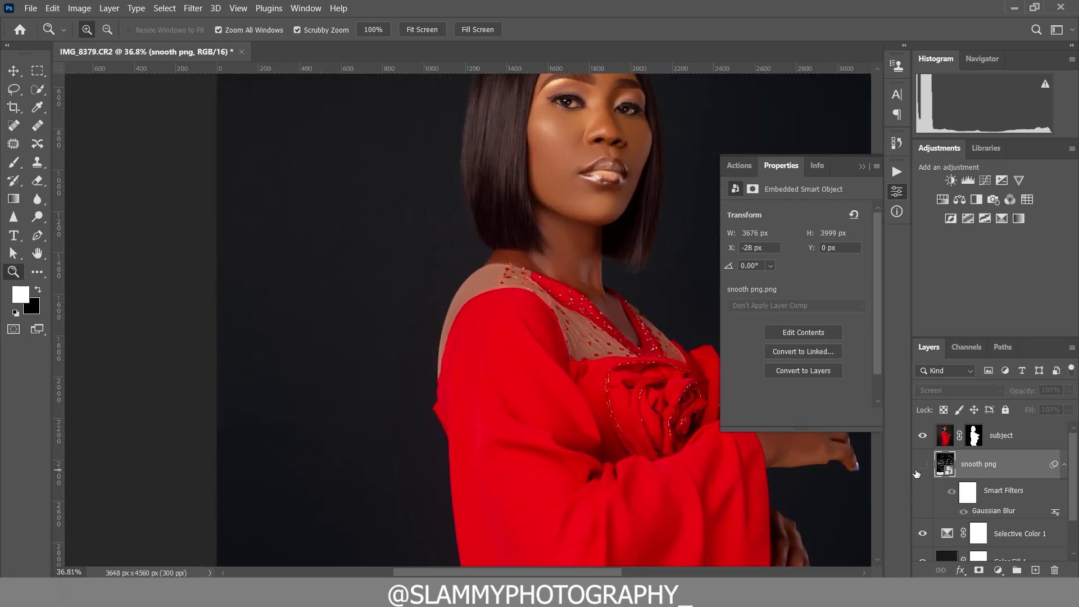
pyautogui.click(922, 464)
pyautogui.click(238, 8)
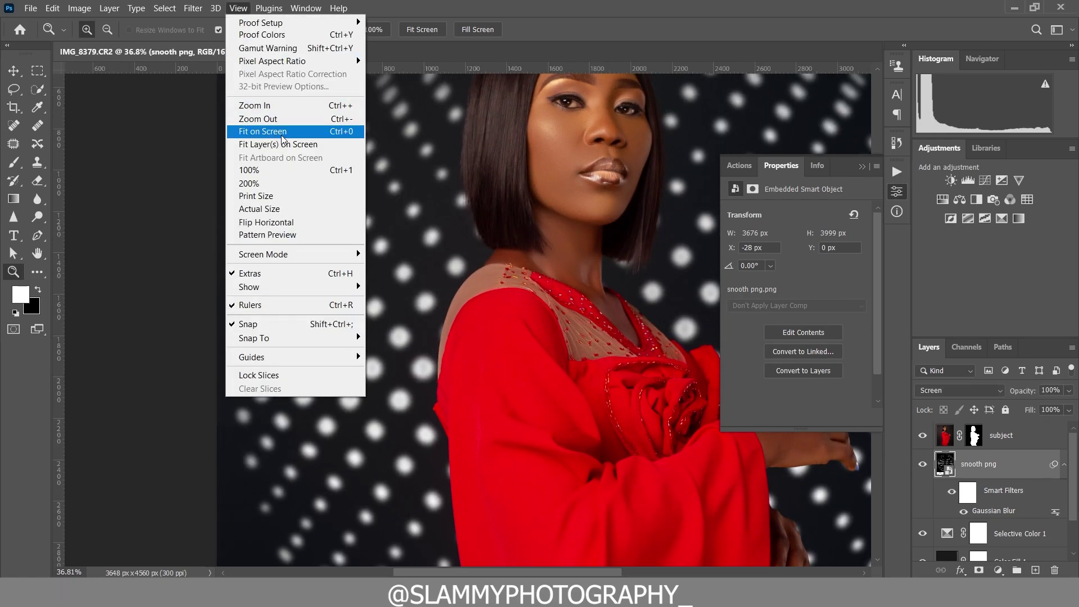
pyautogui.click(264, 134)
pyautogui.moveTo(1026, 390); pyautogui.dragTo(1020, 394)
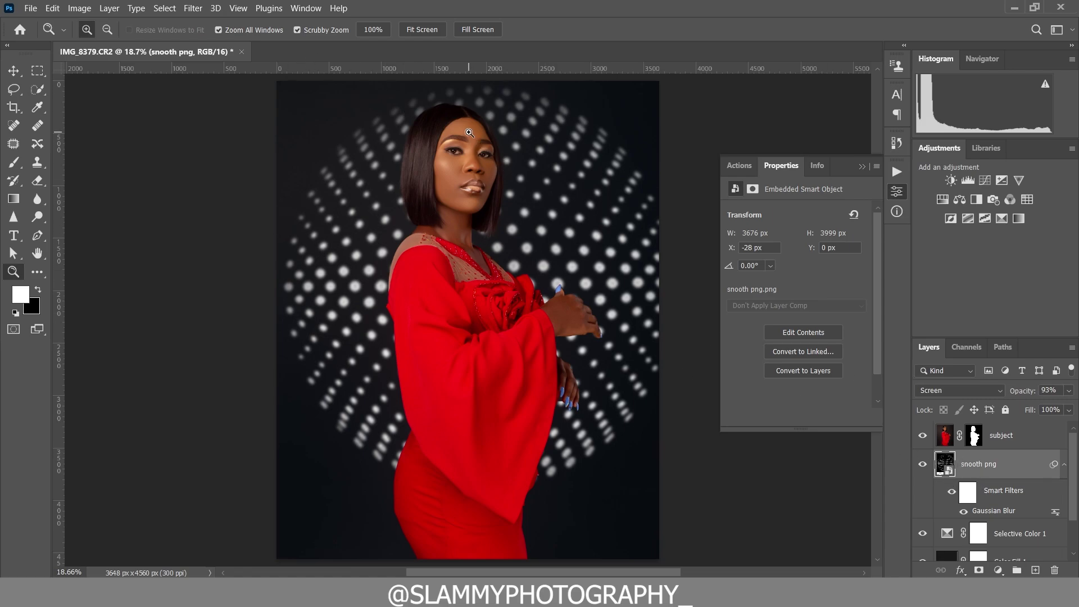
# Step: Run the eye white action from the Basic Retouch set on the subject layer
pyautogui.moveTo(470, 133); pyautogui.dragTo(497, 192)
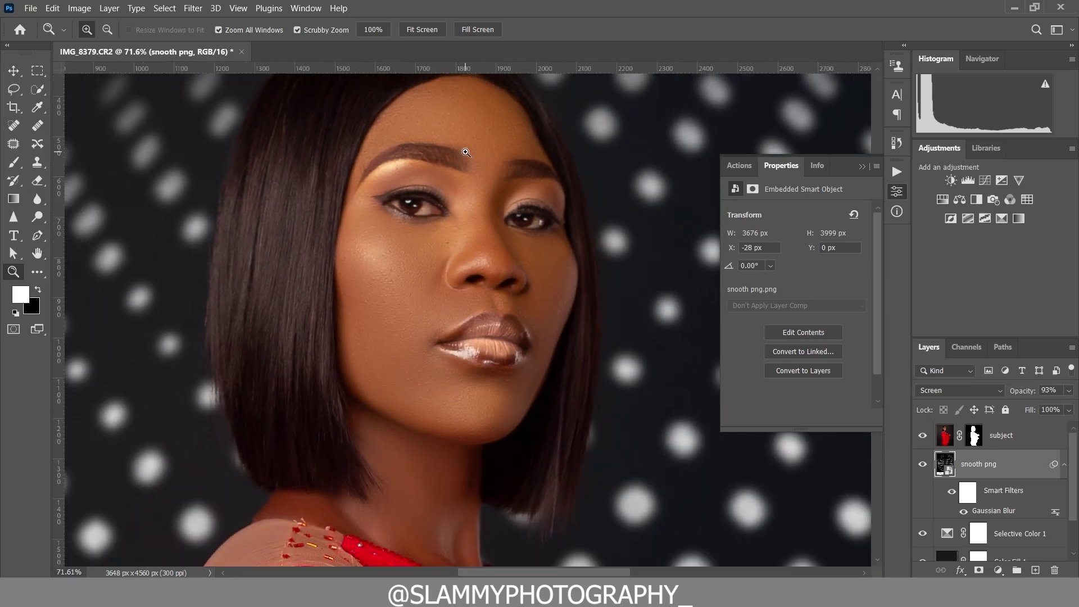
pyautogui.click(999, 436)
pyautogui.click(899, 170)
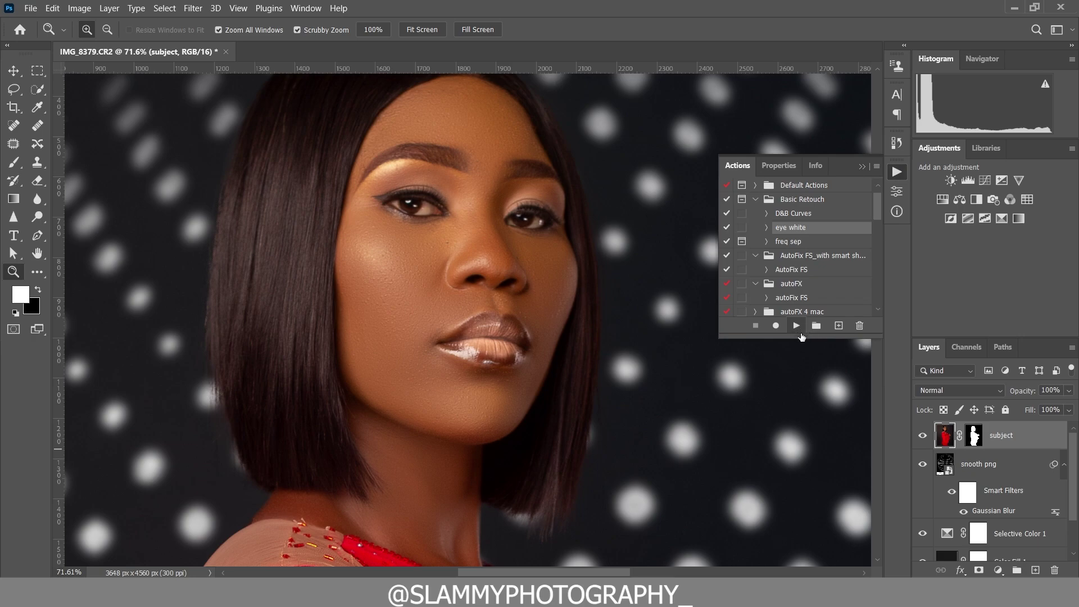
pyautogui.click(796, 325)
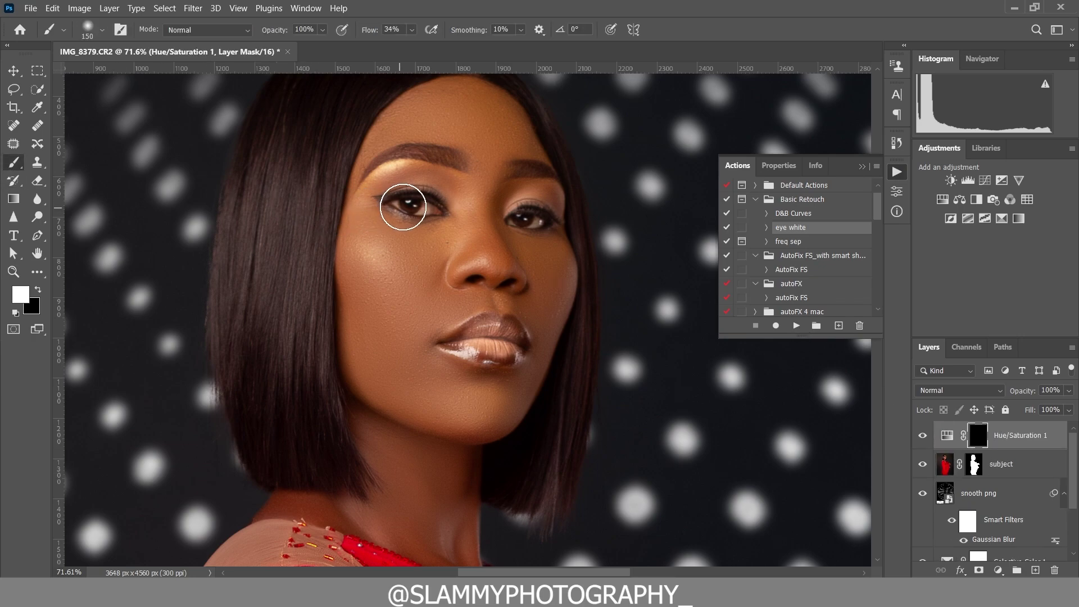
# Step: Paint both eyes white on the Hue/Saturation layer's mask with a soft 35 px brush, using the red mask overlay as a guide
pyautogui.press('[')
pyautogui.press('[')
pyautogui.press('[')
pyautogui.press('[')
pyautogui.press('[')
pyautogui.press('[')
pyautogui.press('[')
pyautogui.press('[')
pyautogui.press('[')
pyautogui.press('[')
pyautogui.press('[')
pyautogui.press(']')
pyautogui.press(']')
pyautogui.press(']')
pyautogui.press('\\')
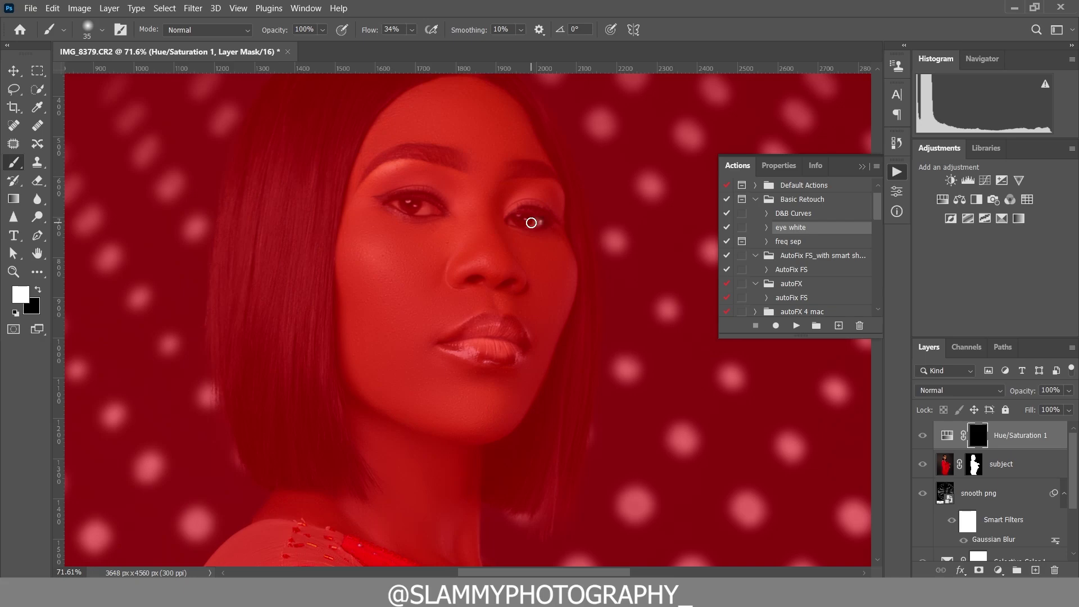
pyautogui.moveTo(531, 222)
pyautogui.mouseDown()
pyautogui.moveTo(509, 221)
pyautogui.moveTo(541, 222)
pyautogui.moveTo(537, 221)
pyautogui.mouseUp()
pyautogui.moveTo(444, 211); pyautogui.dragTo(405, 206)
pyautogui.press('[')
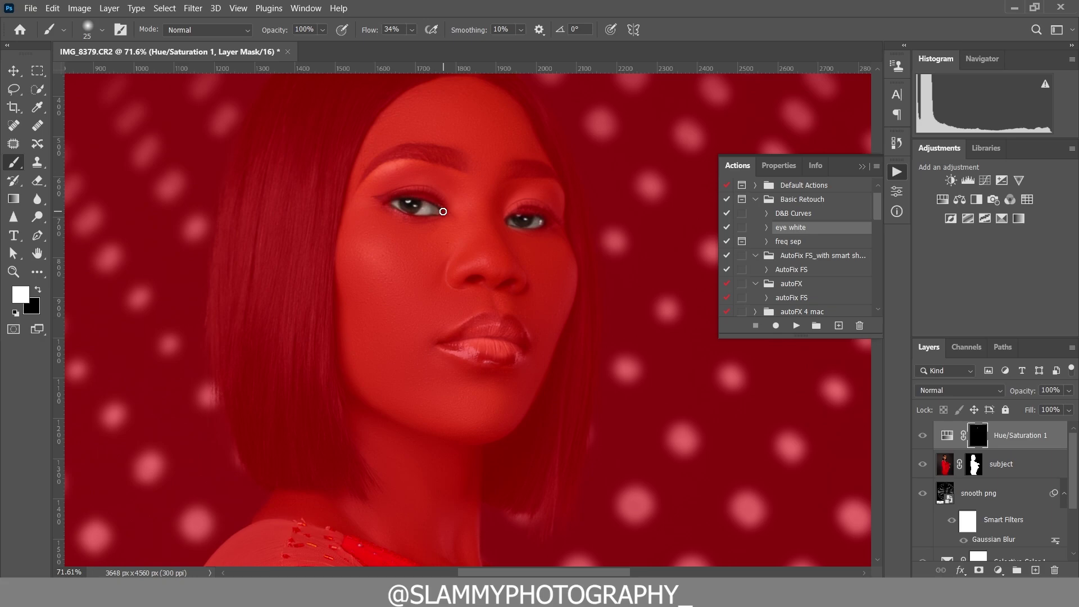
pyautogui.press('\\')
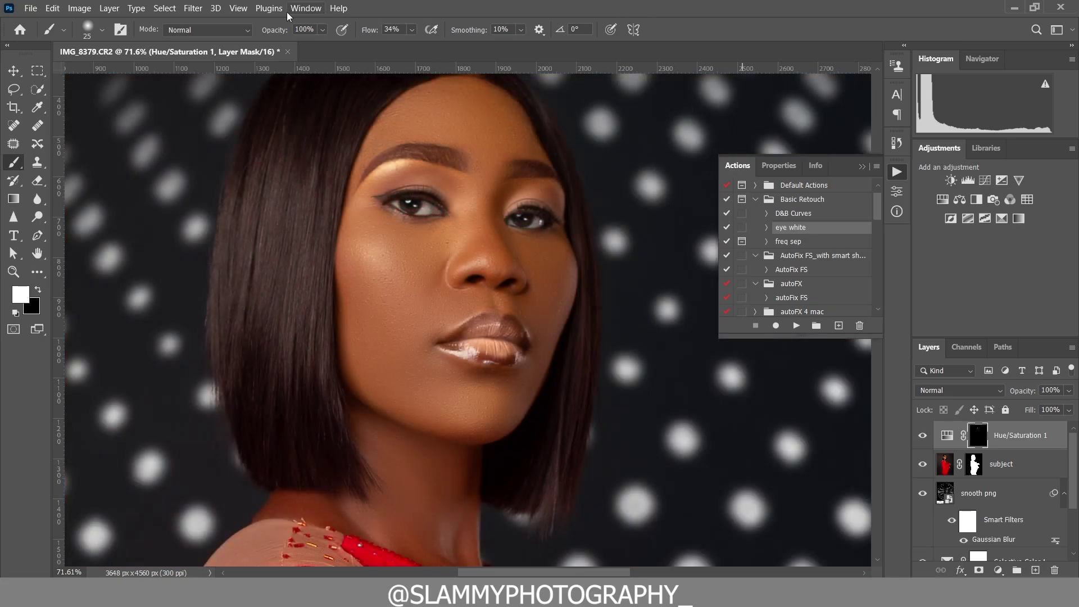
# Step: Add the woman's lower hand to the hand selection with a 70 px Quick Selection brush
pyautogui.click(238, 9)
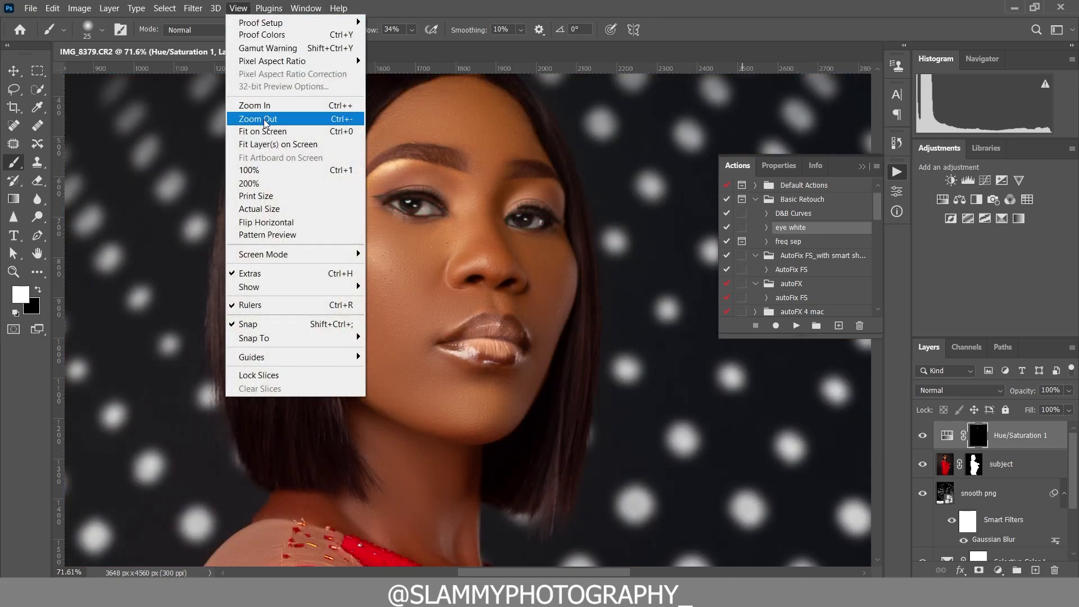
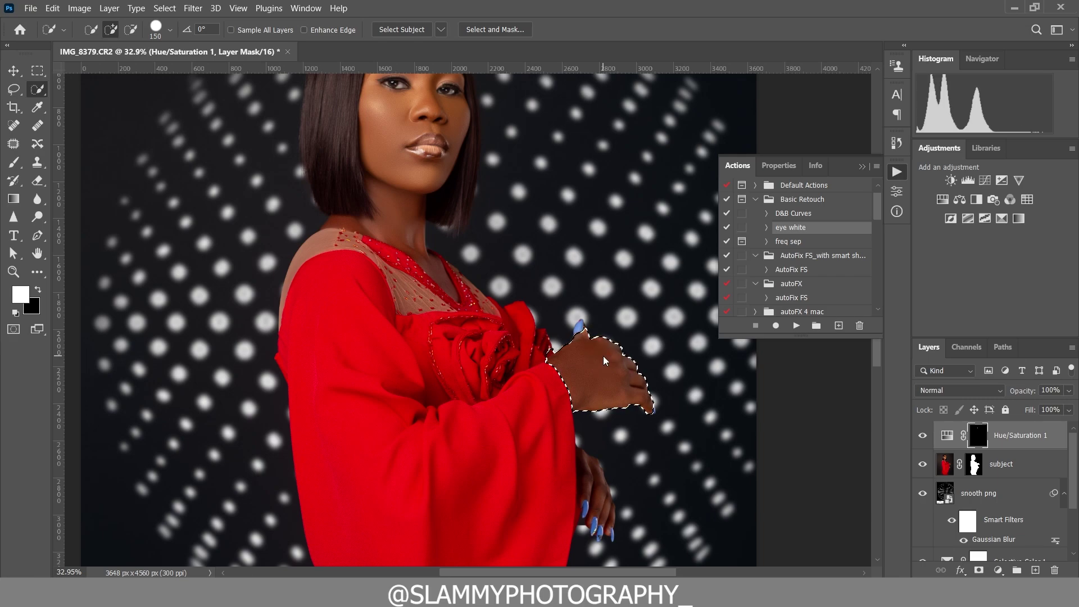
pyautogui.scroll(-2, 607, 535)
pyautogui.press('[')
pyautogui.press('[')
pyautogui.press('[')
pyautogui.press('[')
pyautogui.press('[')
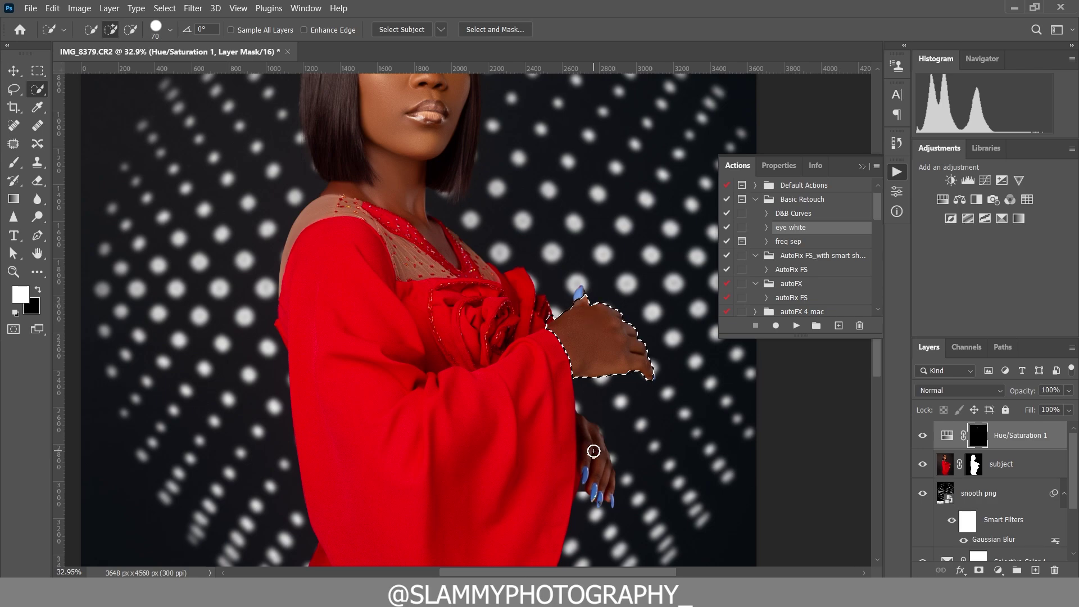
pyautogui.moveTo(590, 445); pyautogui.dragTo(610, 492)
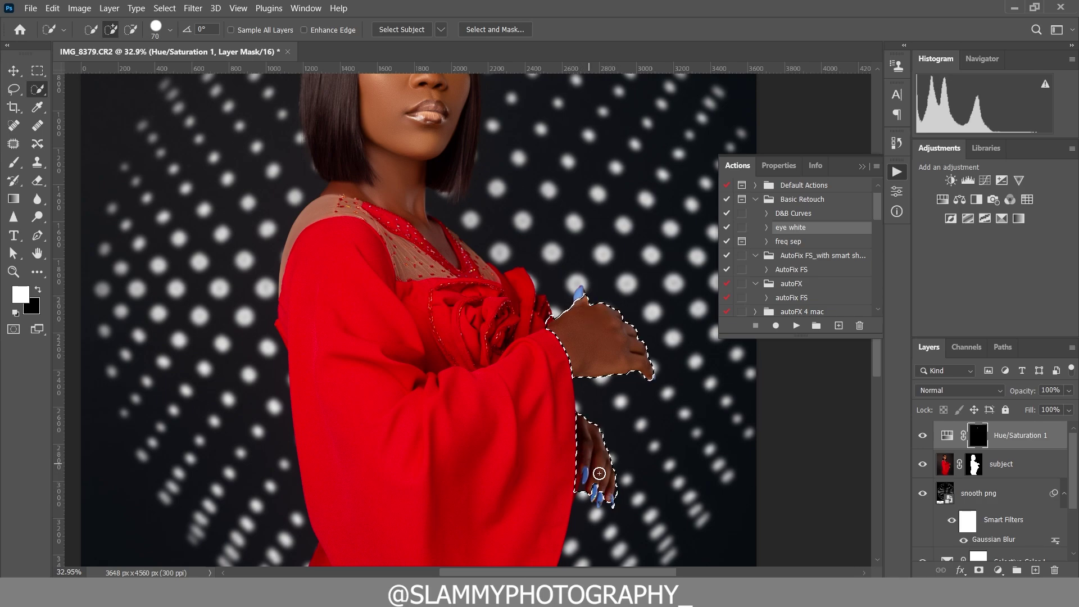
# Step: Subtract the lower hand's blue fingernails from the selection with a 45 px Quick Selection brush
pyautogui.press('[')
pyautogui.press('[')
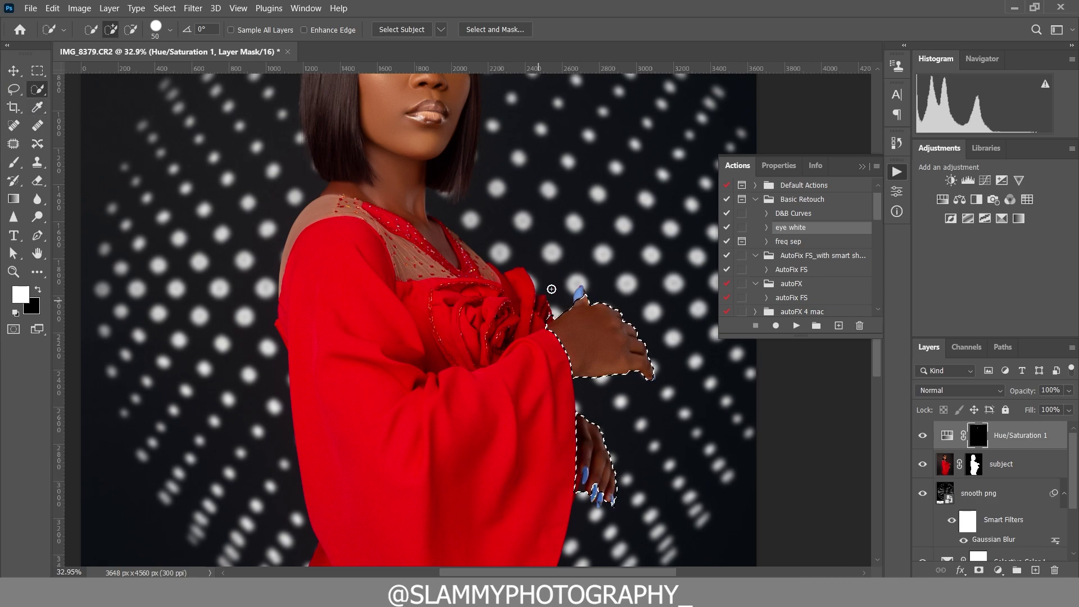
pyautogui.press(']')
pyautogui.press(']')
pyautogui.click(131, 30)
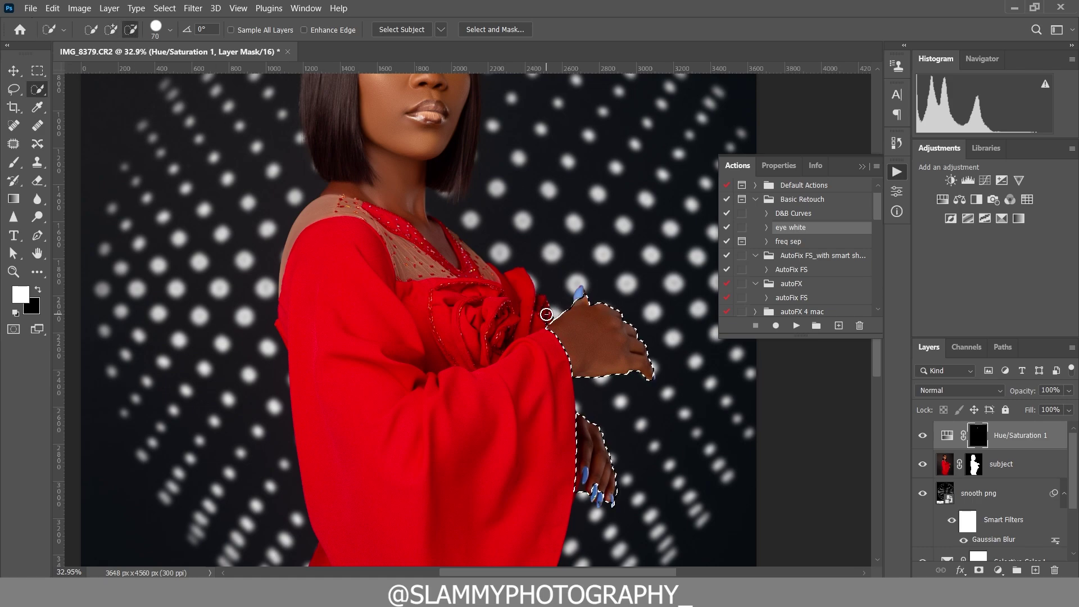
pyautogui.click(110, 30)
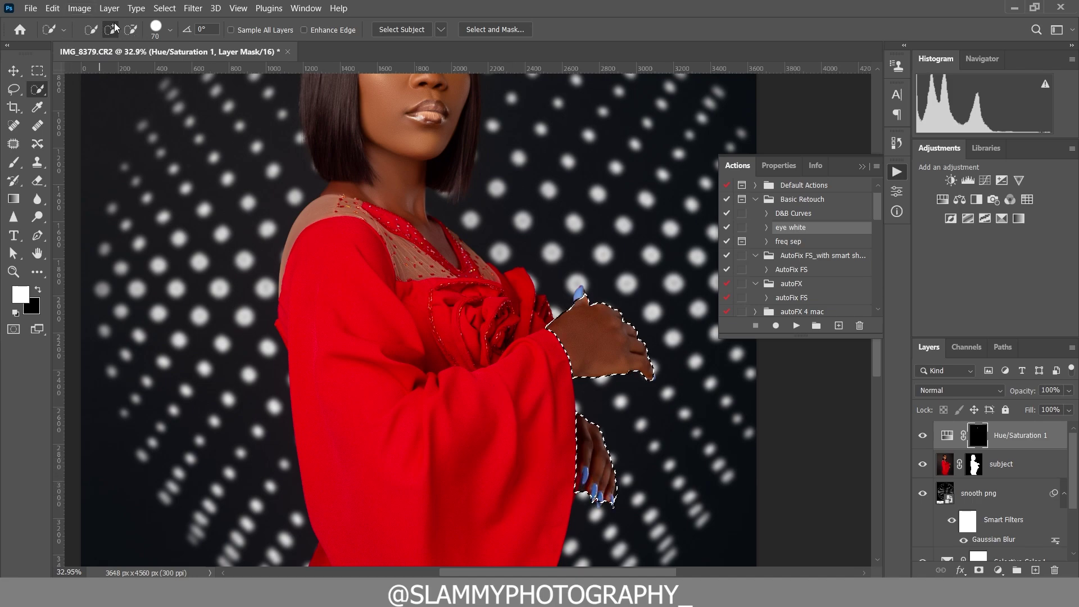
pyautogui.press('alt')
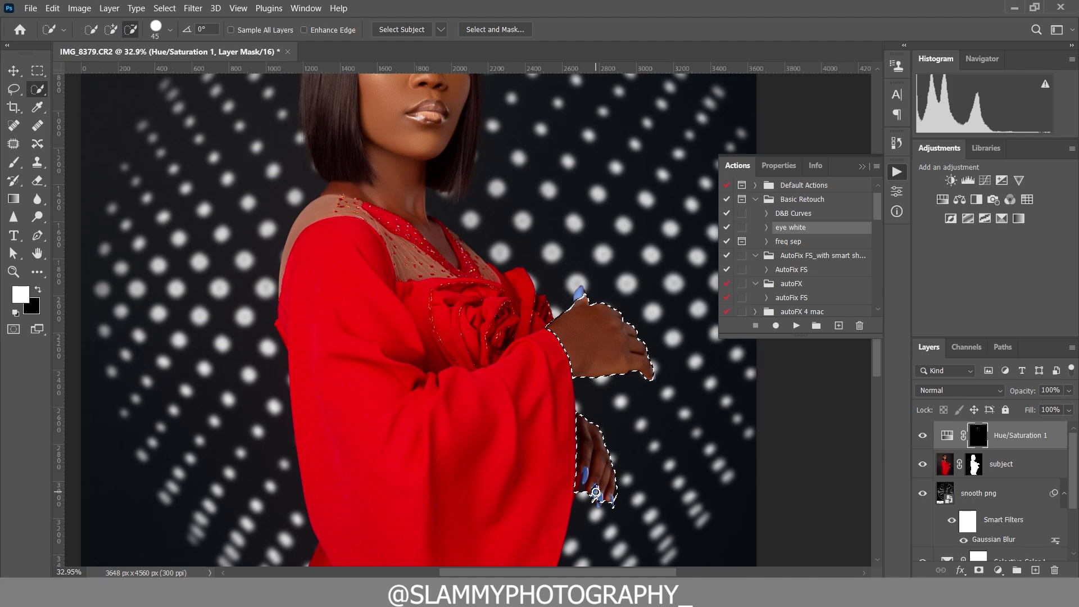
pyautogui.moveTo(596, 494); pyautogui.dragTo(604, 505)
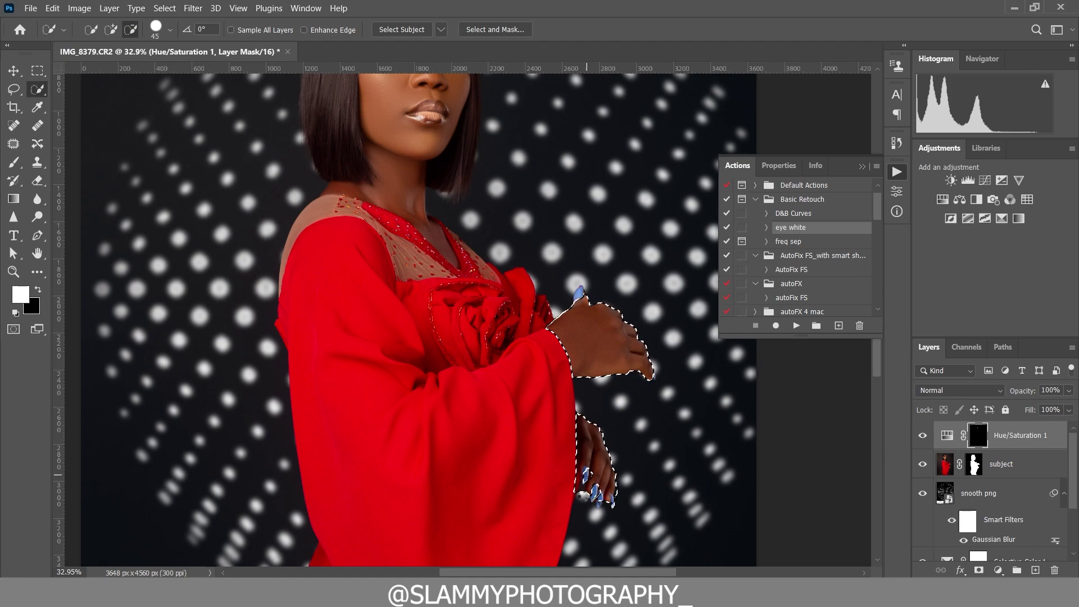
pyautogui.moveTo(575, 490); pyautogui.dragTo(577, 518)
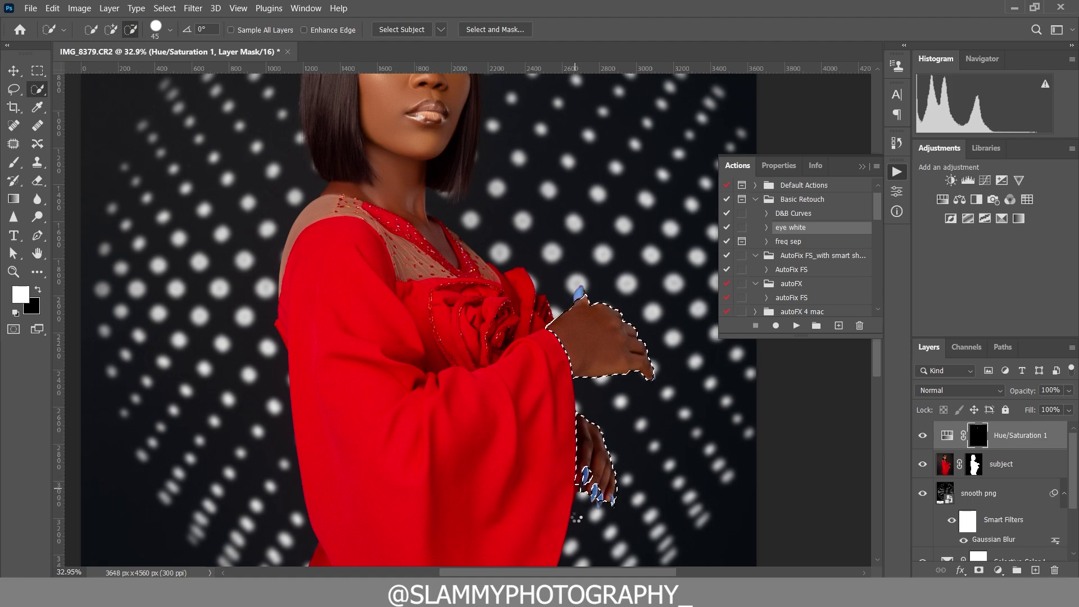
pyautogui.press('[')
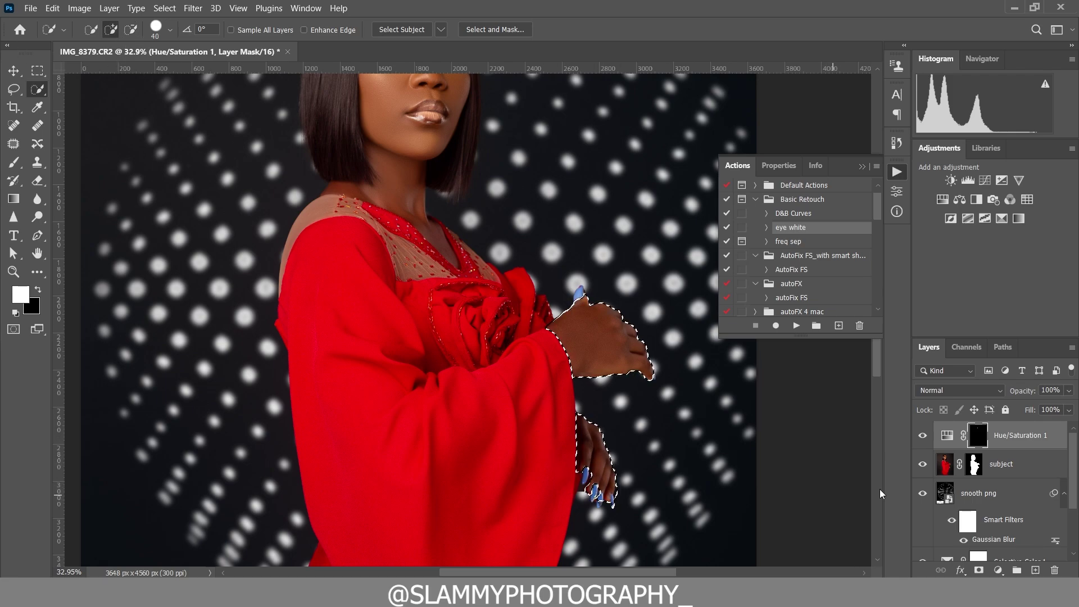
# Step: Add a Curves layer masked to the selected hands and brighten them by raising input 46 to output 66
pyautogui.click(998, 569)
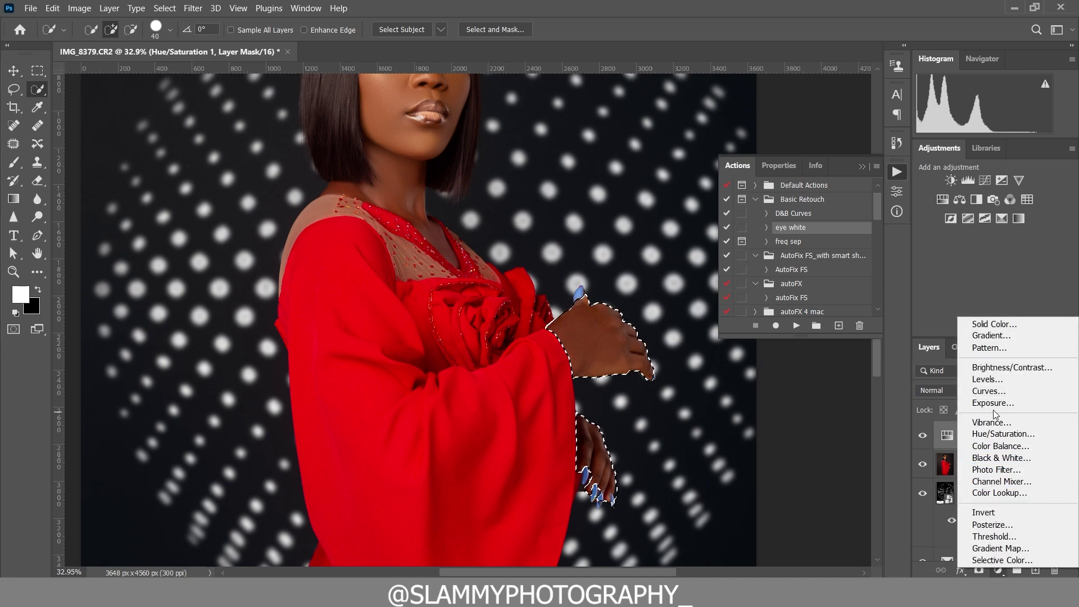
pyautogui.click(989, 391)
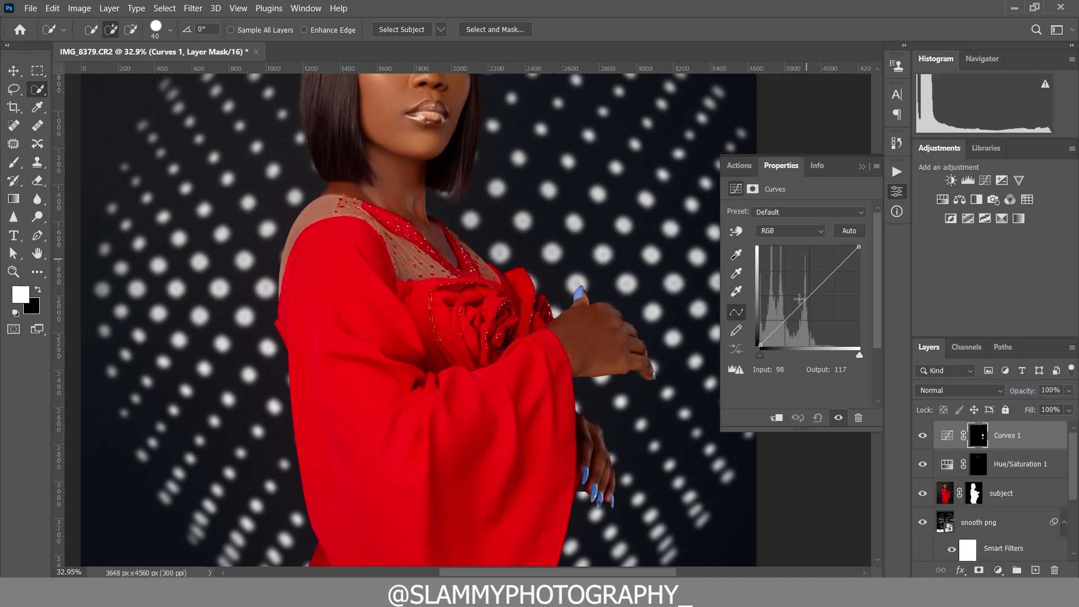
pyautogui.click(737, 232)
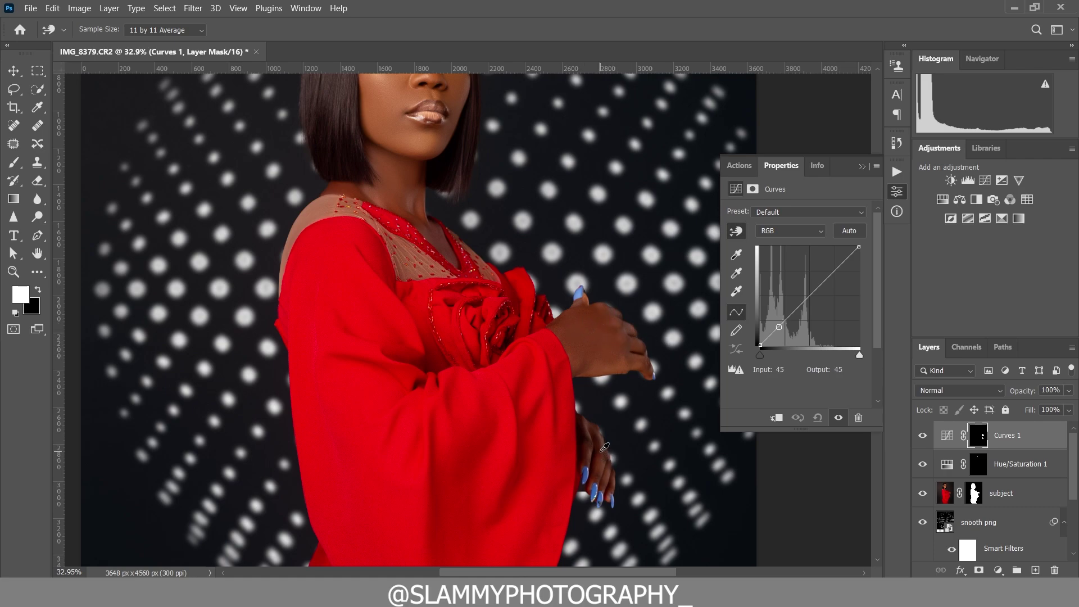
pyautogui.moveTo(604, 447); pyautogui.dragTo(602, 436)
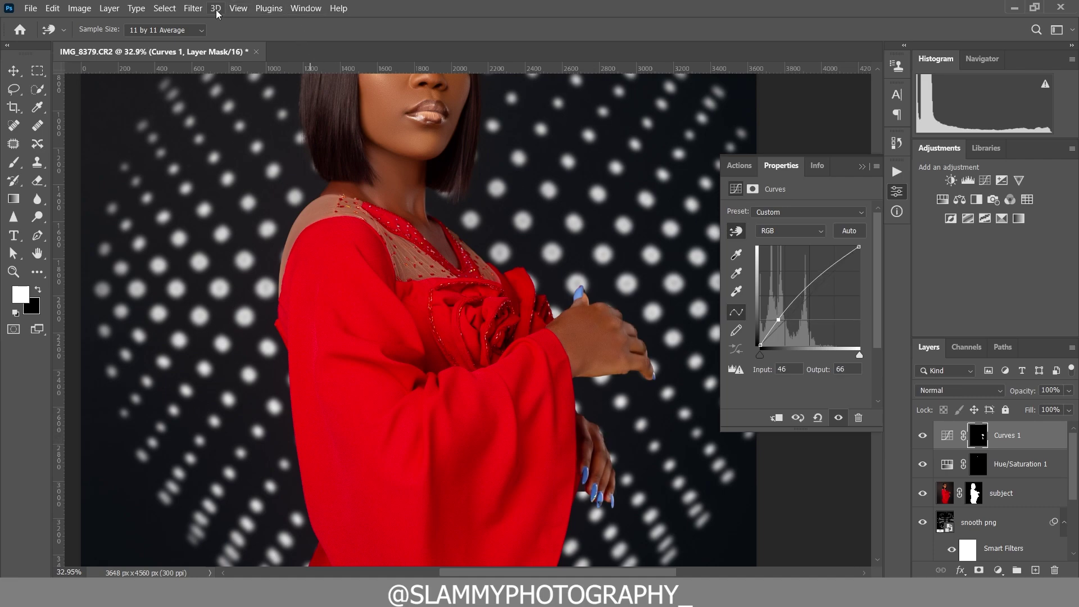
# Step: Compare the full portrait with and without the Curves brightening on the hands
pyautogui.click(238, 8)
pyautogui.click(262, 131)
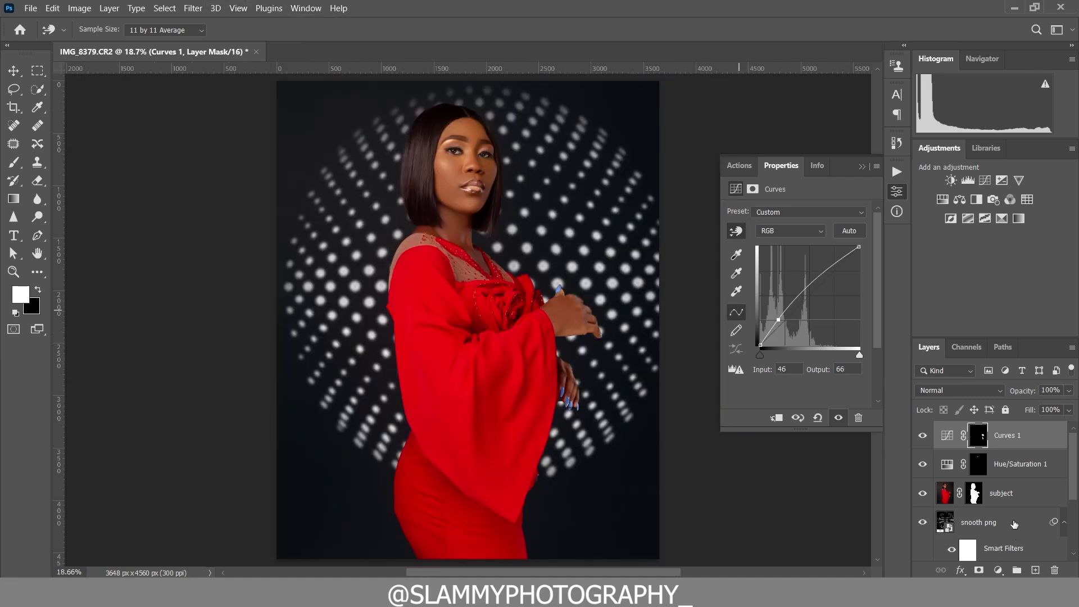
pyautogui.click(922, 436)
pyautogui.click(922, 436)
pyautogui.click(471, 170)
pyautogui.hotkey('ctrl', 'z')
# Step: Add a white (ffffff) Solid Color fill layer above the Curves layer
pyautogui.click(998, 570)
pyautogui.click(1021, 324)
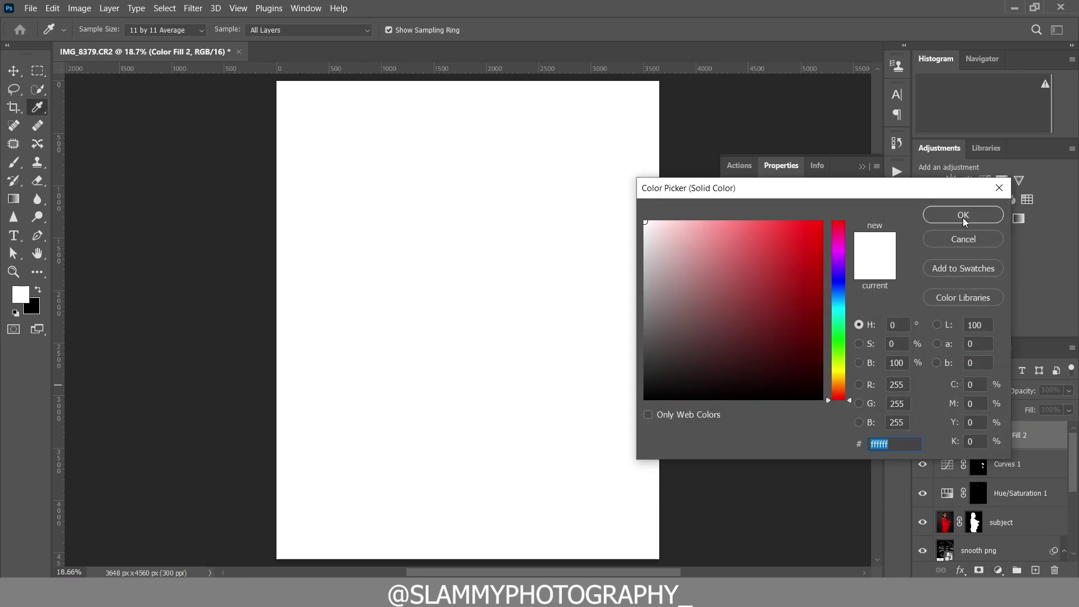
pyautogui.click(963, 220)
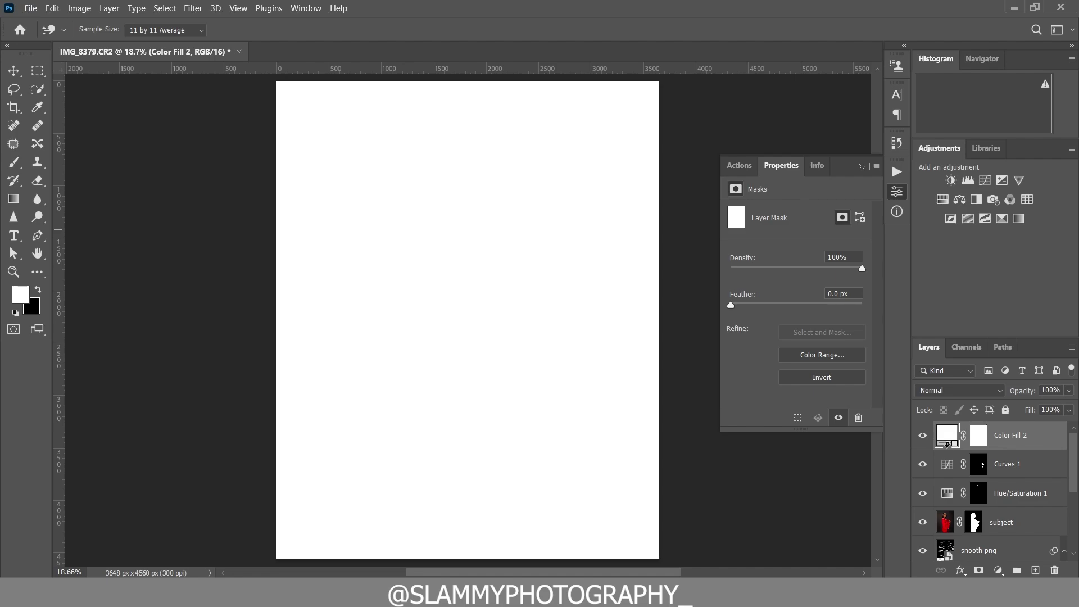
# Step: Clip the white fill layer to Curves 1 and recolor it with the skin tone a9633d sampled from the face
pyautogui.keyDown('alt'); pyautogui.click(949, 445); pyautogui.keyUp('alt')
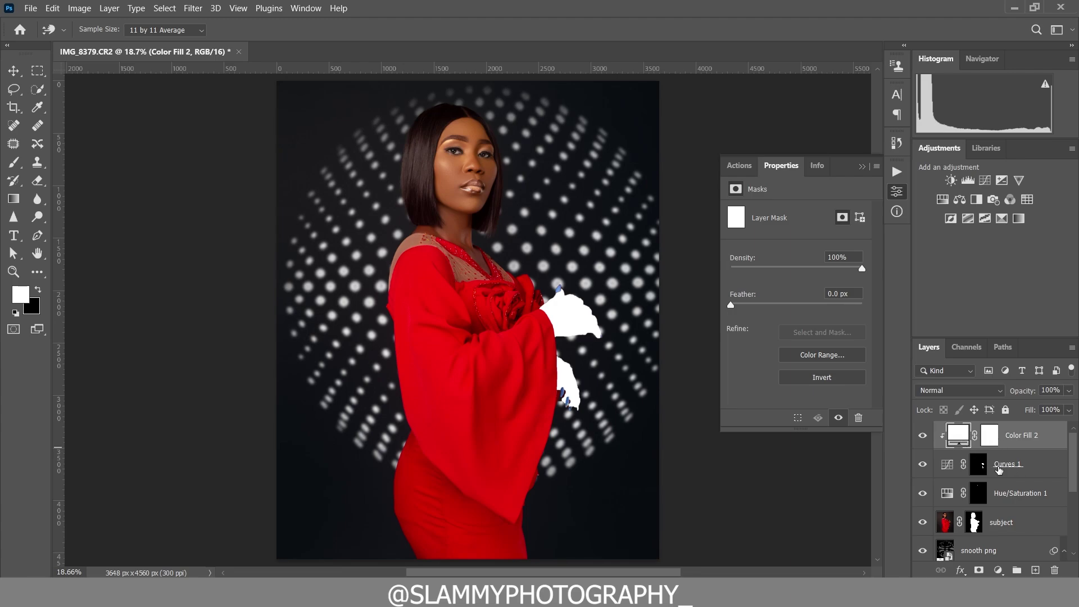
pyautogui.doubleClick(959, 437)
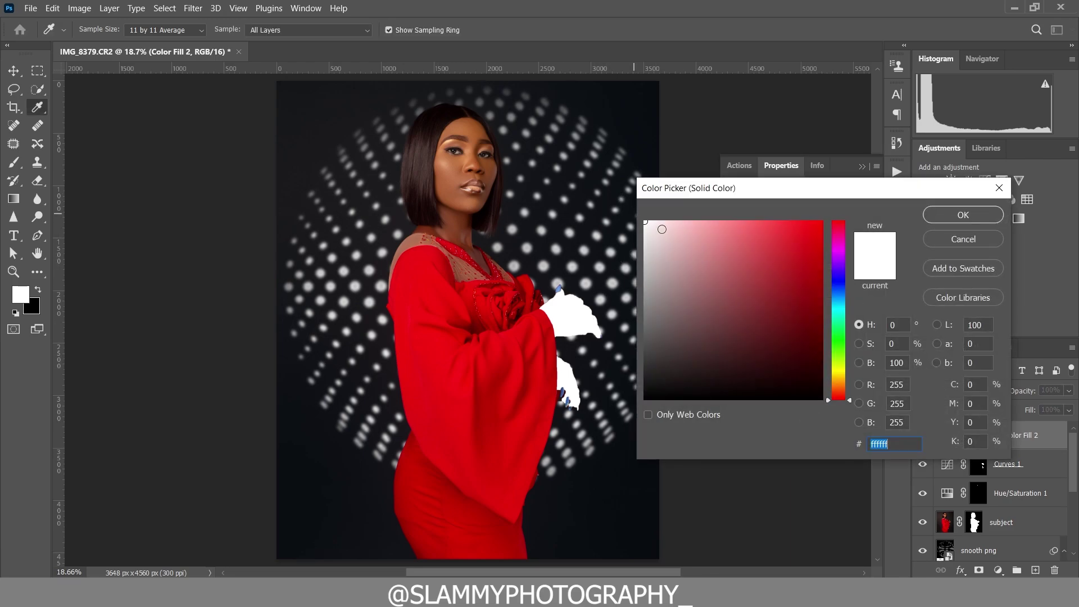
pyautogui.click(454, 191)
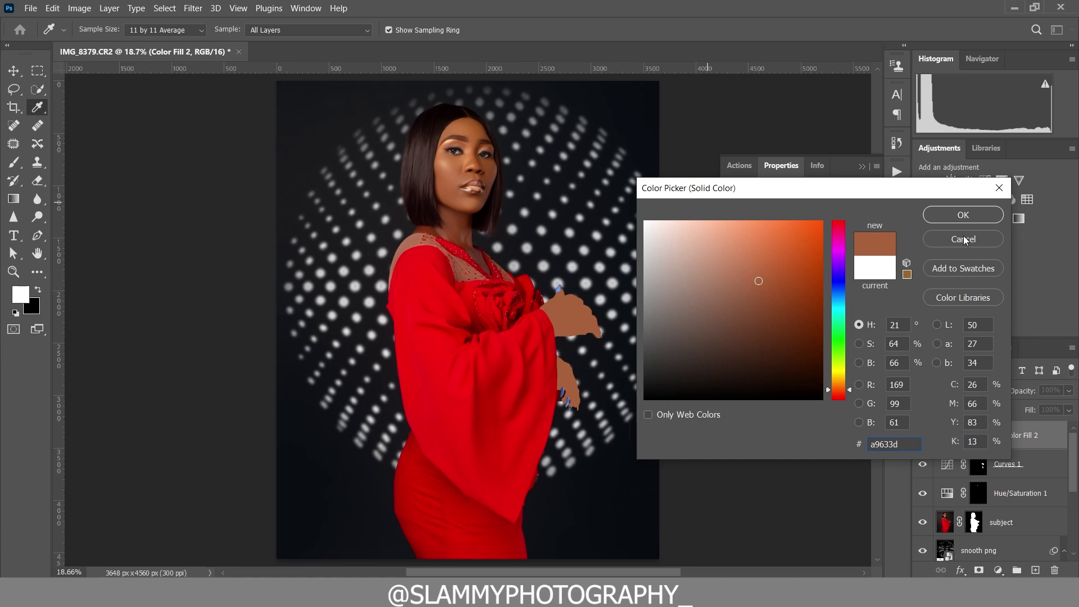
pyautogui.click(962, 215)
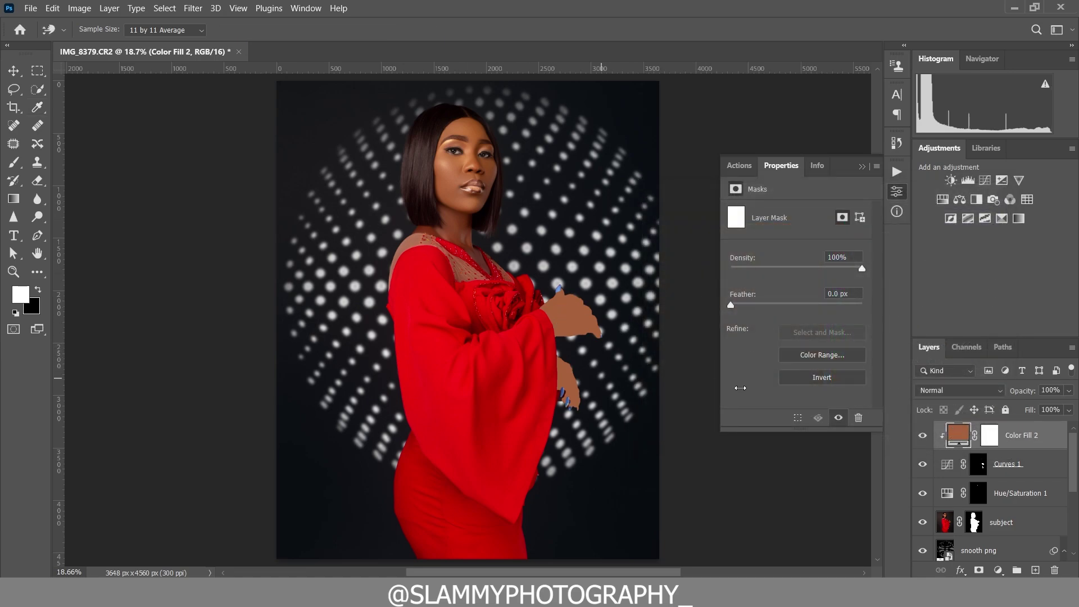
# Step: Set the clipped fill layer's blend mode to Color and feather the Curves 1 mask by 4.8 px
pyautogui.click(924, 389)
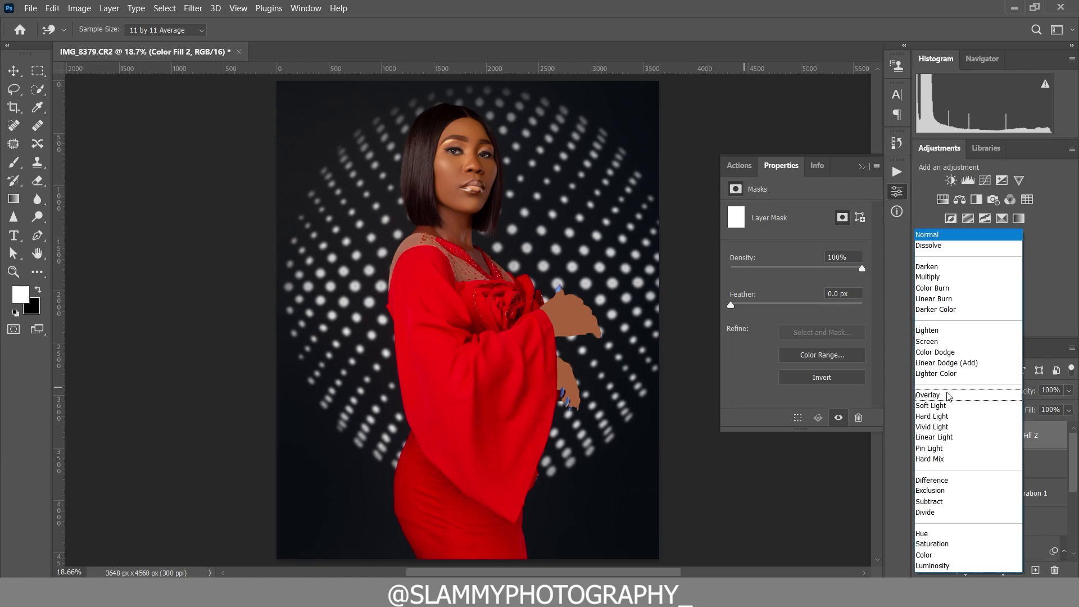
pyautogui.click(936, 557)
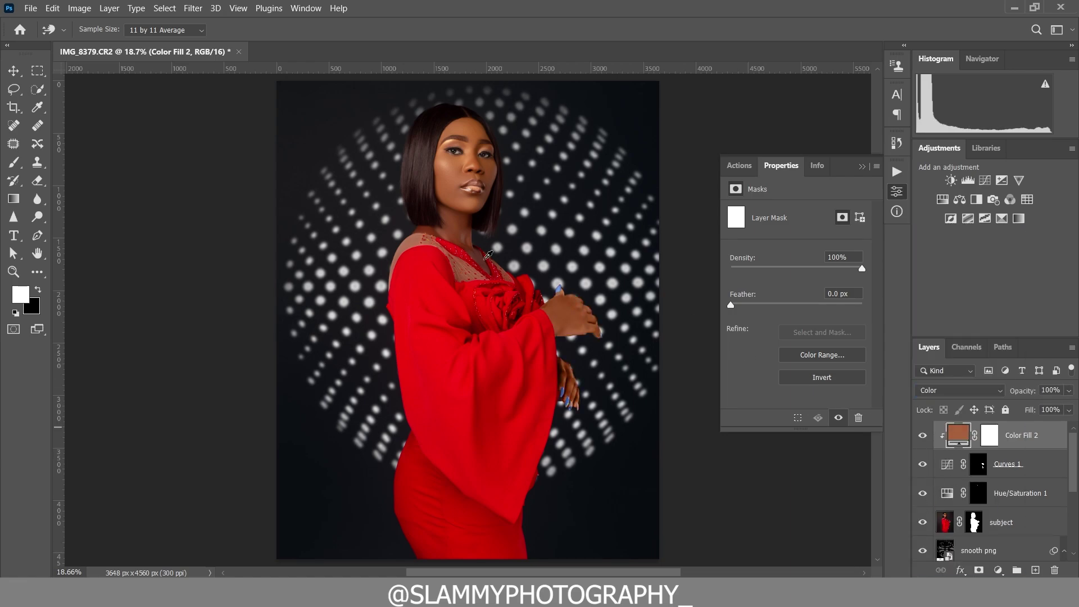
pyautogui.click(14, 271)
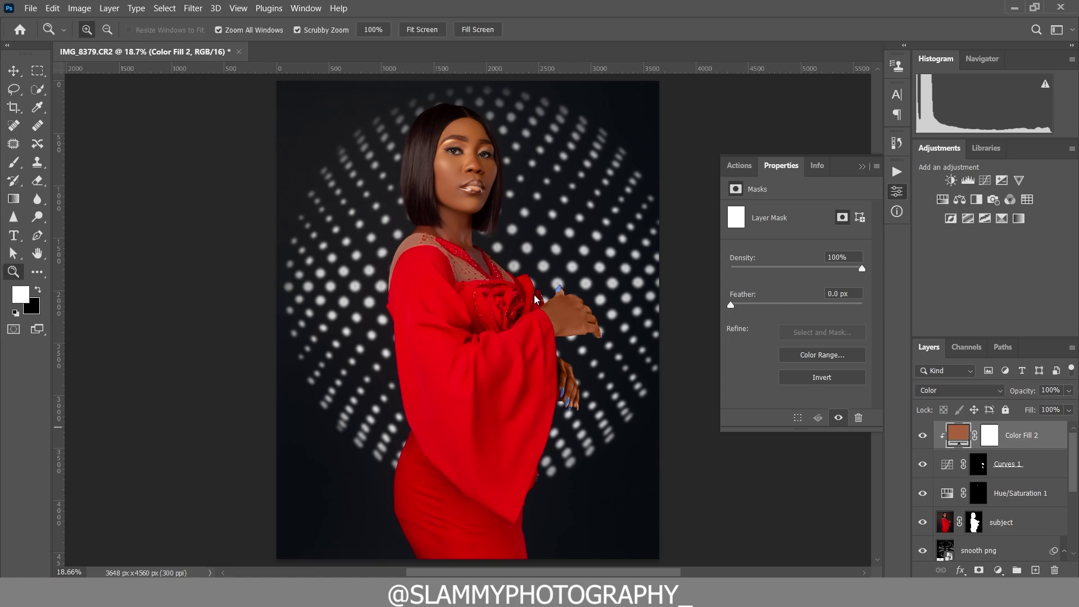
pyautogui.moveTo(569, 320); pyautogui.dragTo(601, 345)
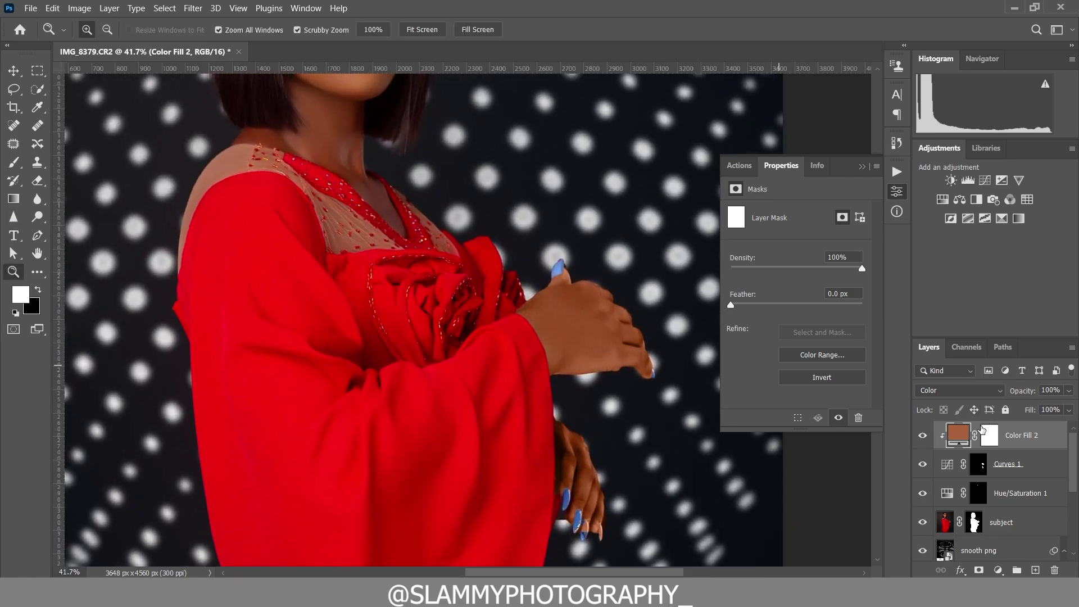
pyautogui.click(982, 465)
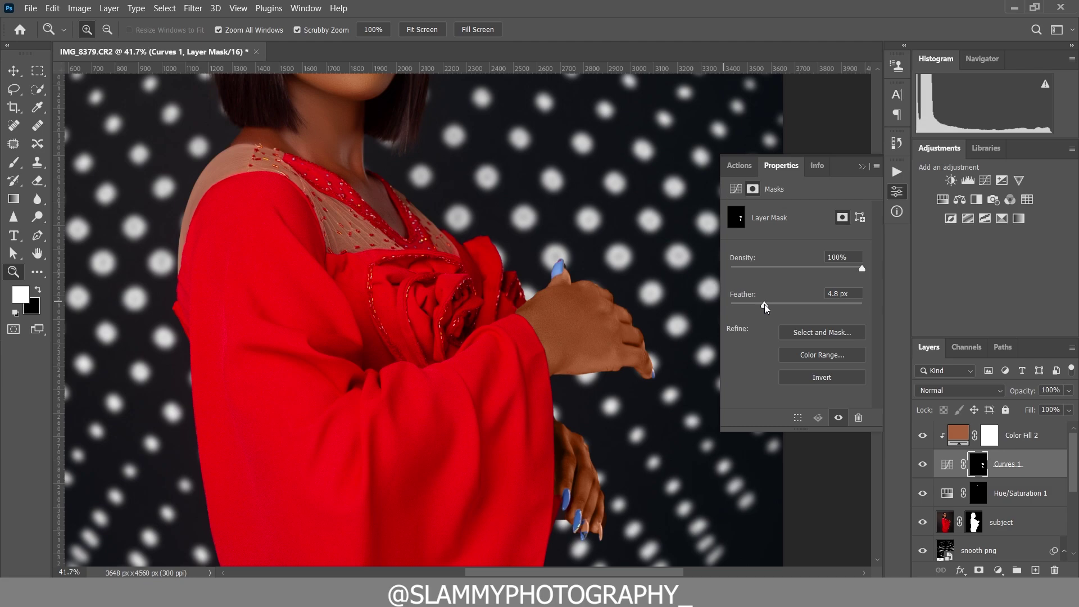
# Step: Lower the skin-tone fill layer's opacity to 34%
pyautogui.click(1014, 443)
pyautogui.moveTo(1023, 396); pyautogui.dragTo(1020, 394)
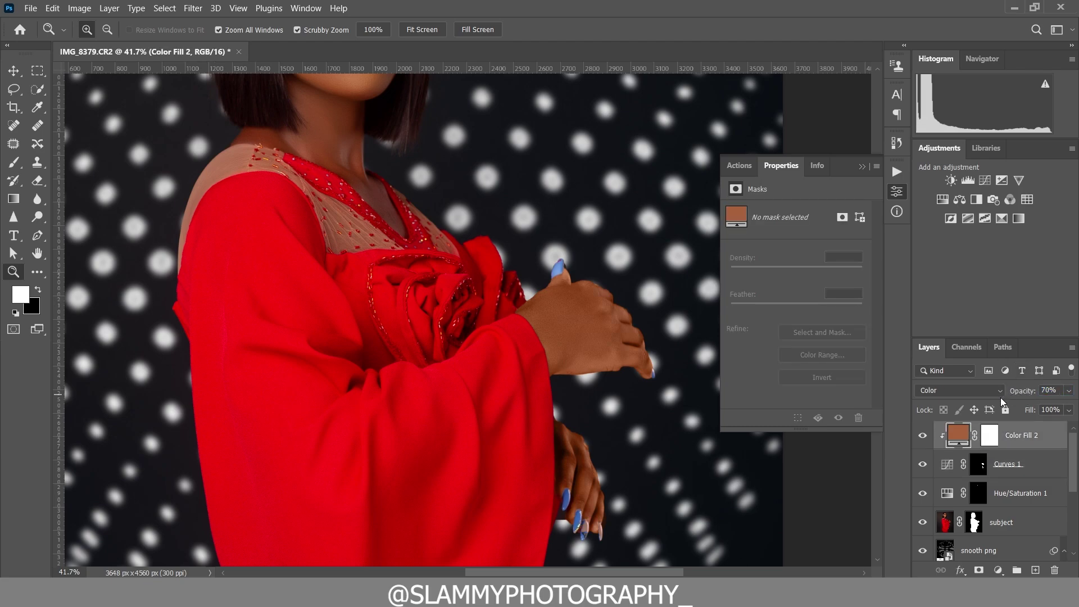
pyautogui.press('3')
pyautogui.press('4')
pyautogui.hotkey('ctrl', '0')
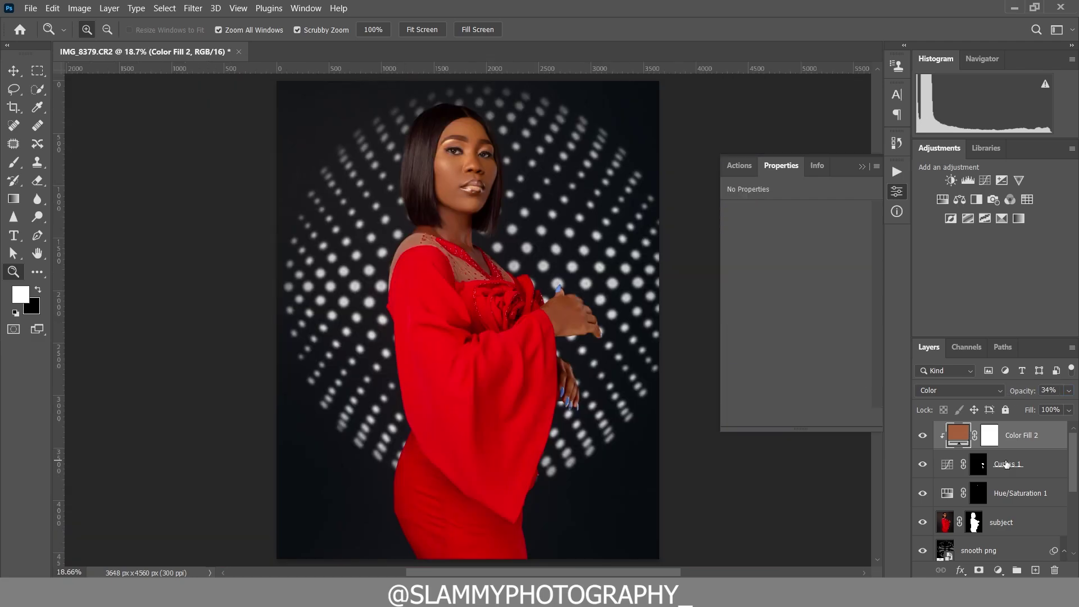
# Step: Put the skin-tone fill layer and Curves 1 together into a new layer group
pyautogui.keyDown('shift'); pyautogui.click(1006, 464); pyautogui.keyUp('shift')
pyautogui.click(1028, 440)
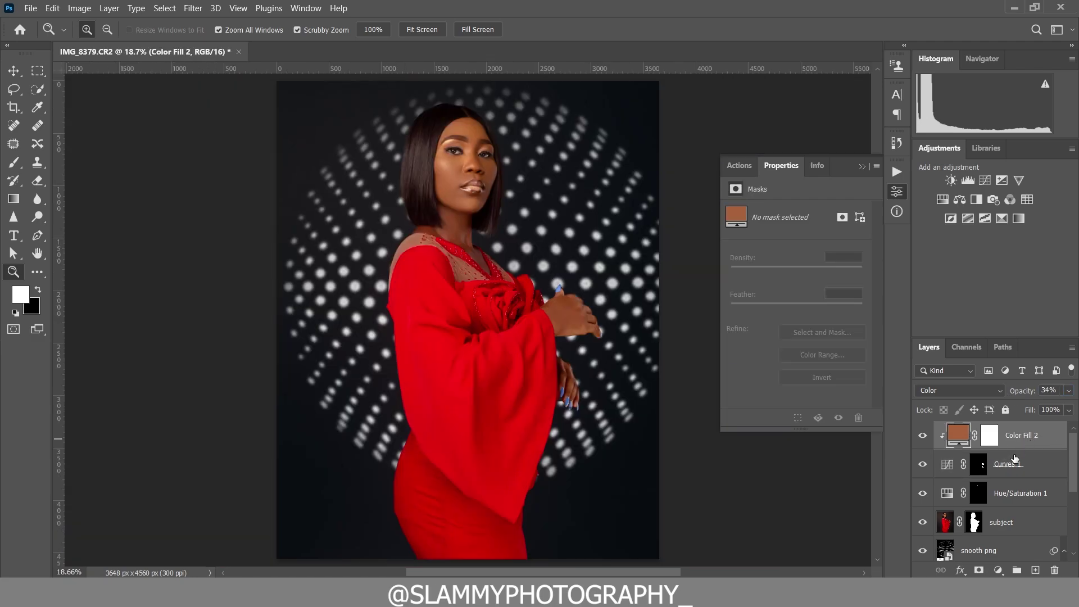
pyautogui.keyDown('shift'); pyautogui.click(1015, 462); pyautogui.keyUp('shift')
pyautogui.moveTo(1023, 444)
pyautogui.mouseDown()
pyautogui.moveTo(1024, 553)
pyautogui.moveTo(1016, 446)
pyautogui.mouseUp()
pyautogui.click(1016, 439)
pyautogui.keyDown('shift'); pyautogui.click(1029, 470); pyautogui.keyUp('shift')
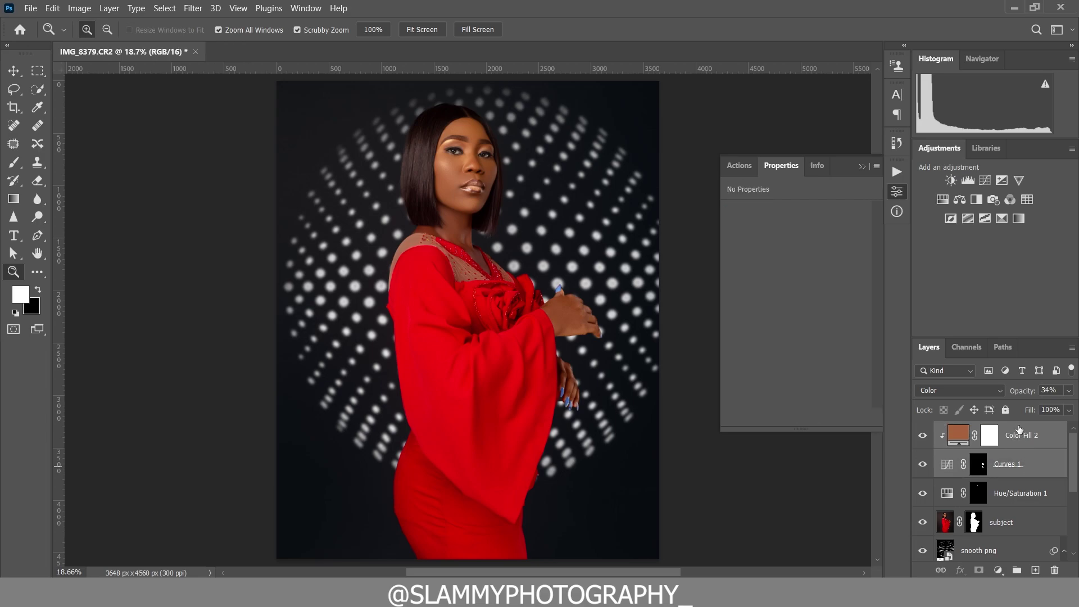
pyautogui.moveTo(1017, 444); pyautogui.dragTo(1017, 572)
# Step: Compare the hands up close with and without the new group's brightening and color correction
pyautogui.click(924, 431)
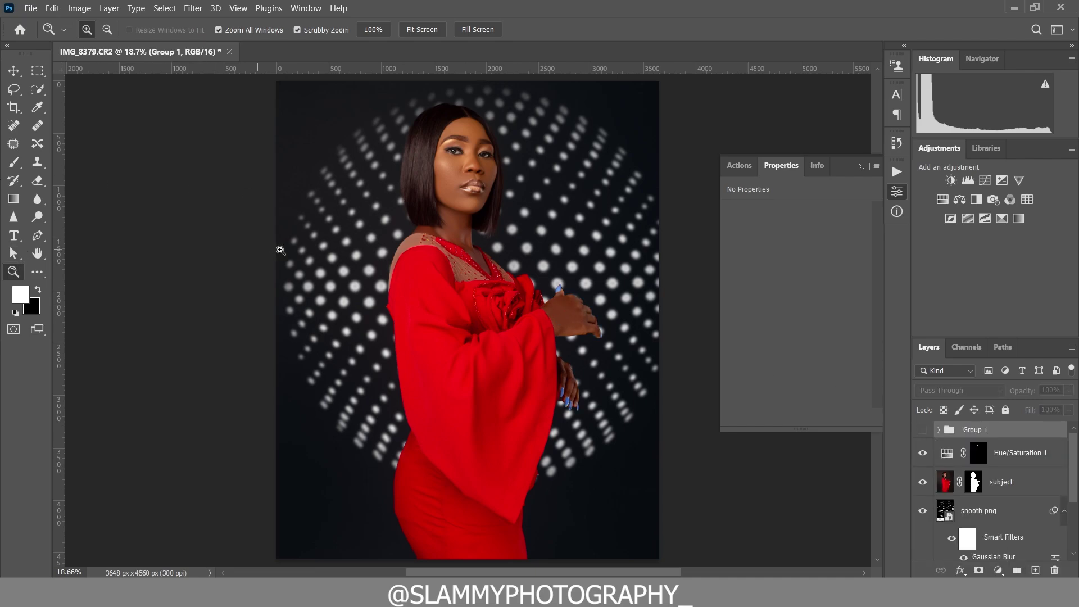
pyautogui.moveTo(520, 219); pyautogui.dragTo(610, 426)
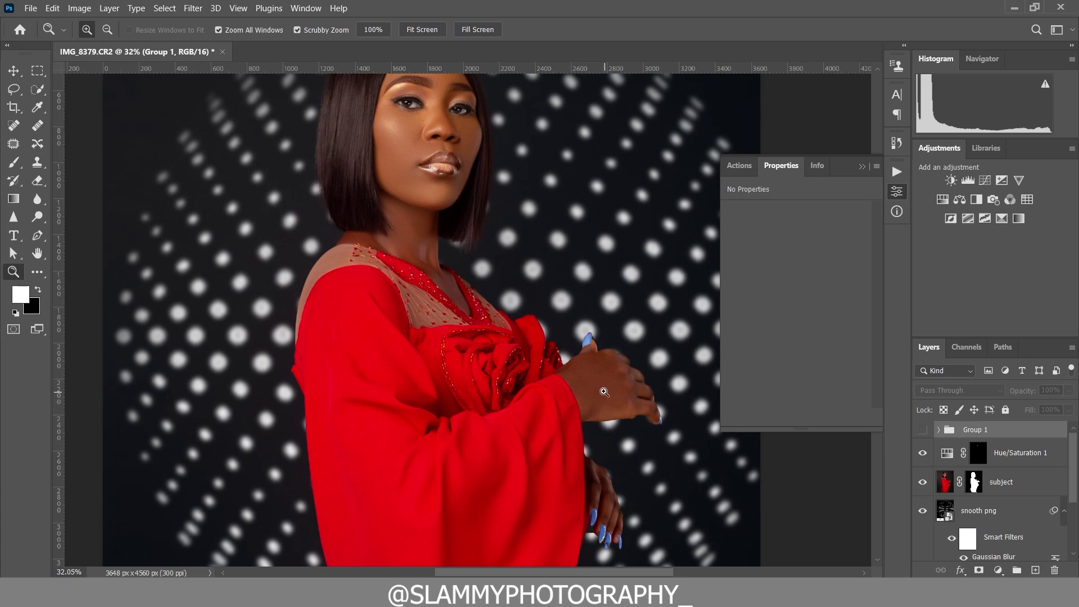
pyautogui.click(922, 433)
pyautogui.click(238, 7)
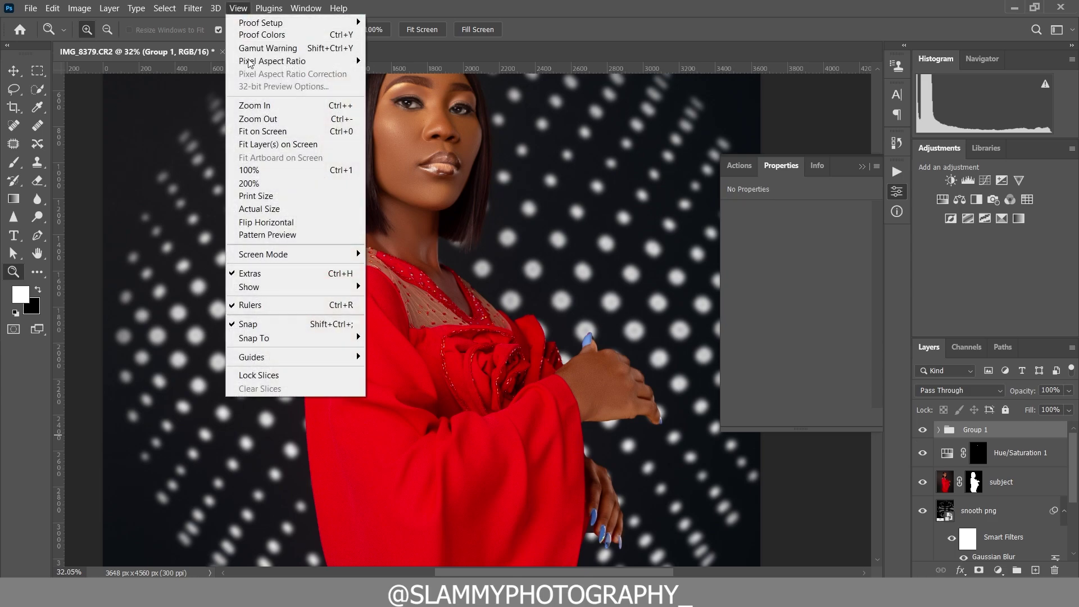
pyautogui.click(267, 135)
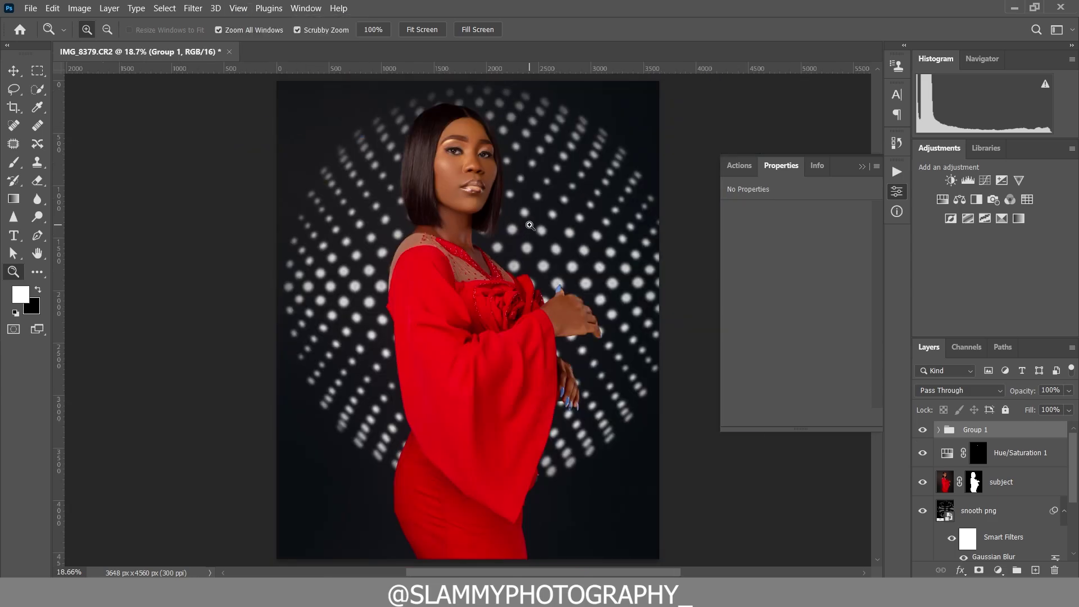
# Step: Paint the neck and upper chest into the Curves 1 mask with a white brush at 10% flow, sized 90 to 100 px
pyautogui.moveTo(470, 144); pyautogui.dragTo(511, 209)
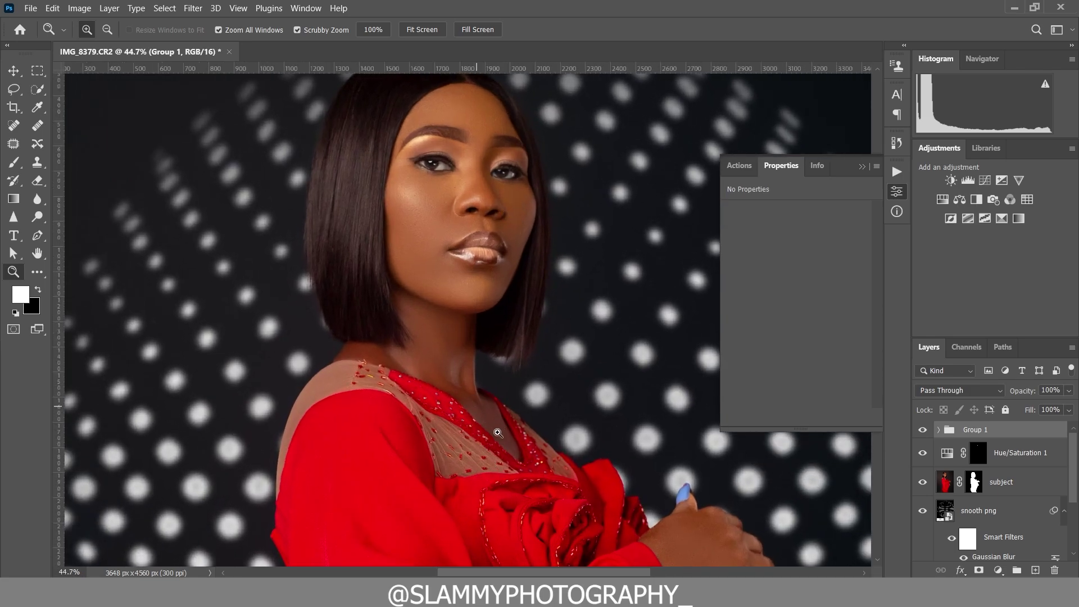
pyautogui.click(938, 431)
pyautogui.click(988, 487)
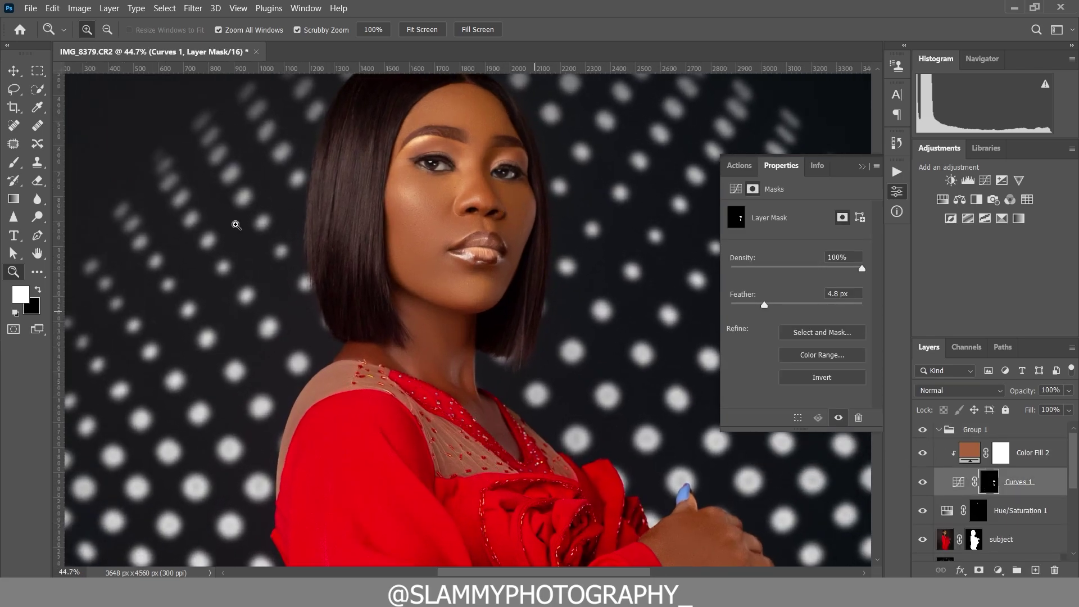
pyautogui.click(10, 168)
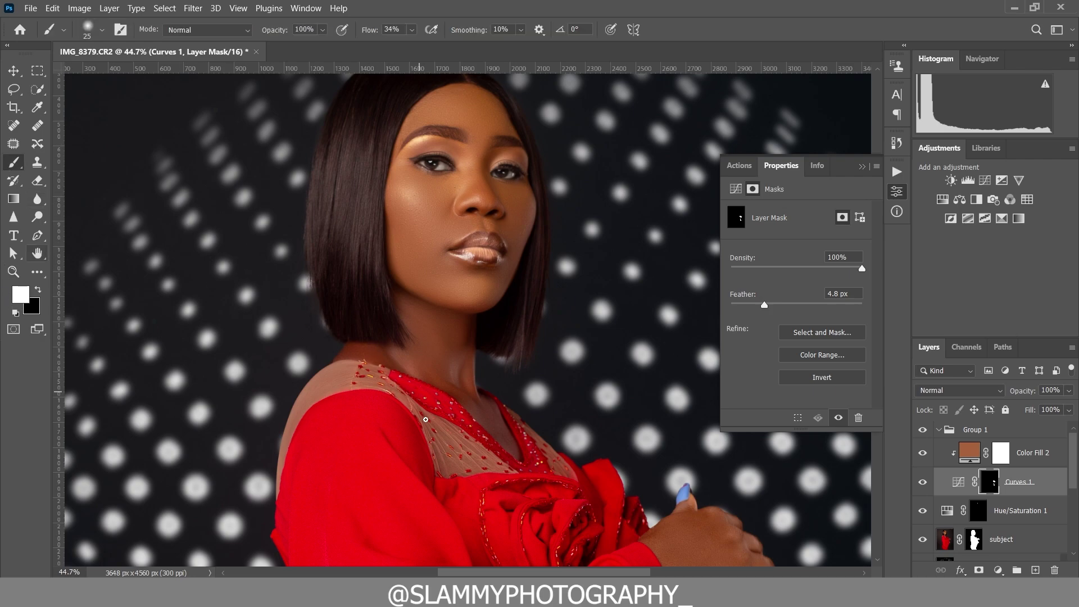
pyautogui.moveTo(371, 30); pyautogui.dragTo(362, 47)
pyautogui.moveTo(358, 52); pyautogui.dragTo(357, 53)
pyautogui.press(']')
pyautogui.press(']')
pyautogui.press(']')
pyautogui.press(']')
pyautogui.press(']')
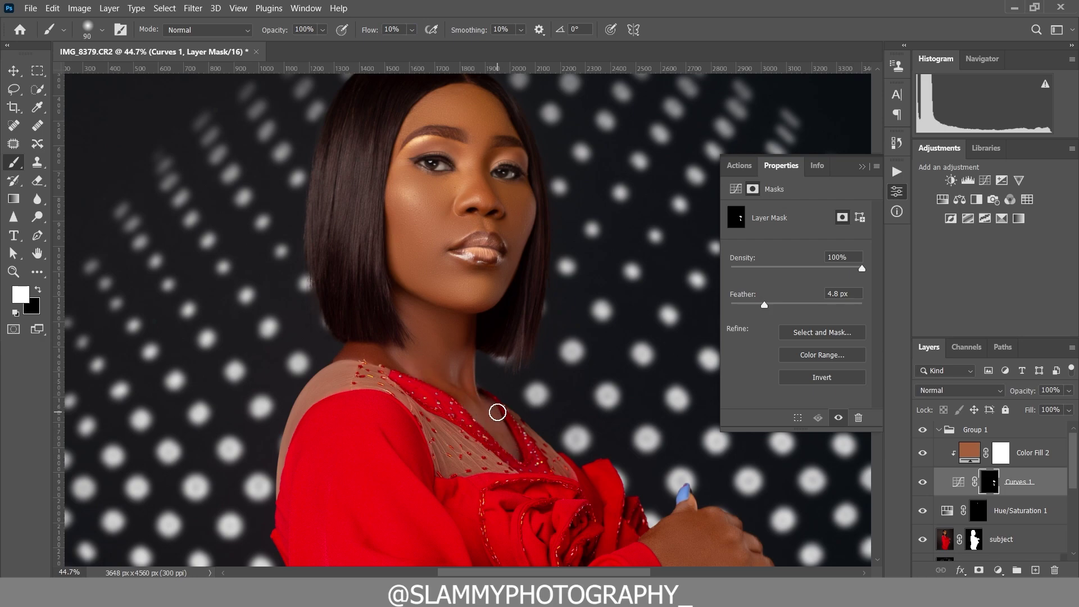
pyautogui.press(']')
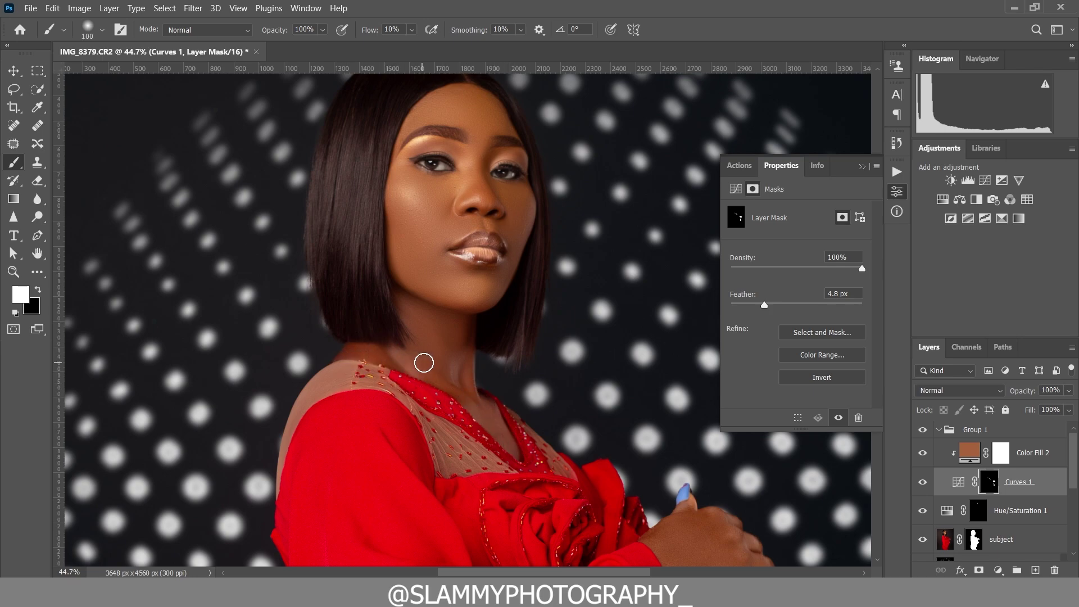
# Step: Compare the full portrait with and without the Group 1 corrections on the hands, neck and chest
pyautogui.click(232, 9)
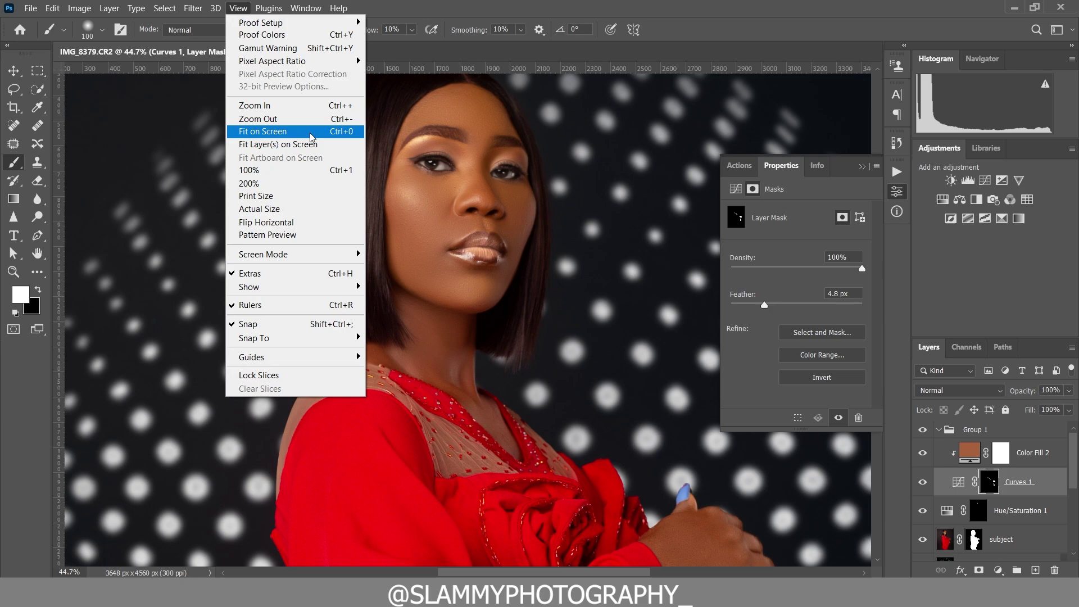
pyautogui.click(310, 133)
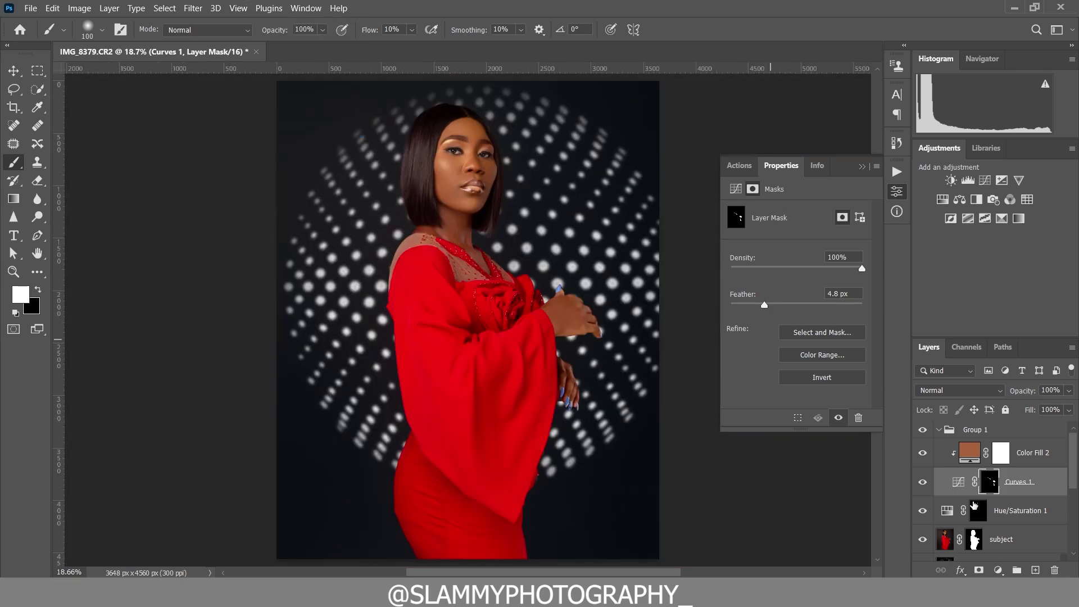
pyautogui.click(921, 430)
pyautogui.click(922, 430)
pyautogui.click(921, 430)
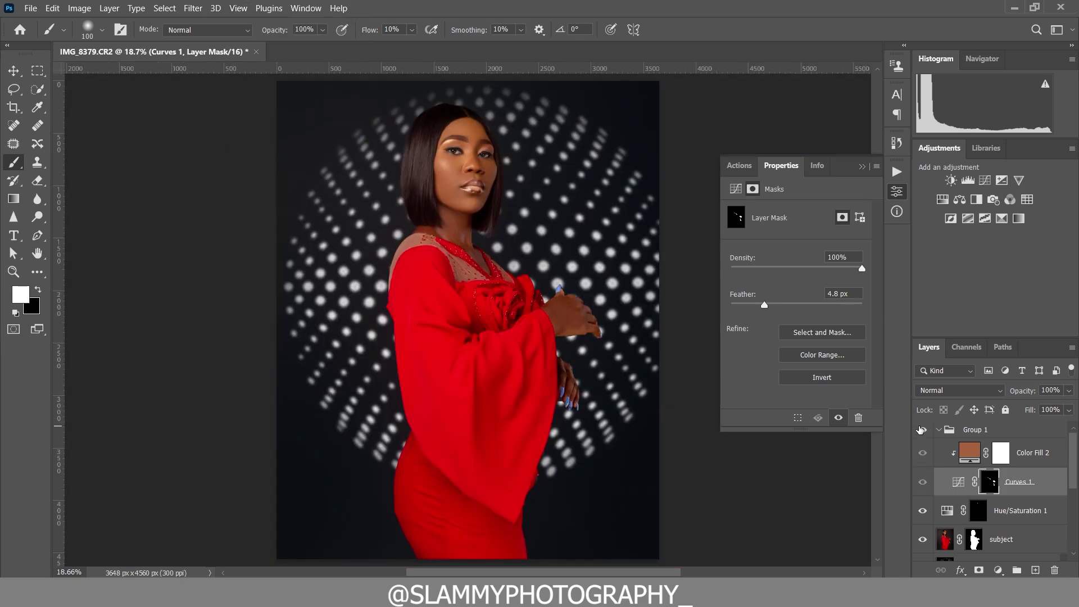
pyautogui.click(921, 430)
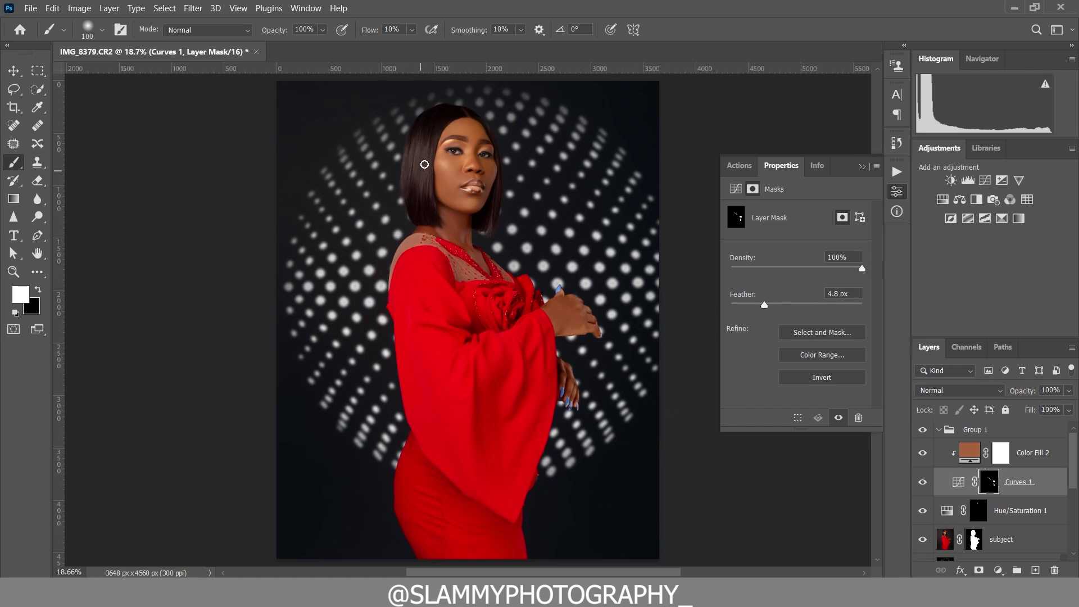
# Step: Inspect the retouched face up close and compare the full composite with the original photo's history state
pyautogui.click(14, 271)
pyautogui.moveTo(458, 121); pyautogui.dragTo(529, 241)
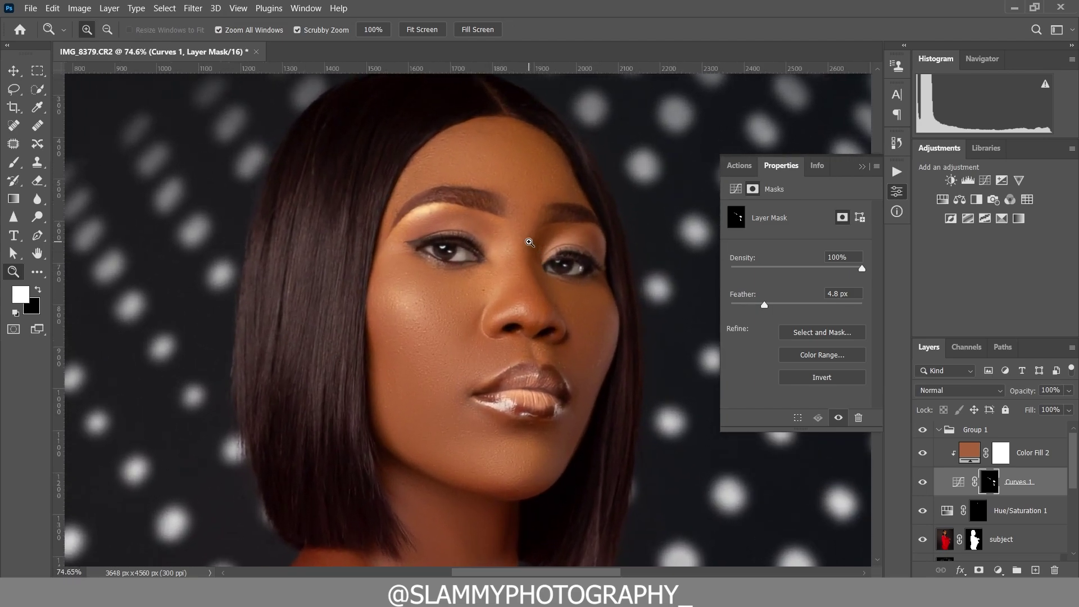
pyautogui.click(238, 7)
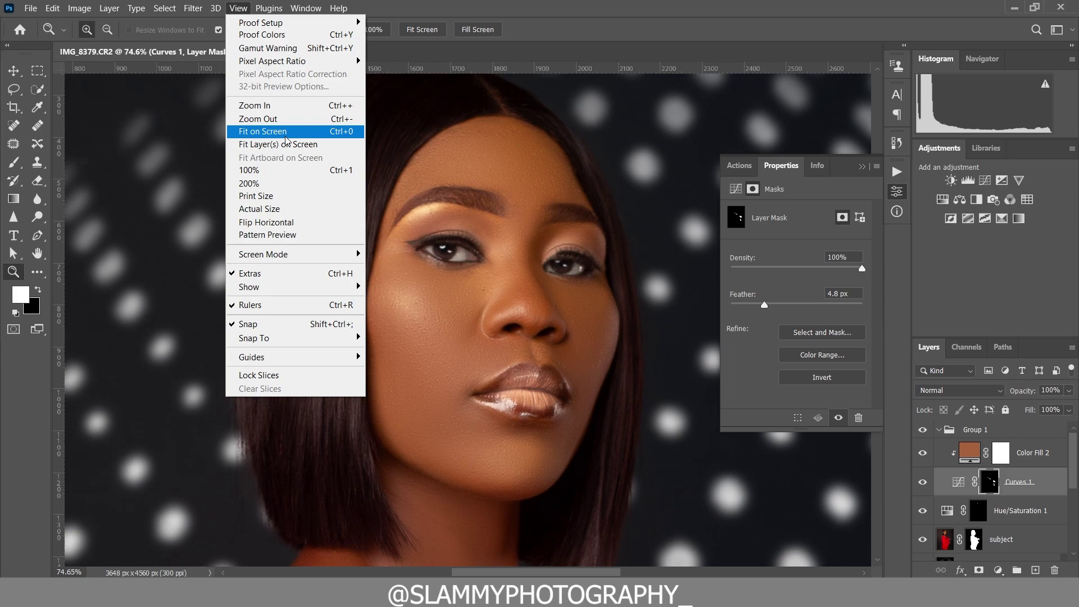
pyautogui.click(276, 131)
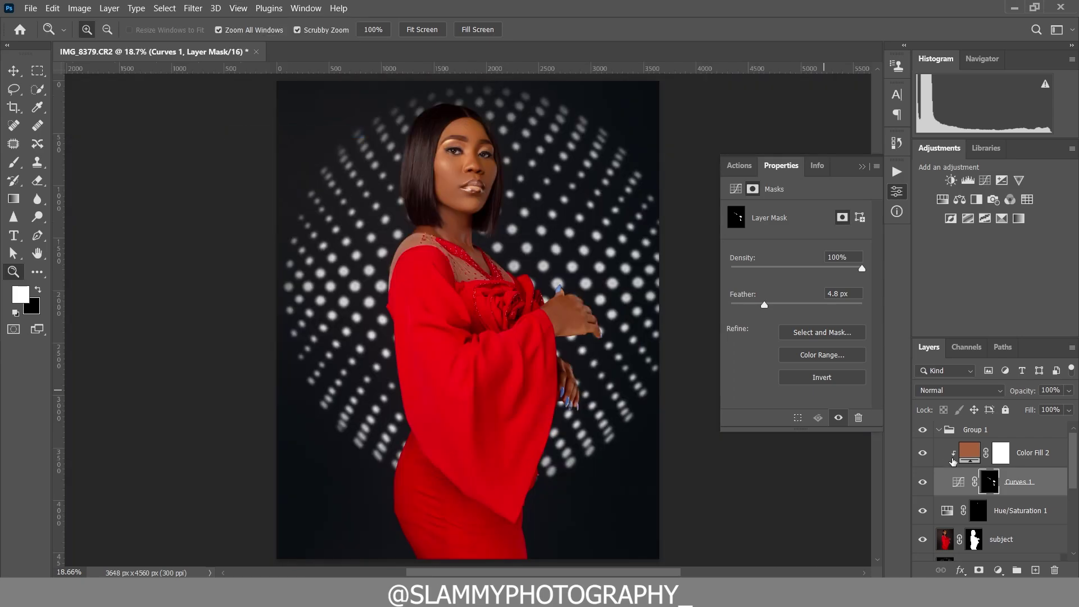
pyautogui.click(896, 142)
pyautogui.moveTo(874, 251); pyautogui.dragTo(868, 158)
pyautogui.click(813, 166)
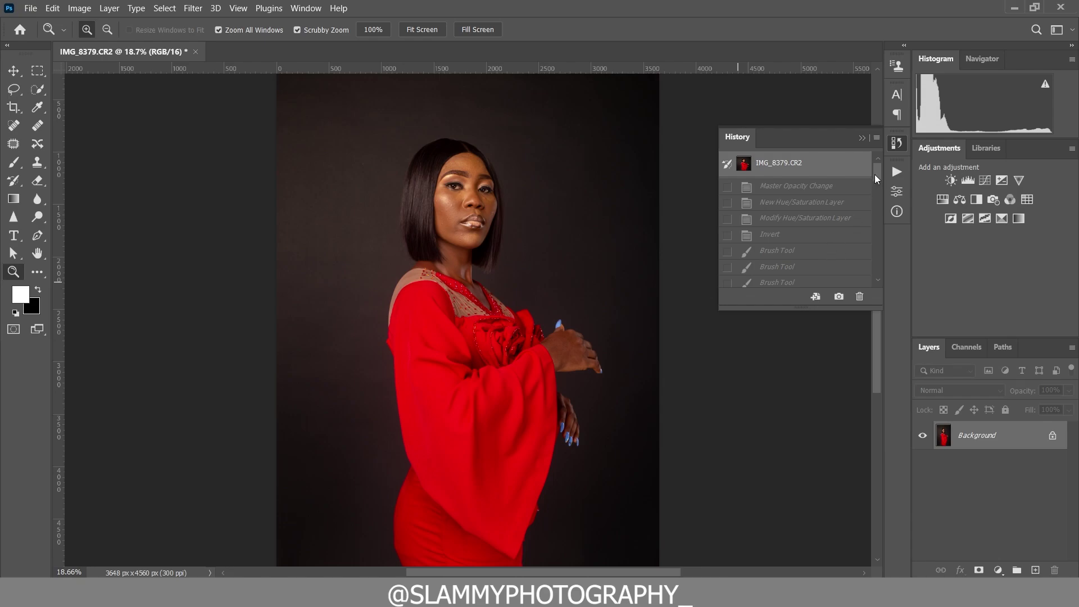
pyautogui.moveTo(874, 174); pyautogui.dragTo(886, 299)
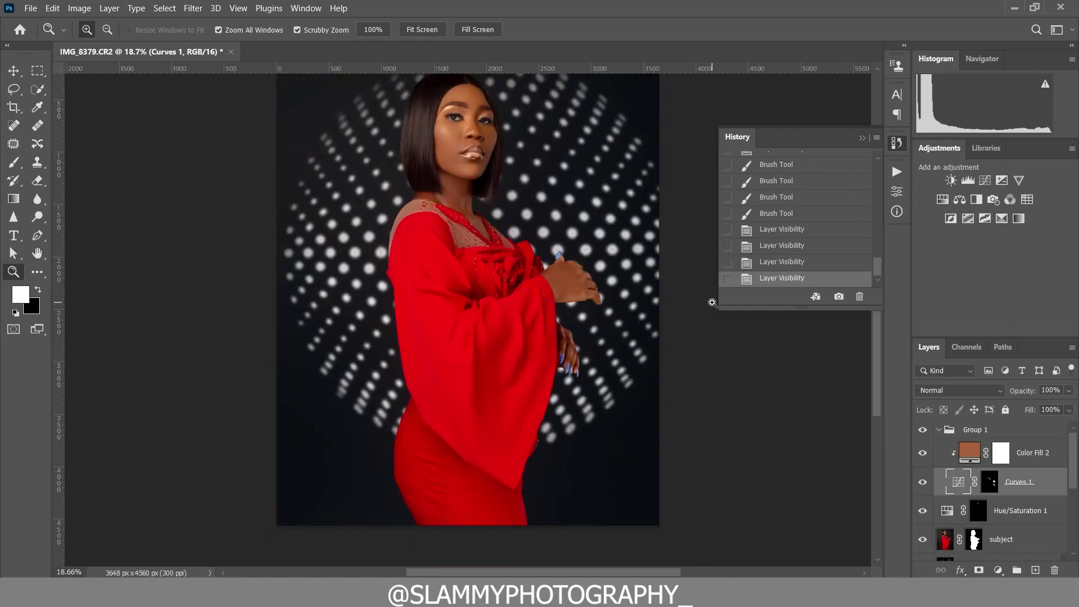
# Step: Compare the face up close with the original history state and examine the finished skin, eyes and lips
pyautogui.moveTo(463, 101); pyautogui.dragTo(507, 233)
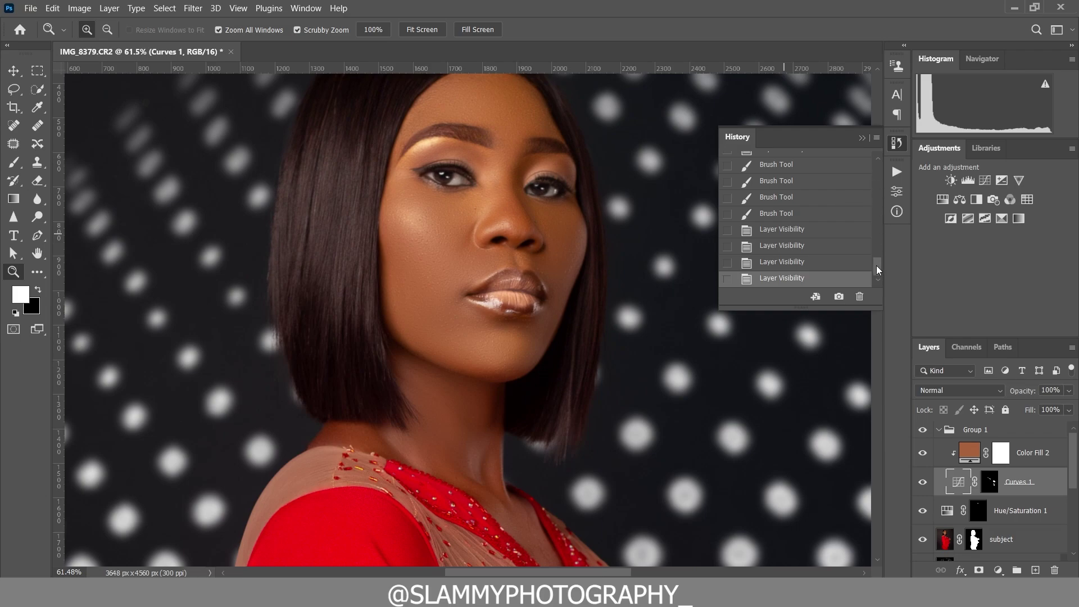
pyautogui.moveTo(876, 268); pyautogui.dragTo(875, 169)
pyautogui.click(848, 165)
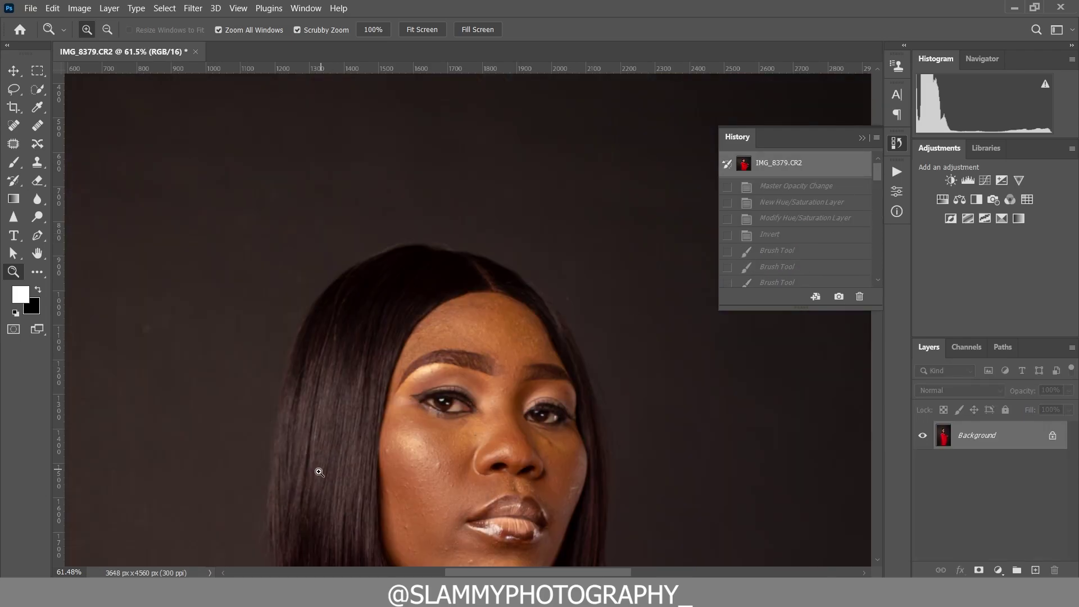
pyautogui.scroll(-3, 321, 470)
pyautogui.moveTo(876, 171); pyautogui.dragTo(878, 268)
pyautogui.click(818, 283)
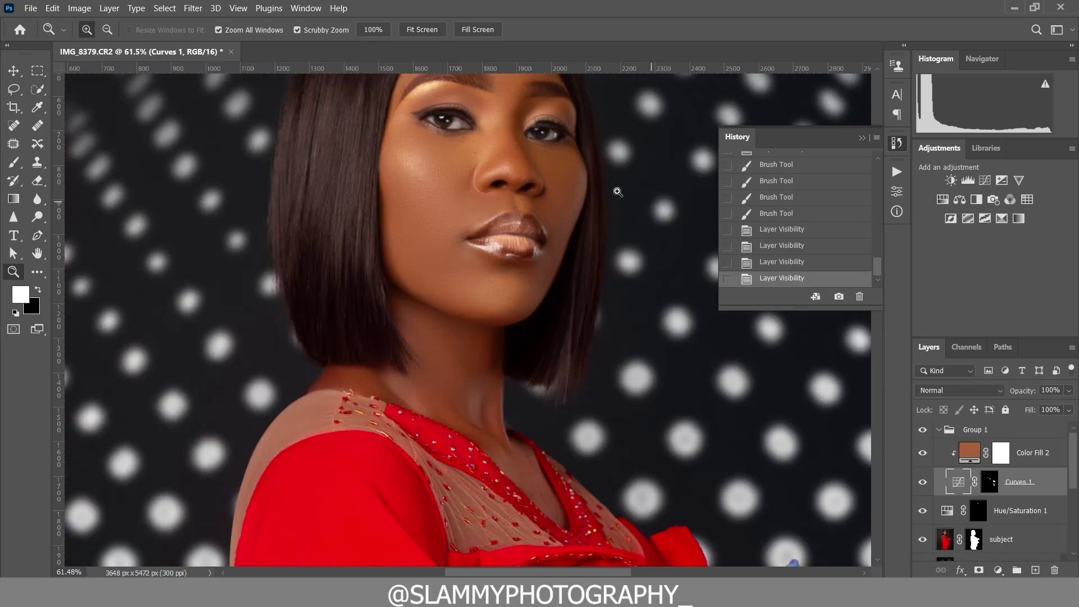
pyautogui.moveTo(532, 154)
pyautogui.mouseDown()
pyautogui.moveTo(562, 177)
pyautogui.moveTo(520, 171)
pyautogui.mouseUp()
pyautogui.scroll(2, 421, 382)
pyautogui.moveTo(453, 186); pyautogui.dragTo(466, 191)
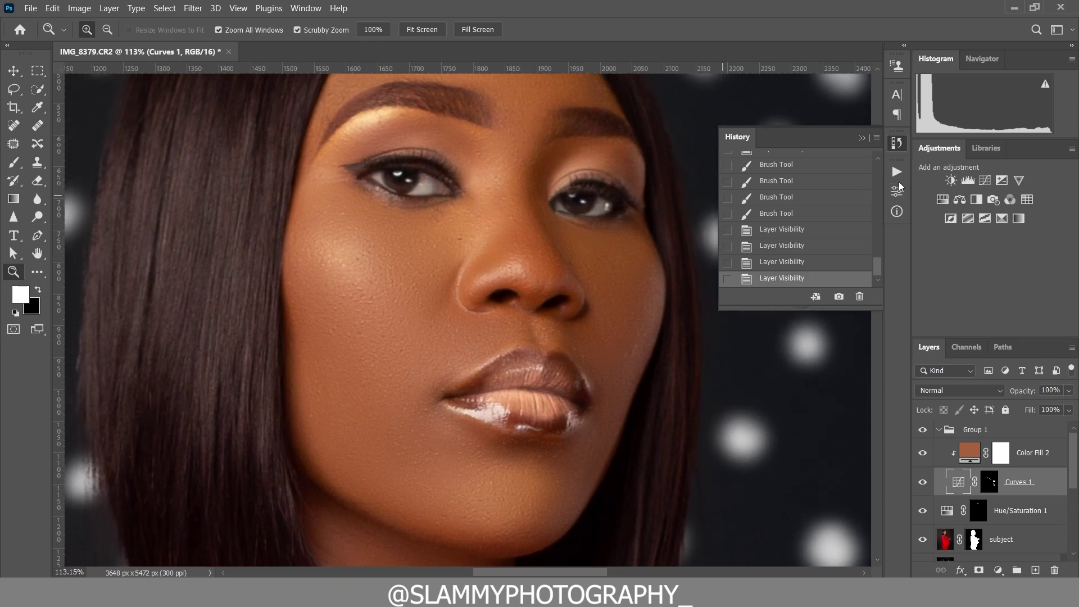
# Step: Fit the whole portrait in view, isolate the snooth png light-pattern layer, and restore the visibility of all other layers
pyautogui.click(897, 171)
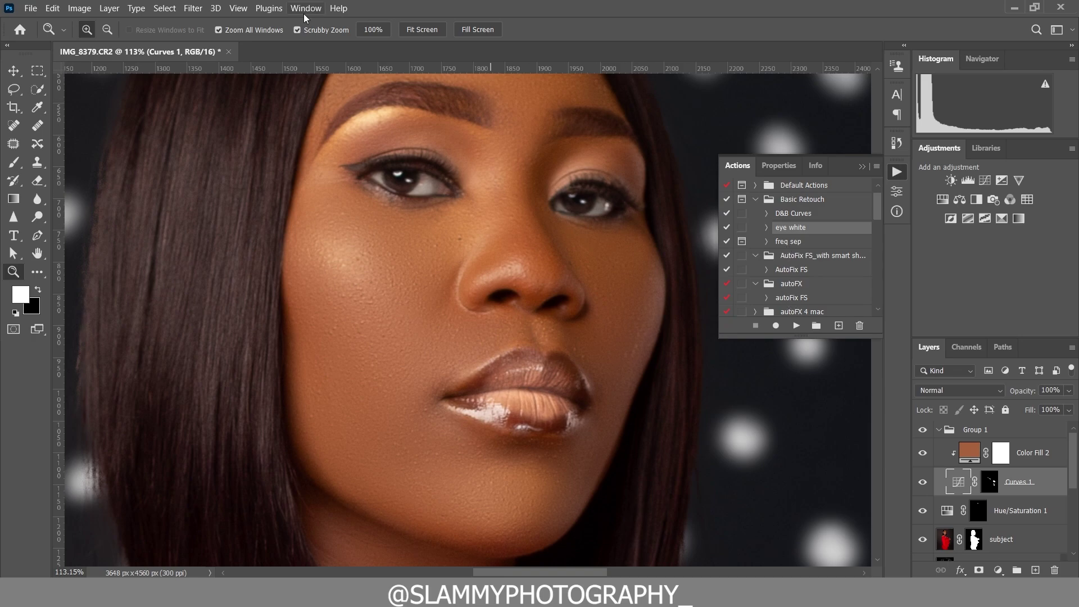
pyautogui.click(238, 8)
pyautogui.click(258, 117)
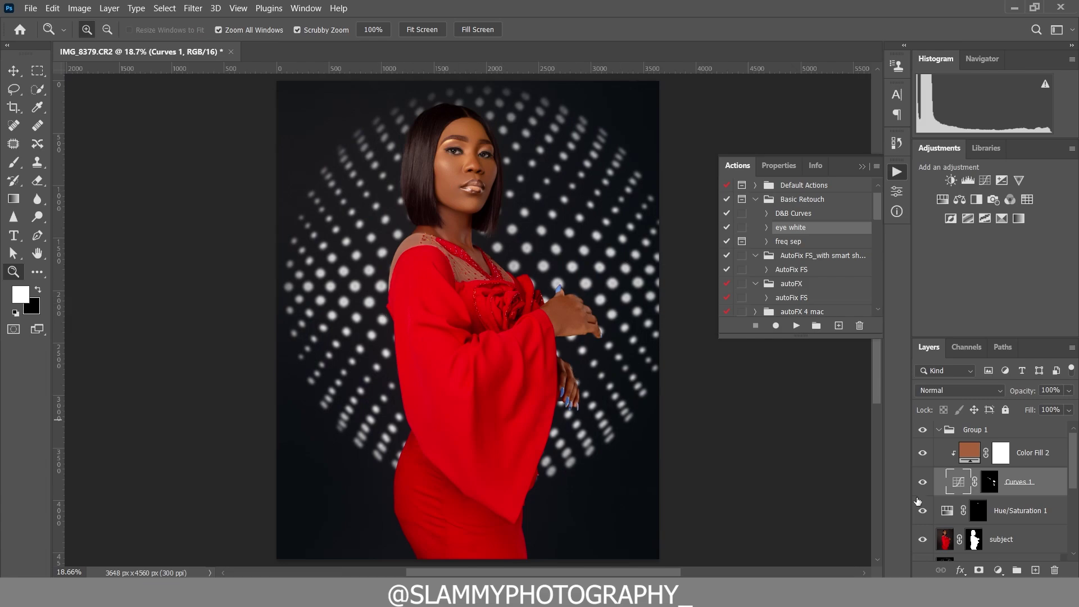
pyautogui.scroll(-4, 917, 501)
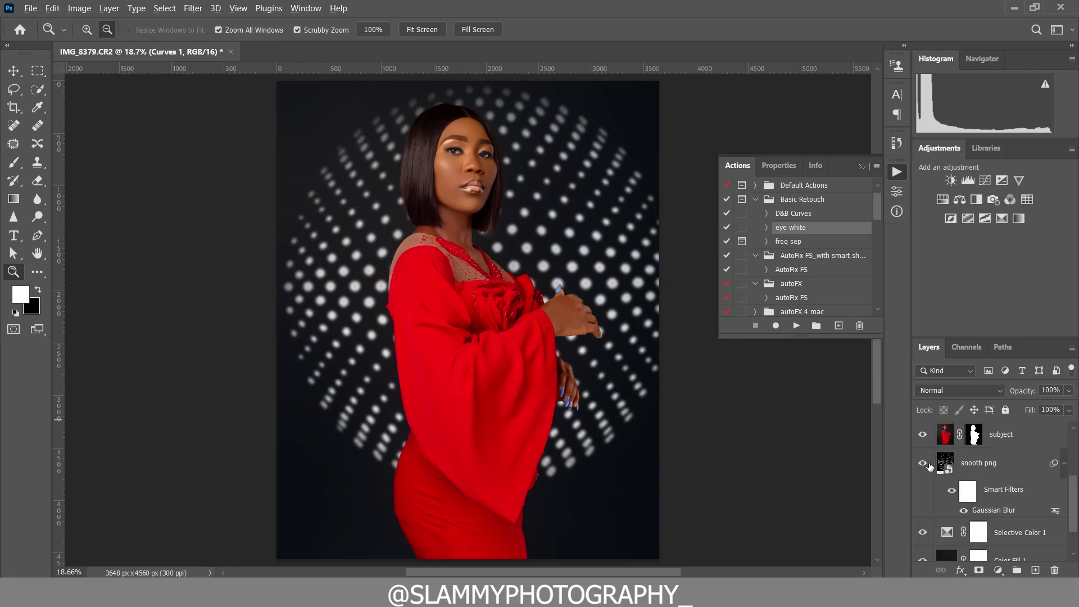
pyautogui.keyDown('alt'); pyautogui.click(924, 463); pyautogui.keyUp('alt')
pyautogui.keyDown('alt'); pyautogui.click(924, 464); pyautogui.keyUp('alt')
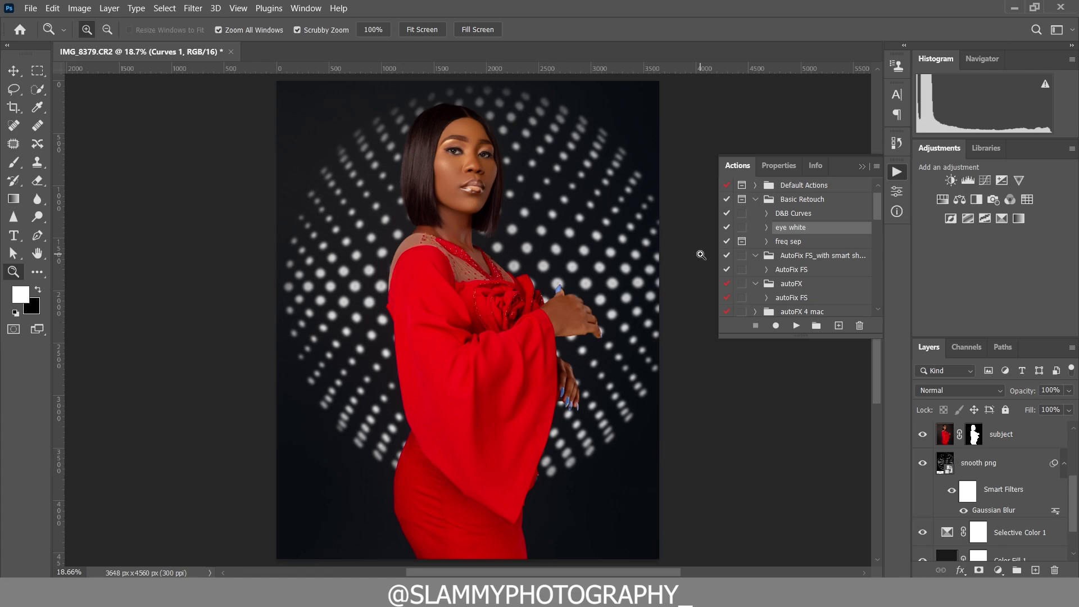
# Step: Compare the composite at half-length framing with the original photo's history state
pyautogui.moveTo(440, 132); pyautogui.dragTo(460, 273)
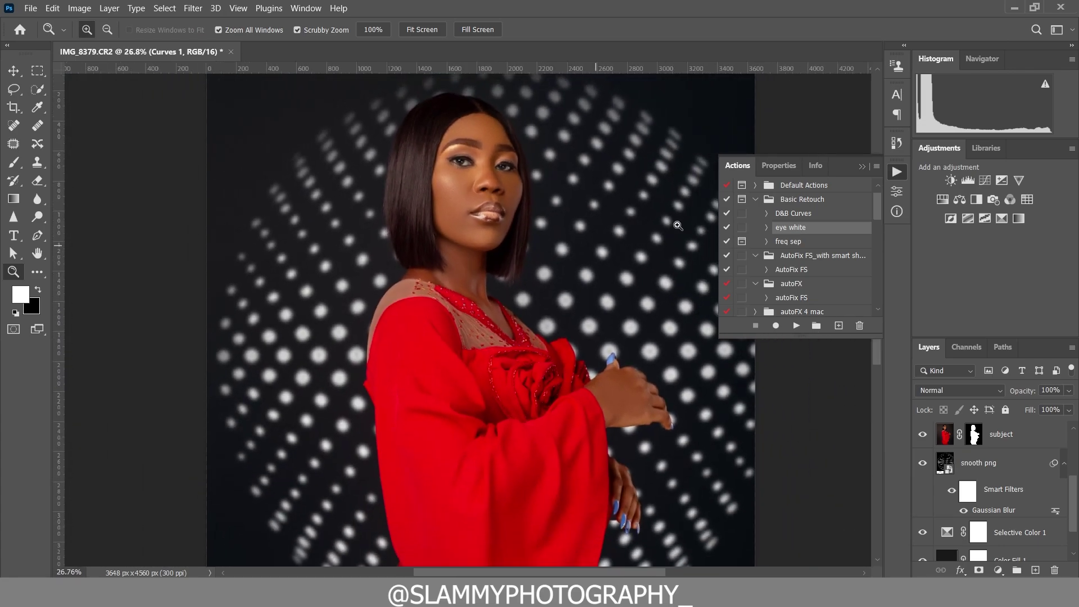
pyautogui.click(896, 191)
pyautogui.click(897, 143)
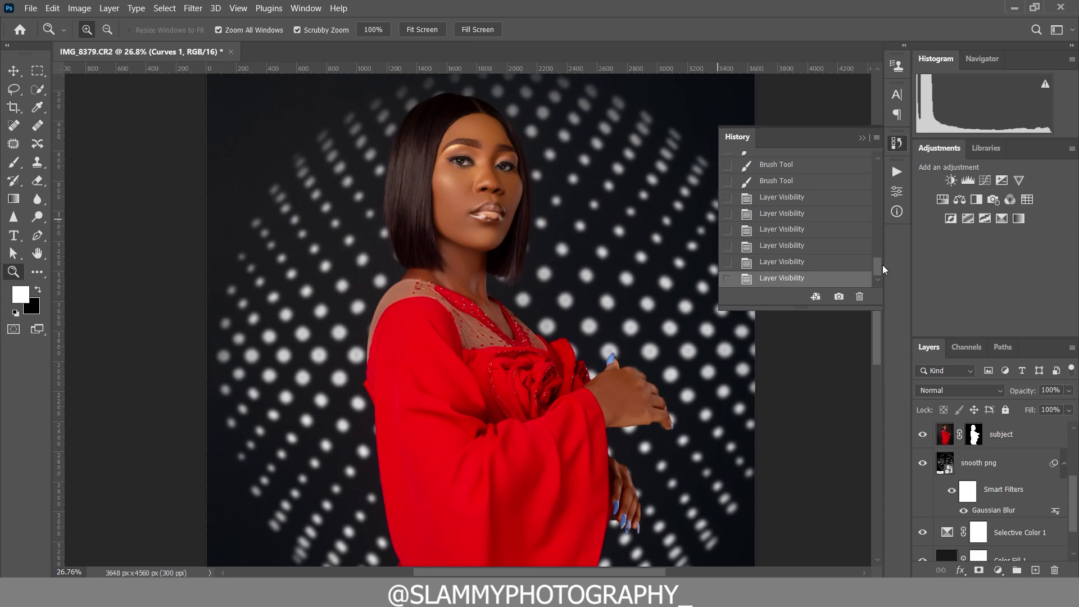
pyautogui.scroll(10, 876, 236)
pyautogui.click(850, 169)
pyautogui.scroll(-10, 876, 236)
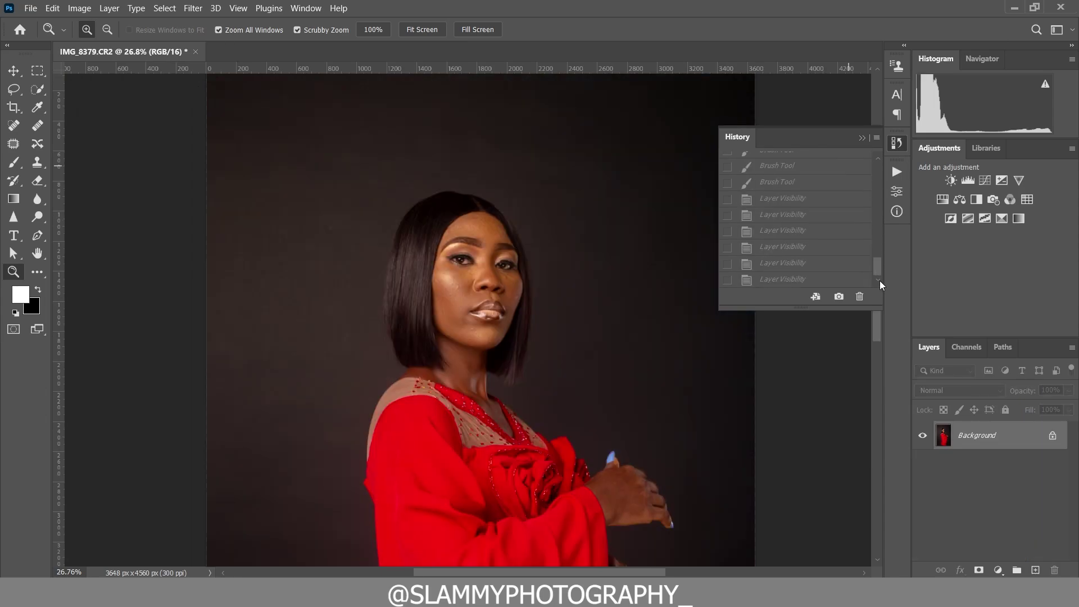